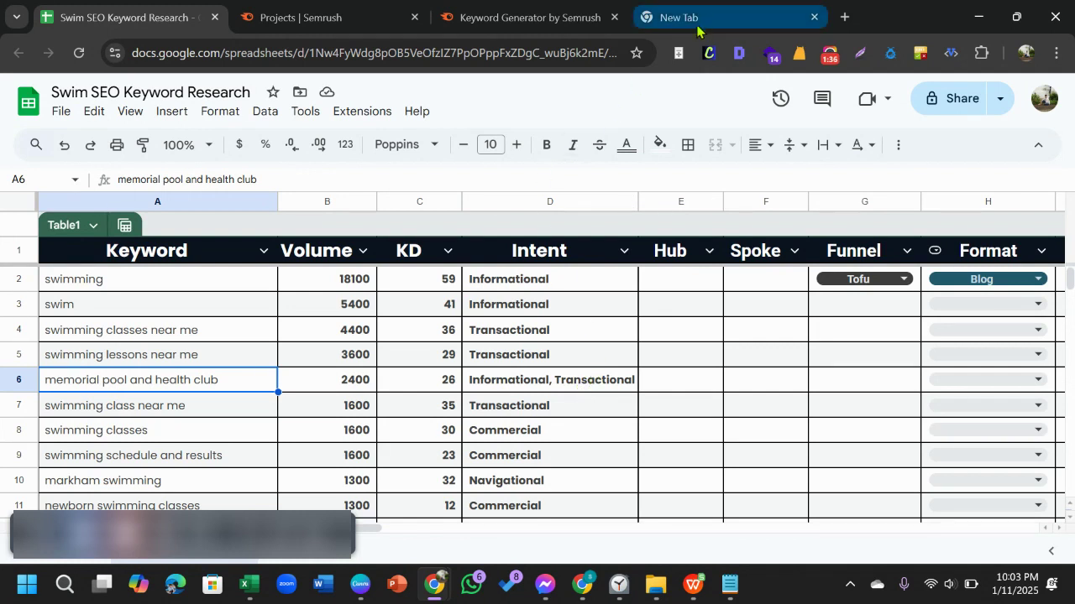
Search Google for "google ads account" in the empty browser tab.
mouse_move(703, 27)
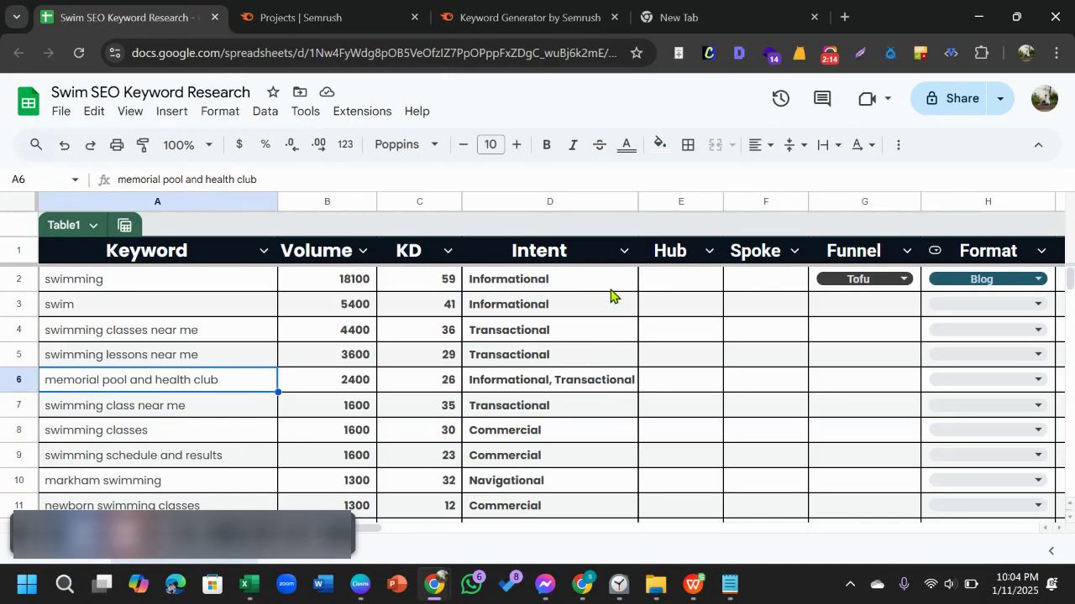
left_click(689, 19)
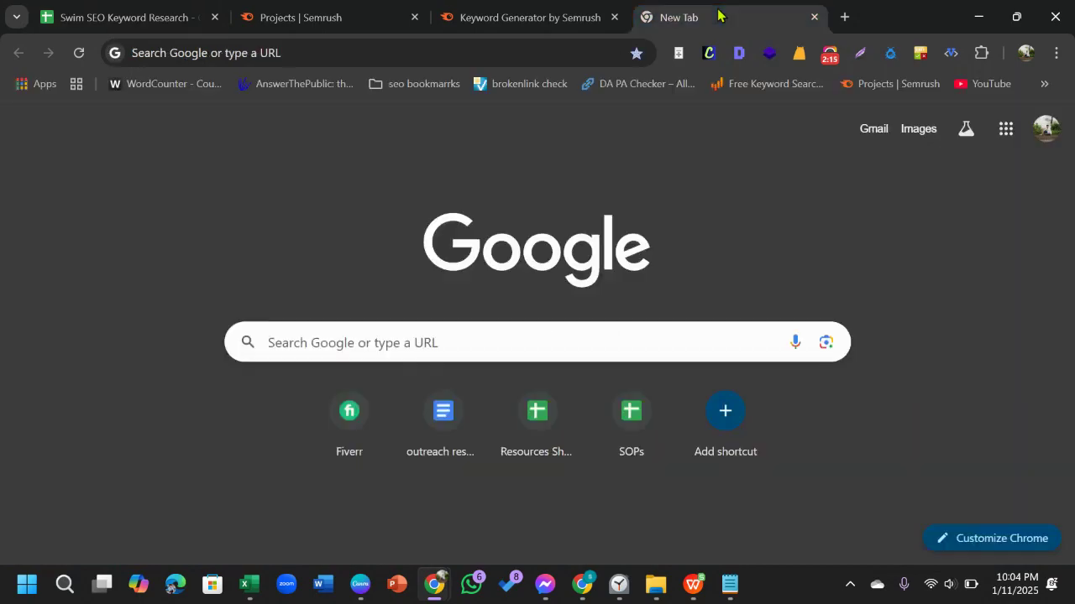
left_click(480, 50)
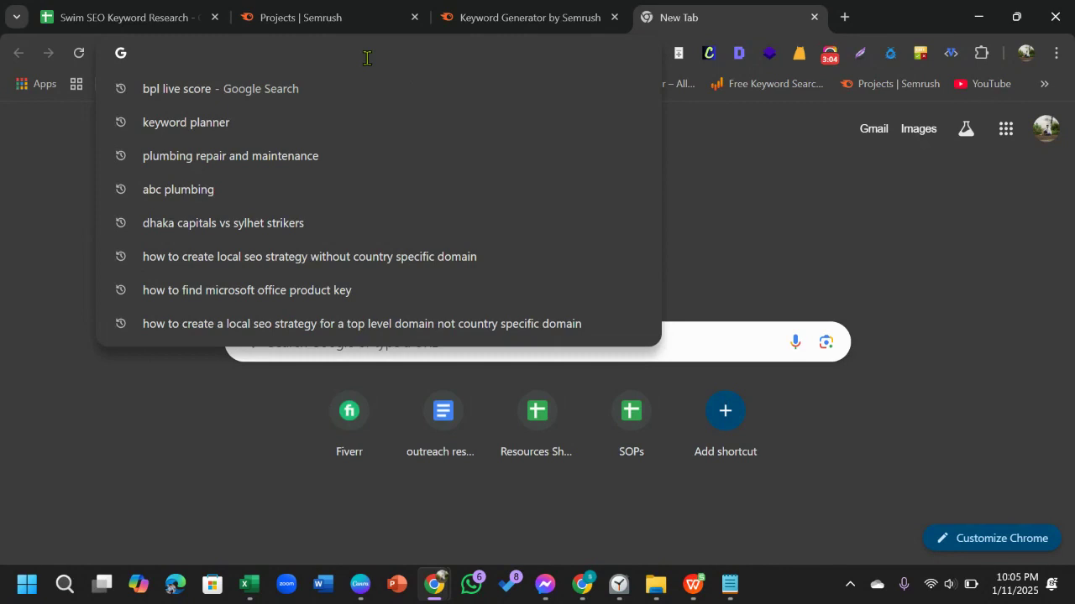
type("google a")
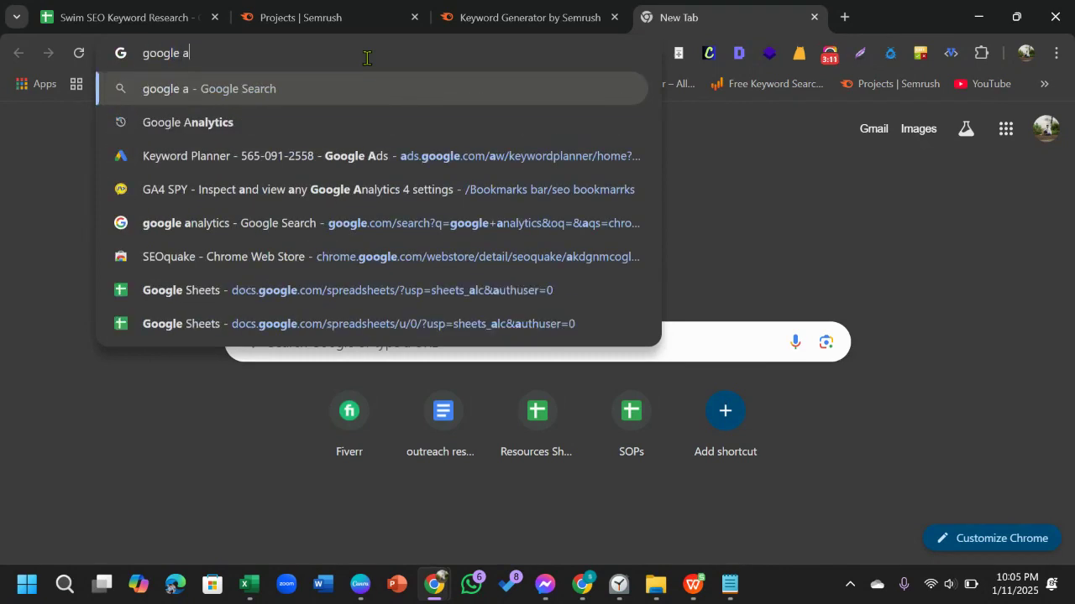
type("ds")
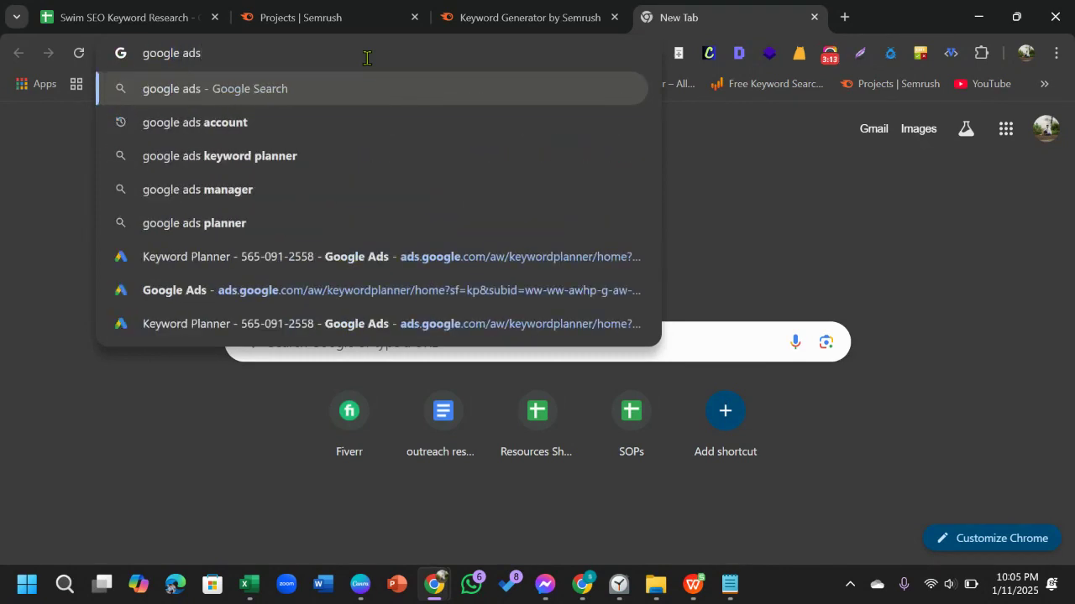
left_click(339, 130)
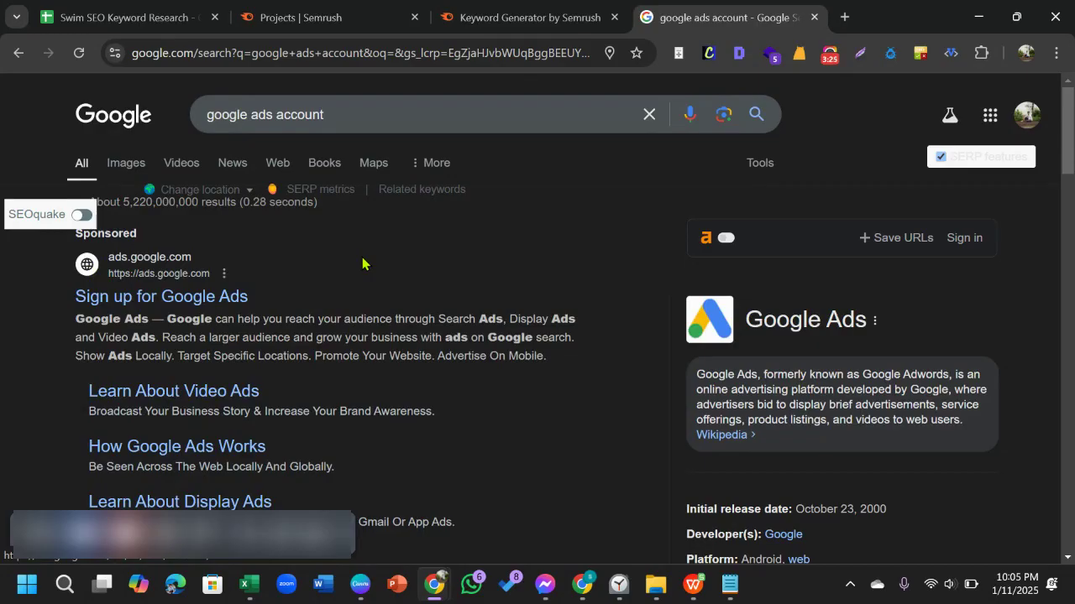
Open the main Google Ads site from the organic results and enter the advertiser account.
scroll(360, 267, "down", 3)
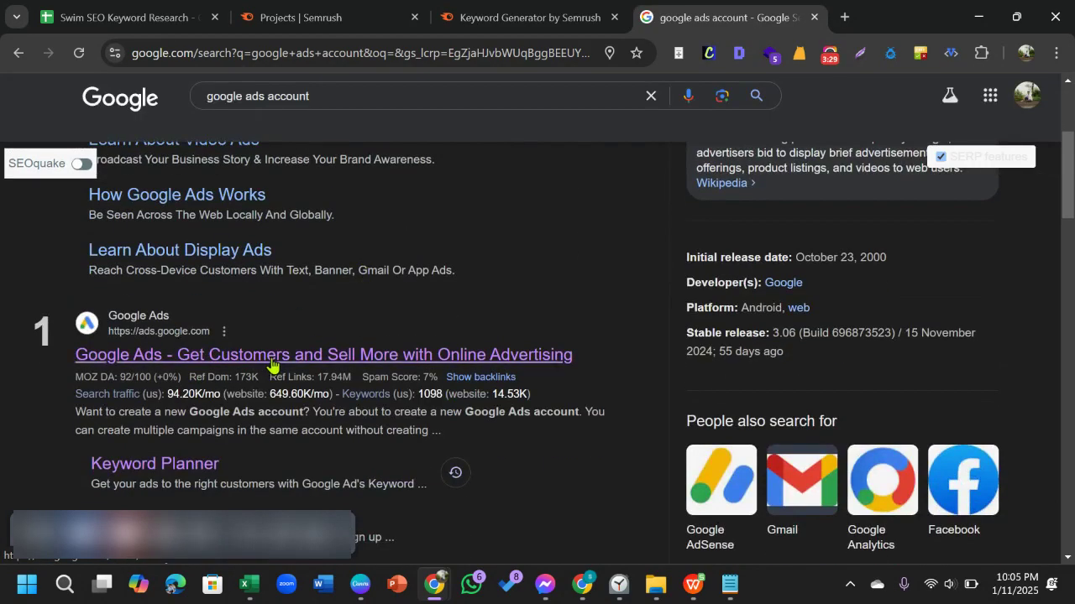
left_click(212, 360)
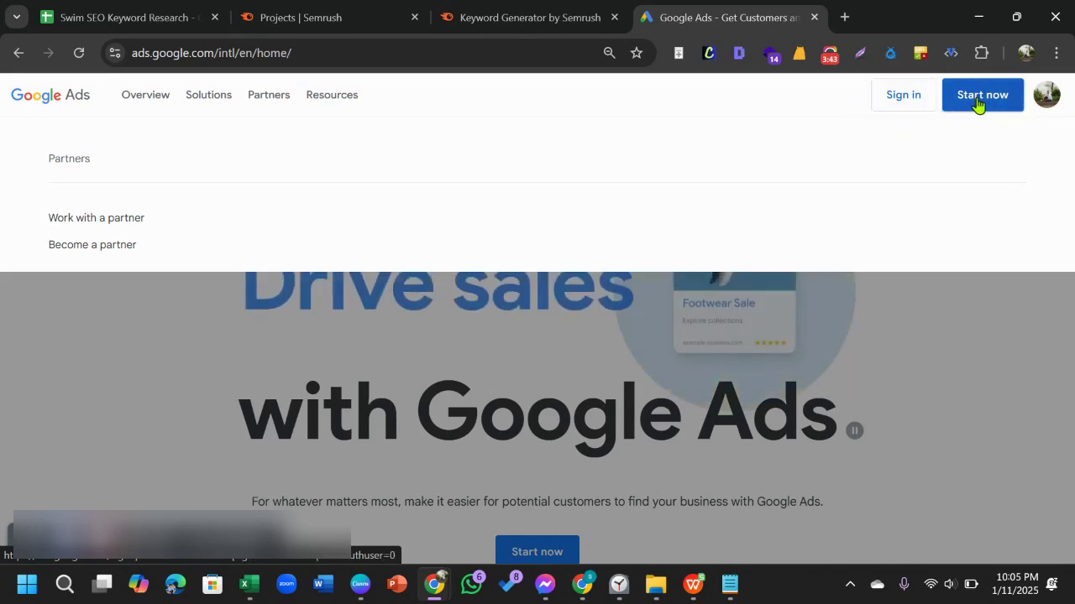
left_click(979, 98)
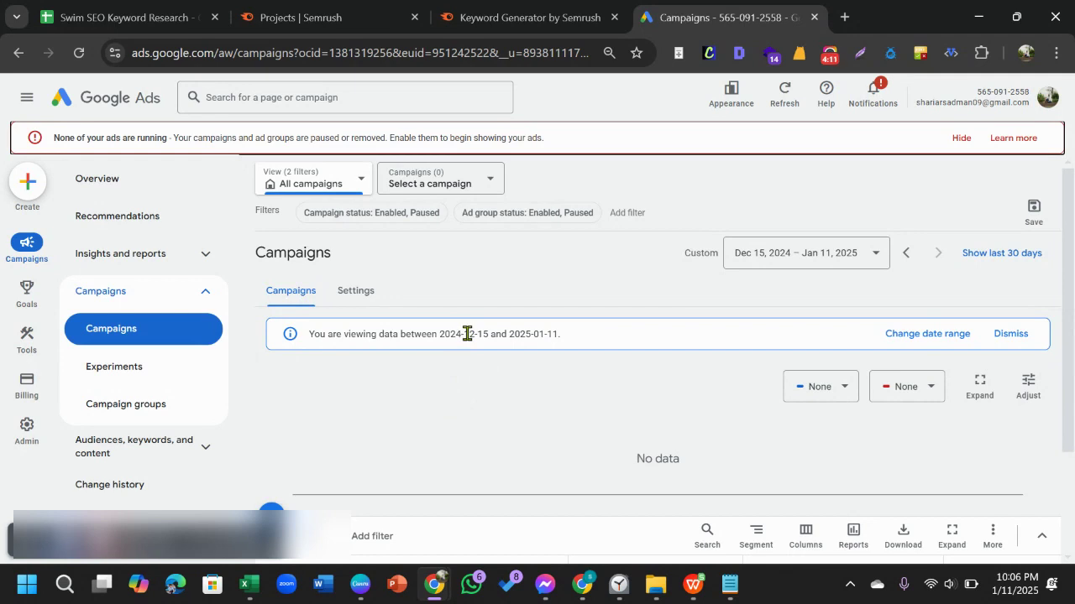
Search for "keyword planner" in a new browser tab and open the Google Ads Keyword Planner tool.
left_click(844, 17)
type("keyword")
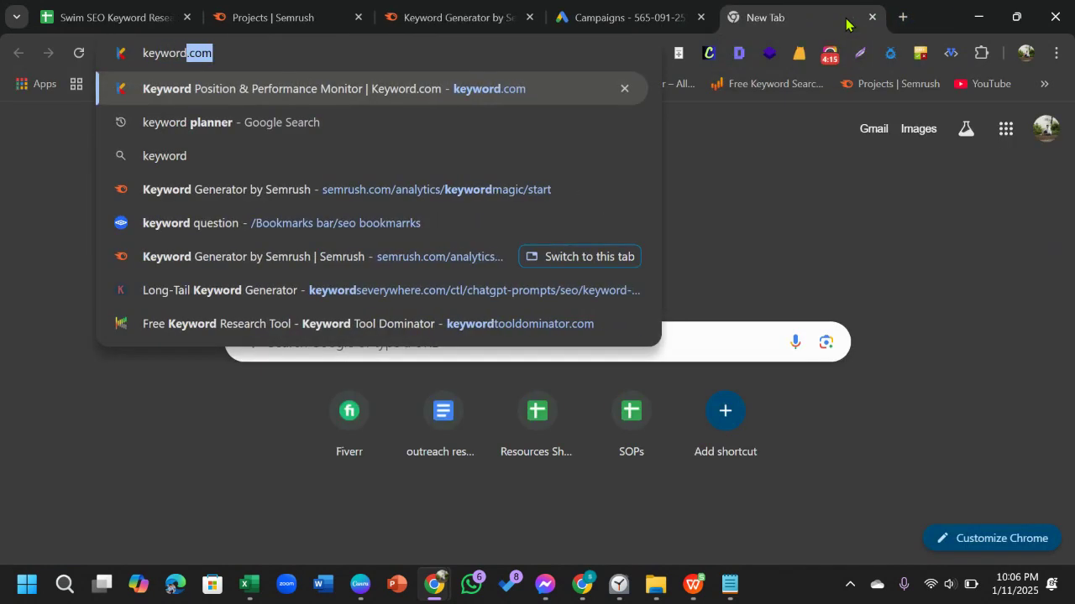
type(" planner")
key("Return")
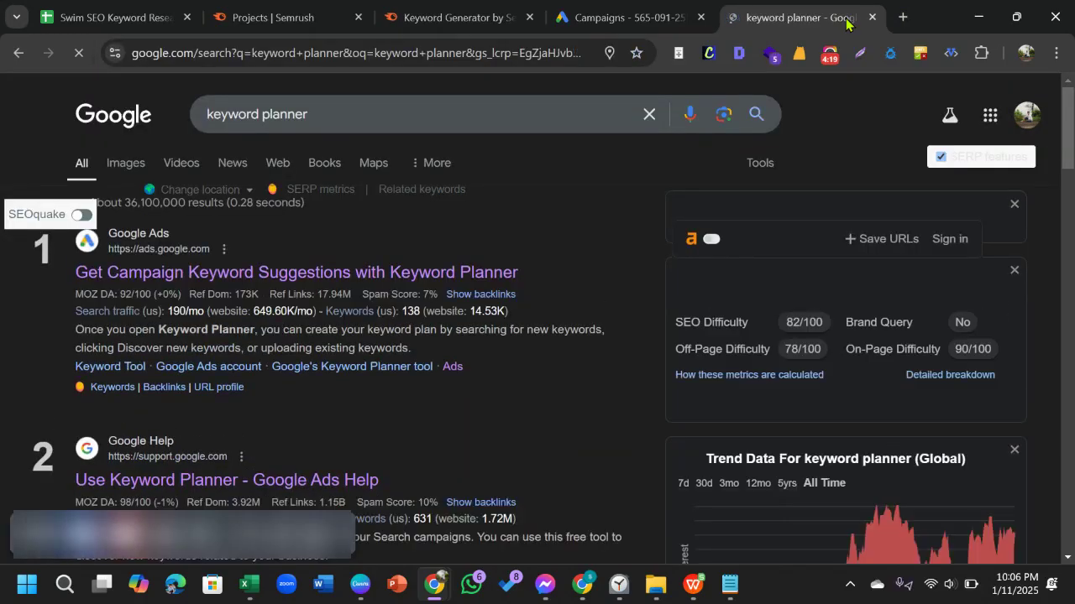
left_click(287, 272)
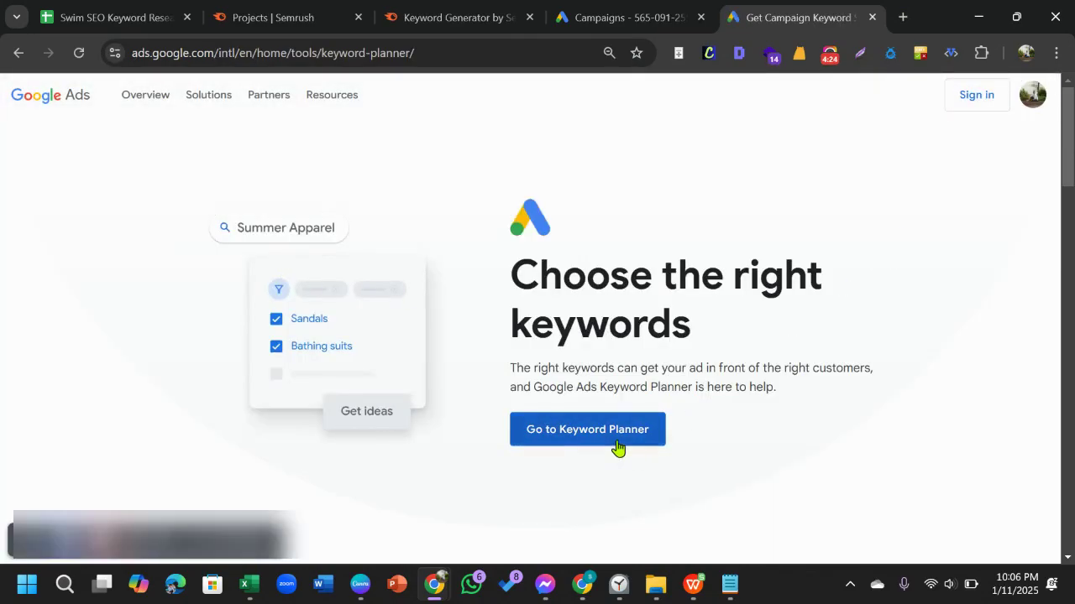
left_click(617, 448)
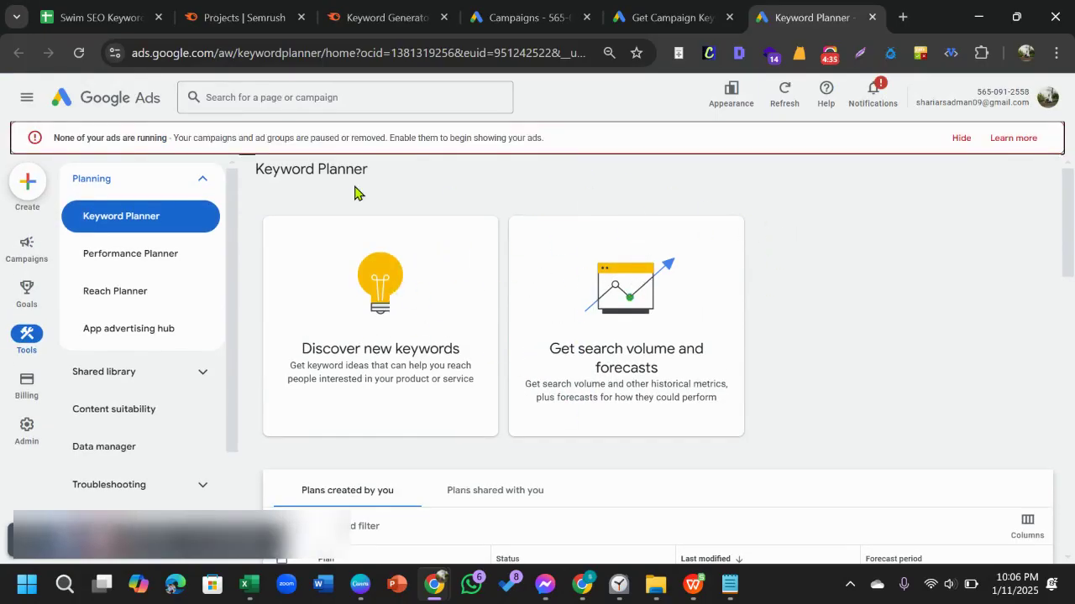
Start discovering new keywords in Keyword Planner.
scroll(787, 252, "down", 1)
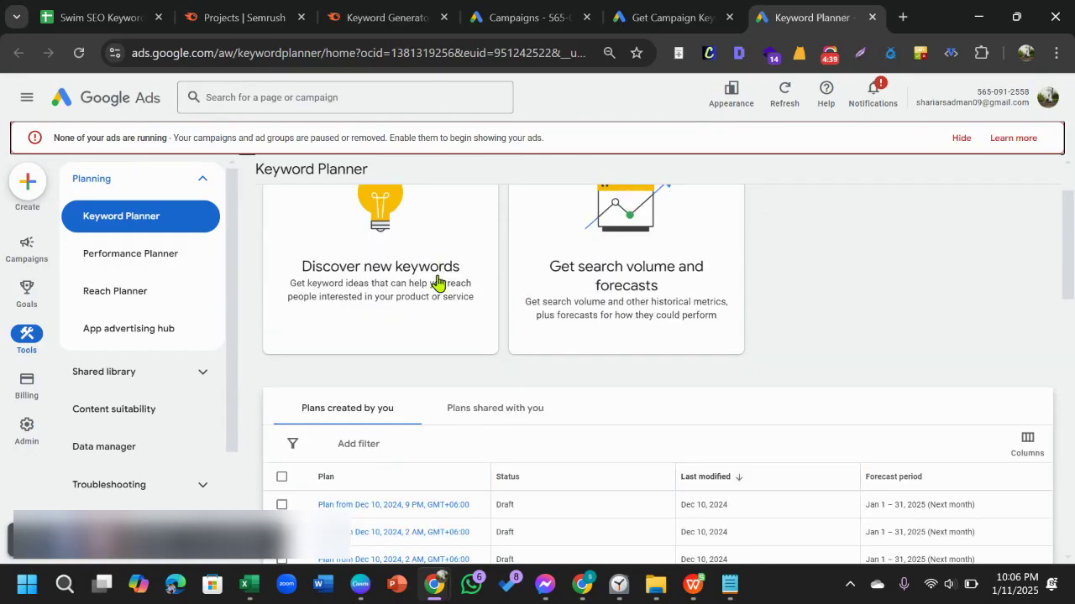
scroll(487, 251, "up", 1)
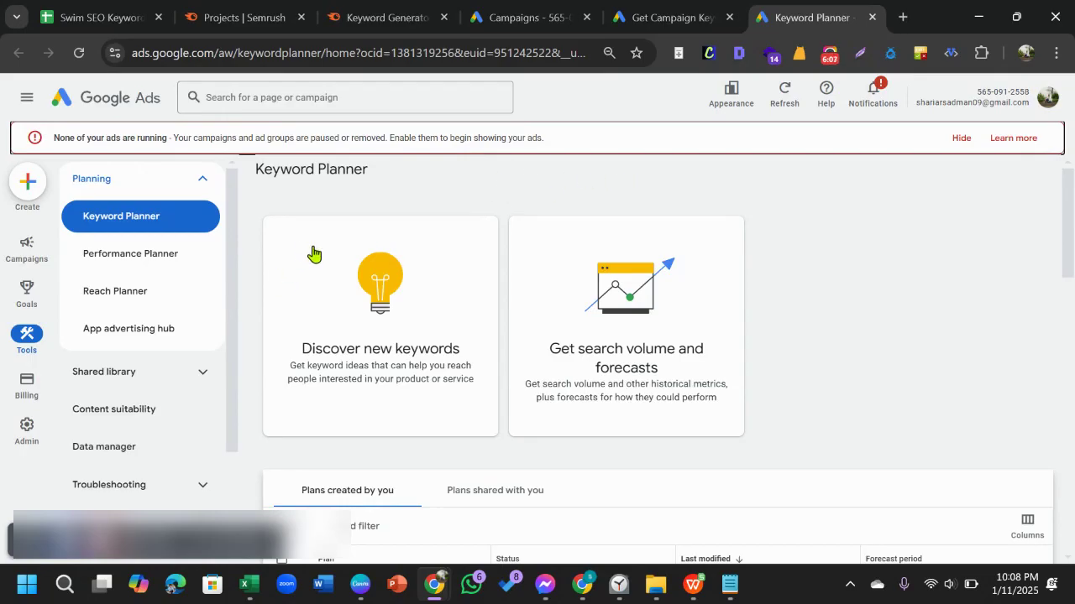
left_click(380, 345)
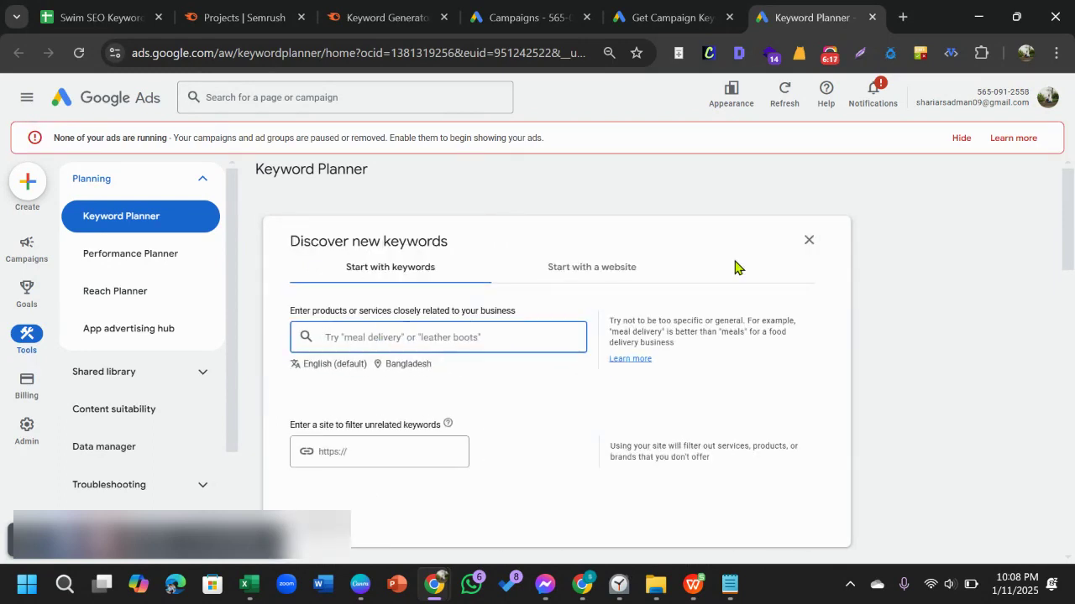
Include Toronto, Ontario, Canada city among the target locations for the keyword search.
scroll(852, 261, "down", 1)
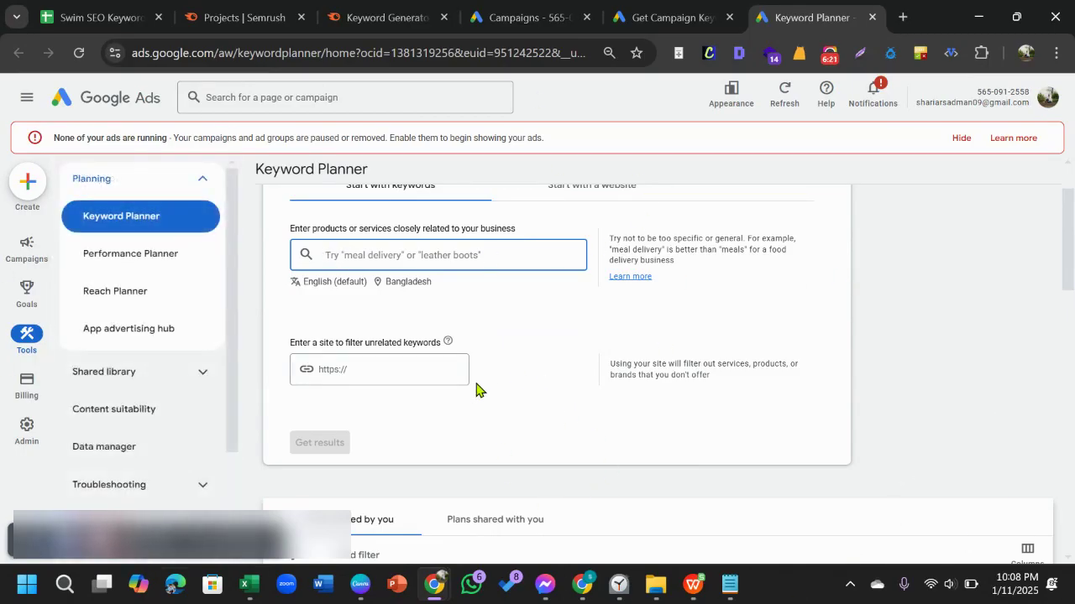
scroll(483, 388, "up", 1)
scroll(492, 380, "down", 1)
left_click(380, 290)
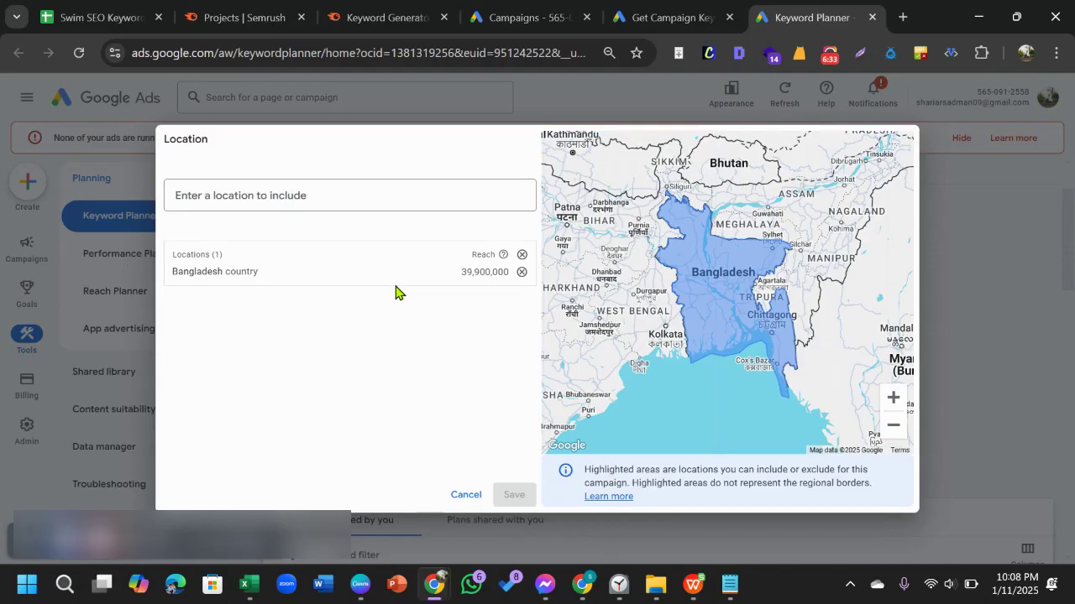
left_click(413, 199)
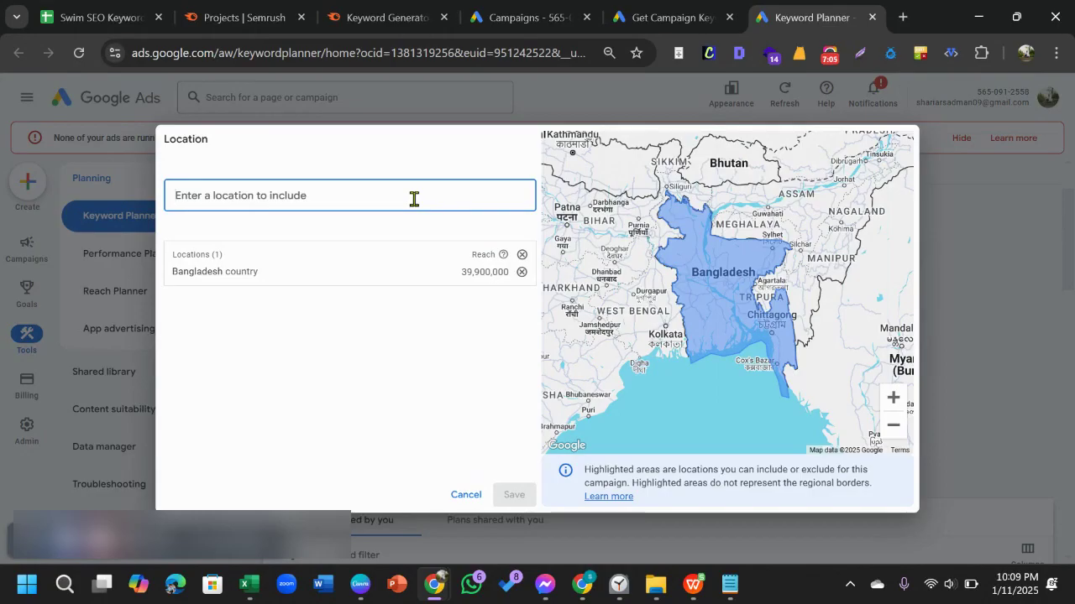
type("tor")
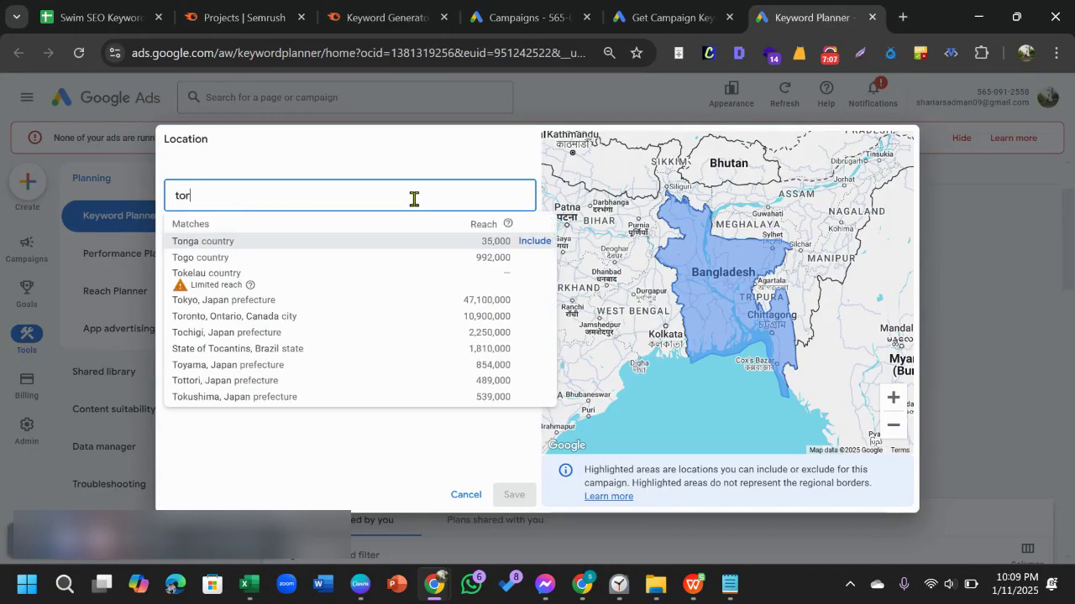
type("o")
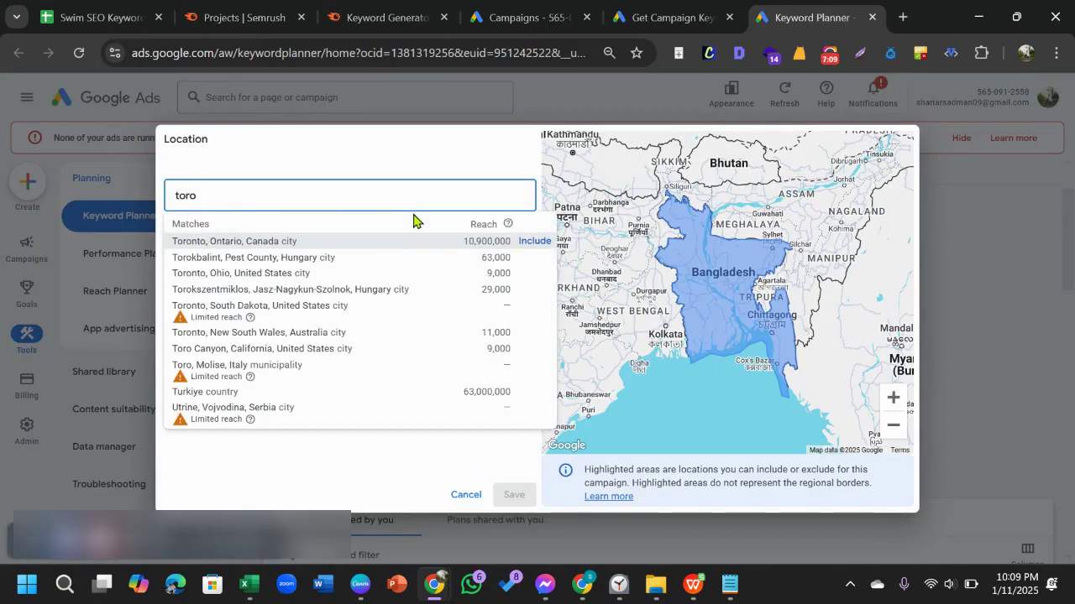
left_click(536, 241)
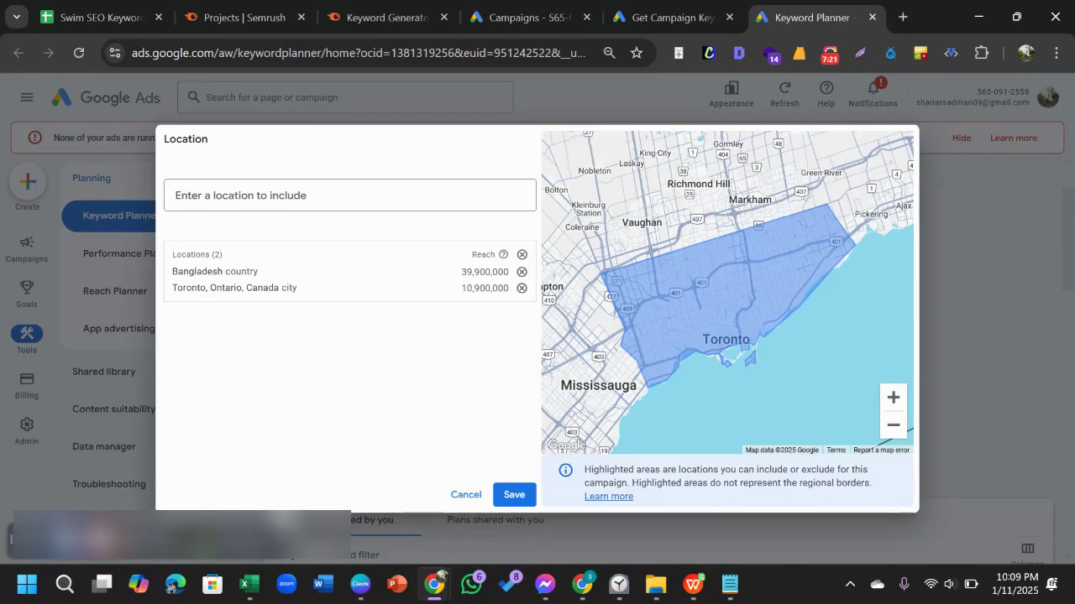
left_click(168, 506)
left_click(181, 194)
left_click(205, 546)
left_click(205, 545)
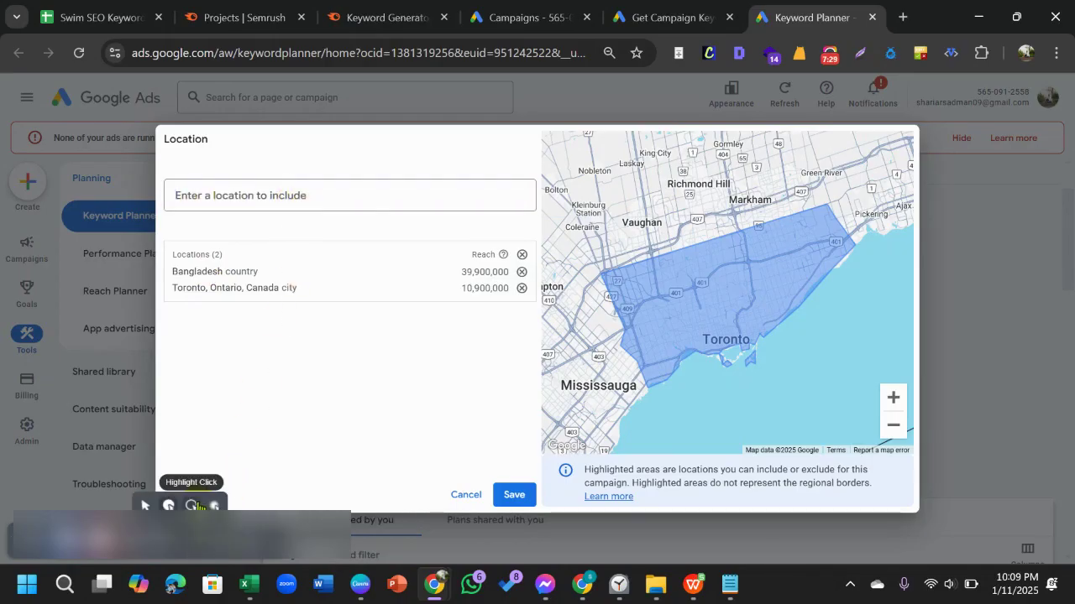
left_click(198, 507)
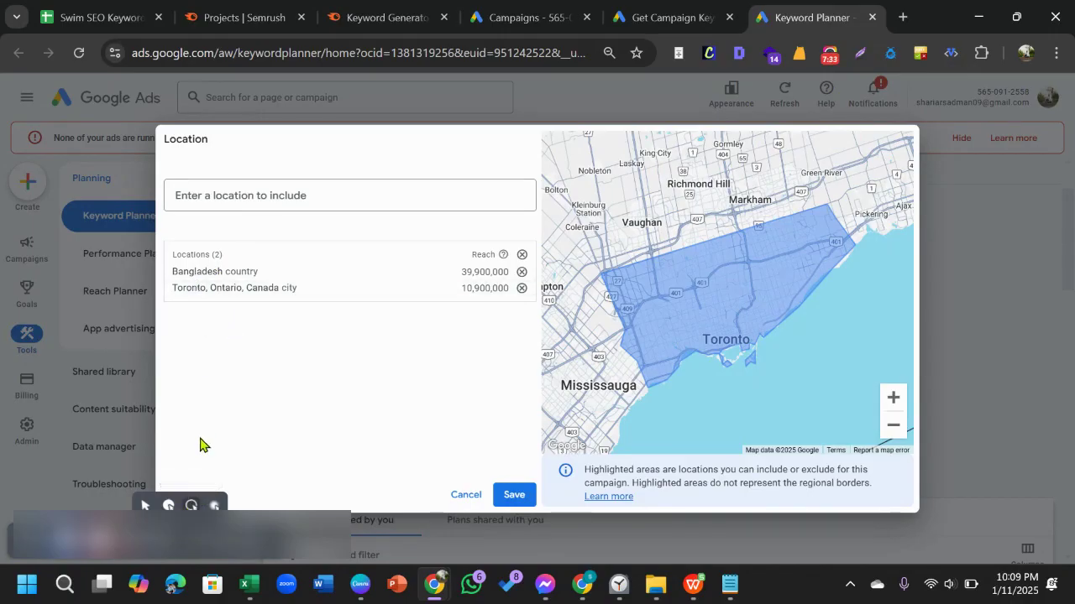
left_click(214, 506)
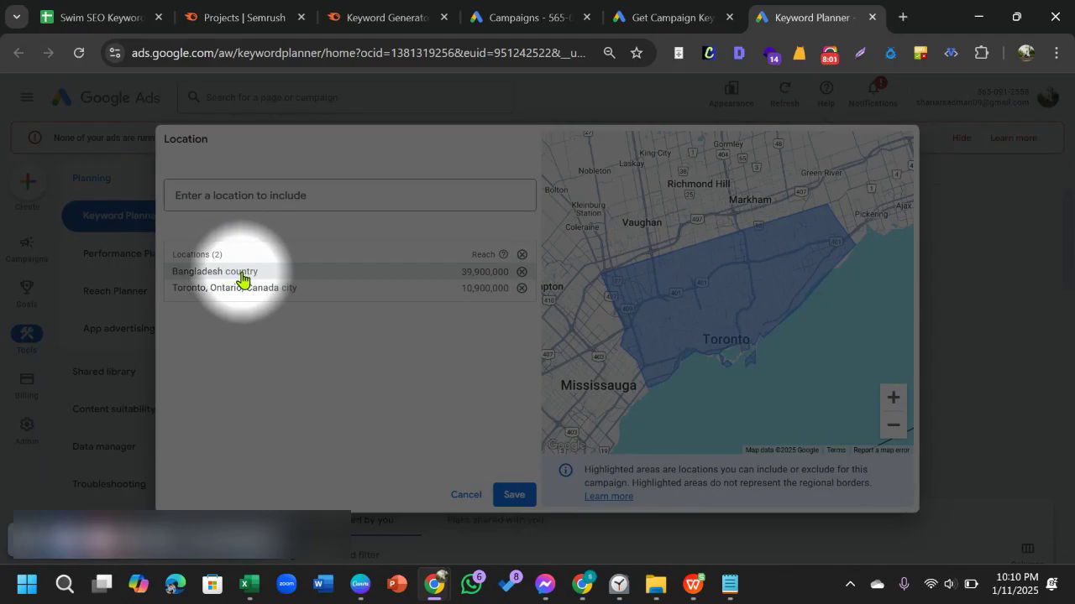
Remove Bangladesh from the target locations and save the location settings.
left_click(522, 275)
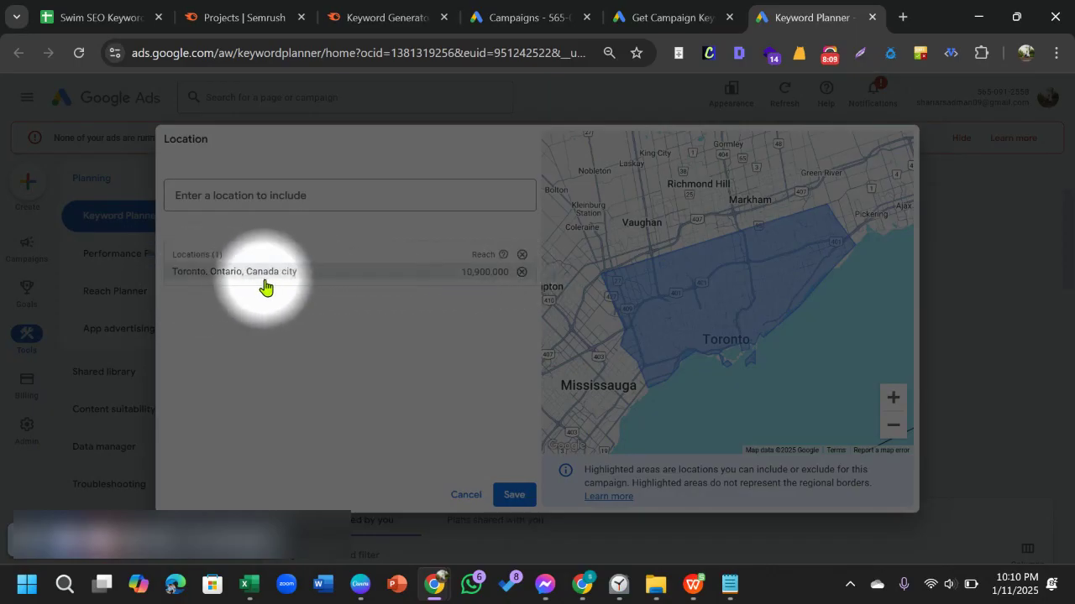
left_click(521, 496)
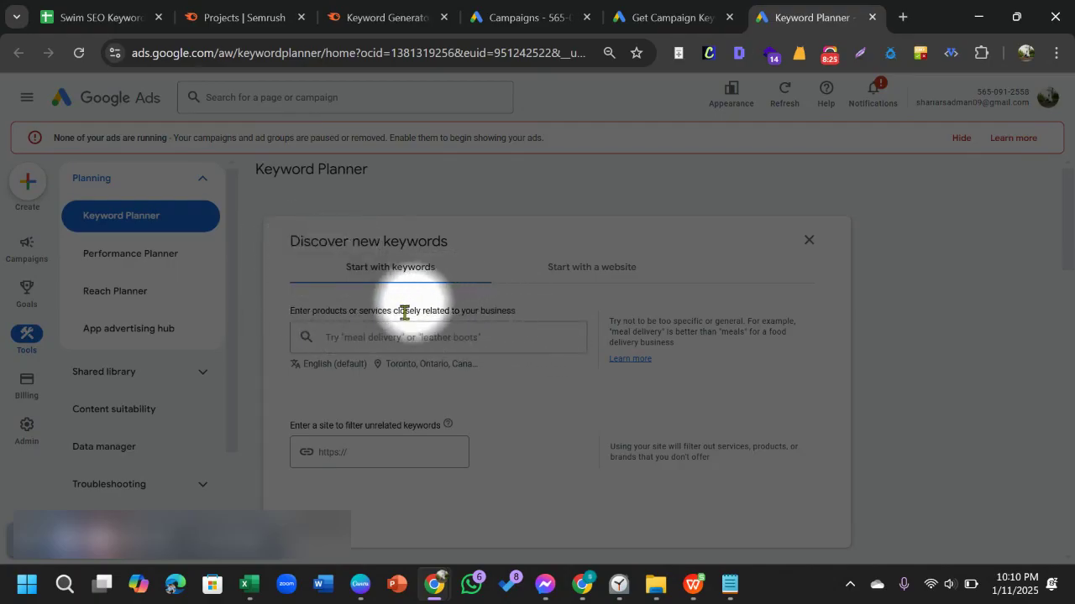
left_click(351, 341)
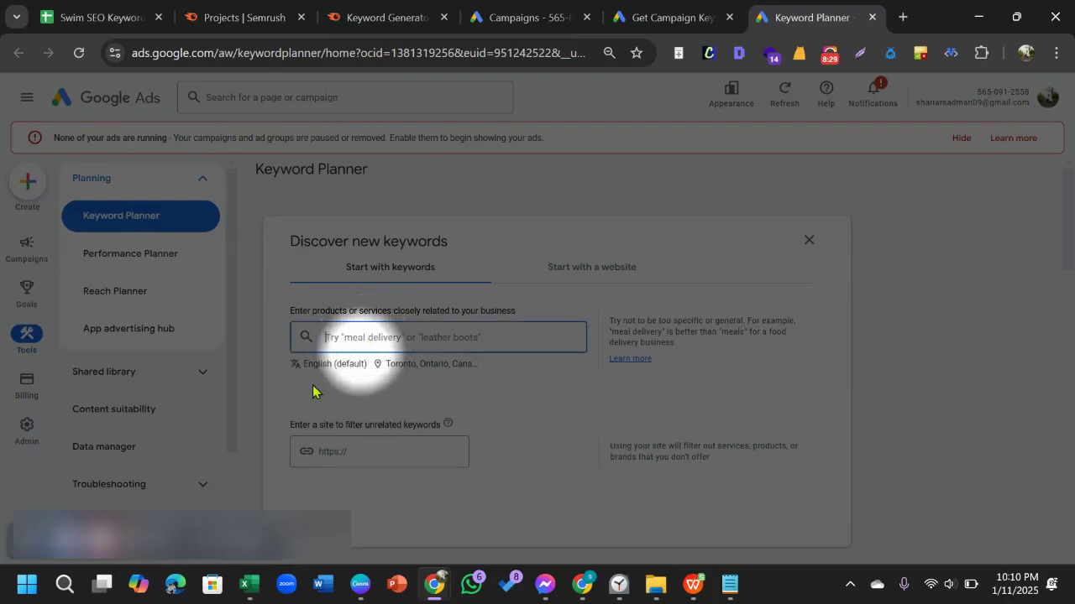
left_click(61, 546)
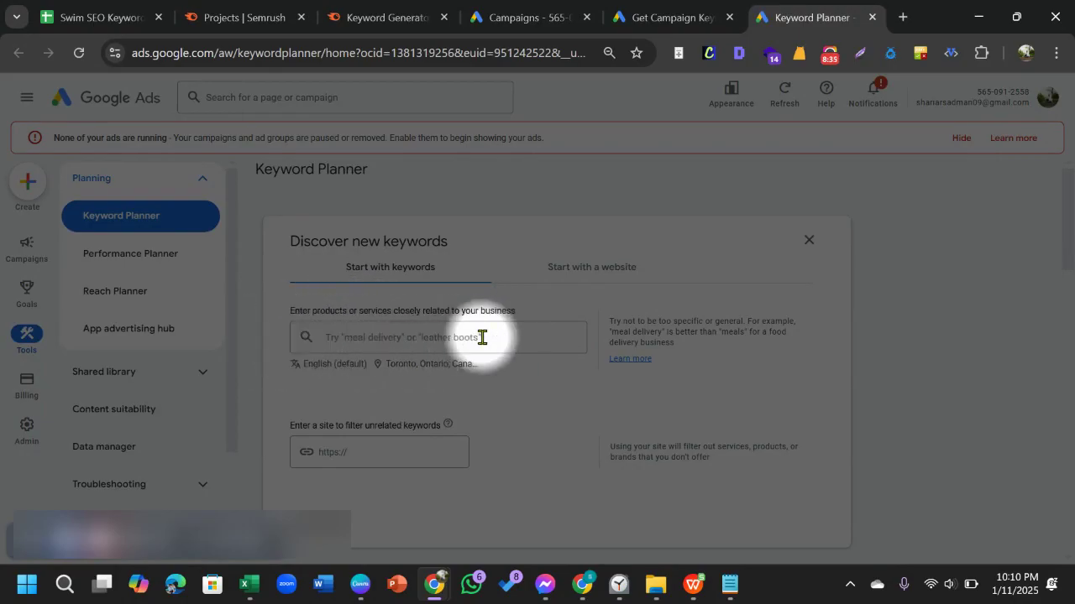
left_click(406, 342)
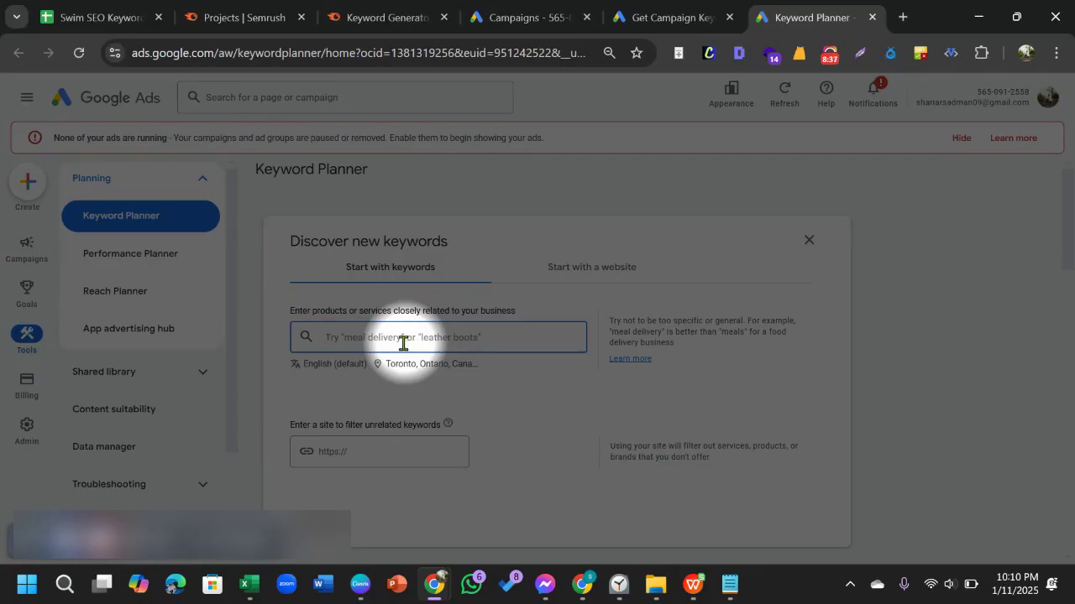
left_click(193, 534)
left_click(185, 510)
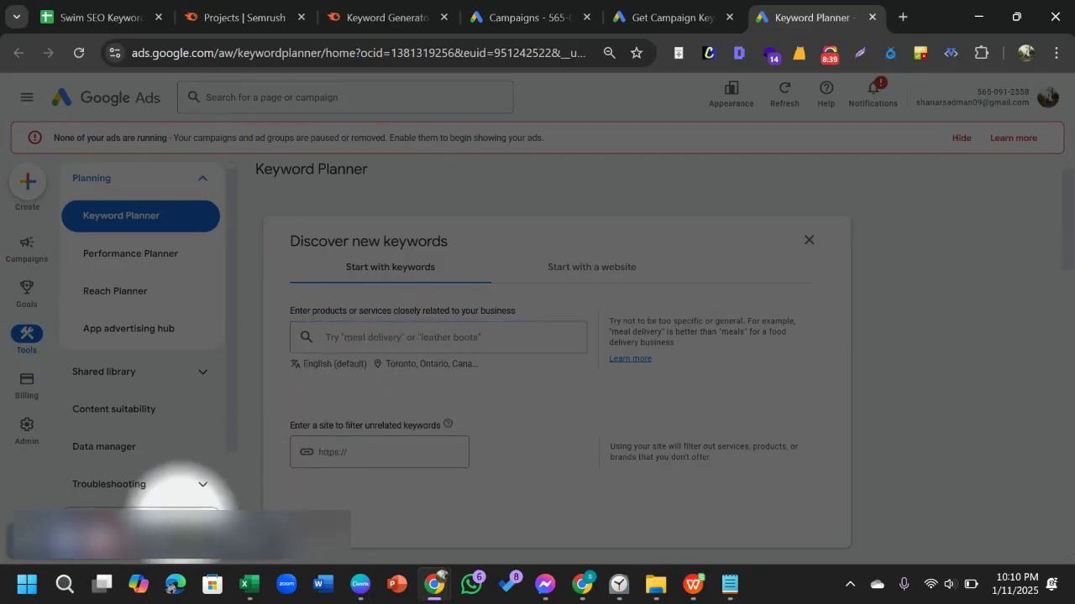
left_click(190, 535)
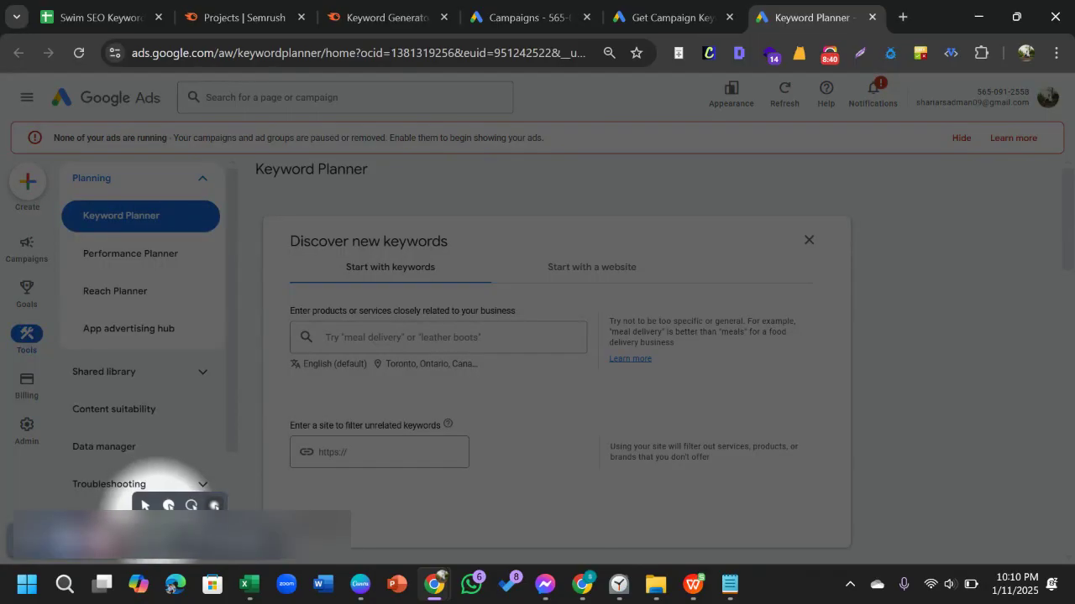
left_click(144, 505)
Copy the ten swimming seed keywords from the Notepad list into the products or services field of Discover new keywords.
left_click(467, 334)
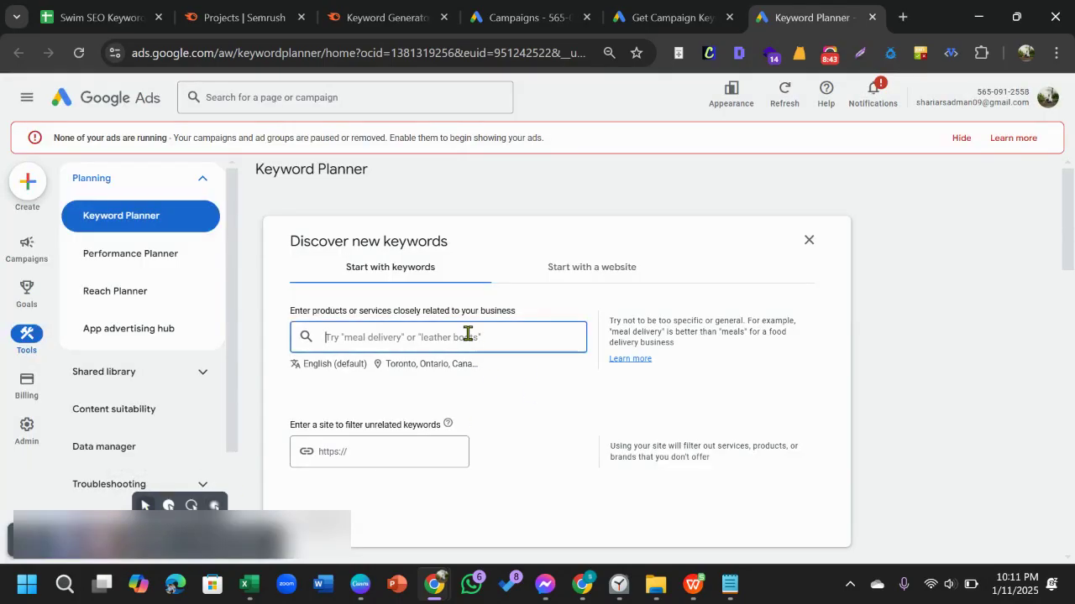
mouse_move(729, 585)
left_click(745, 507)
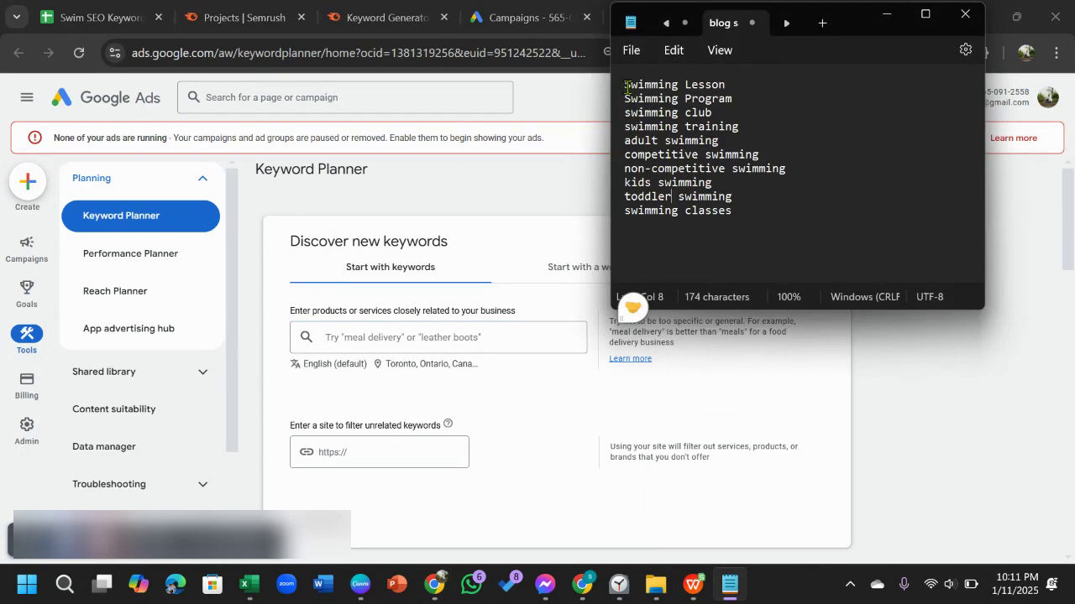
key("ctrl+a")
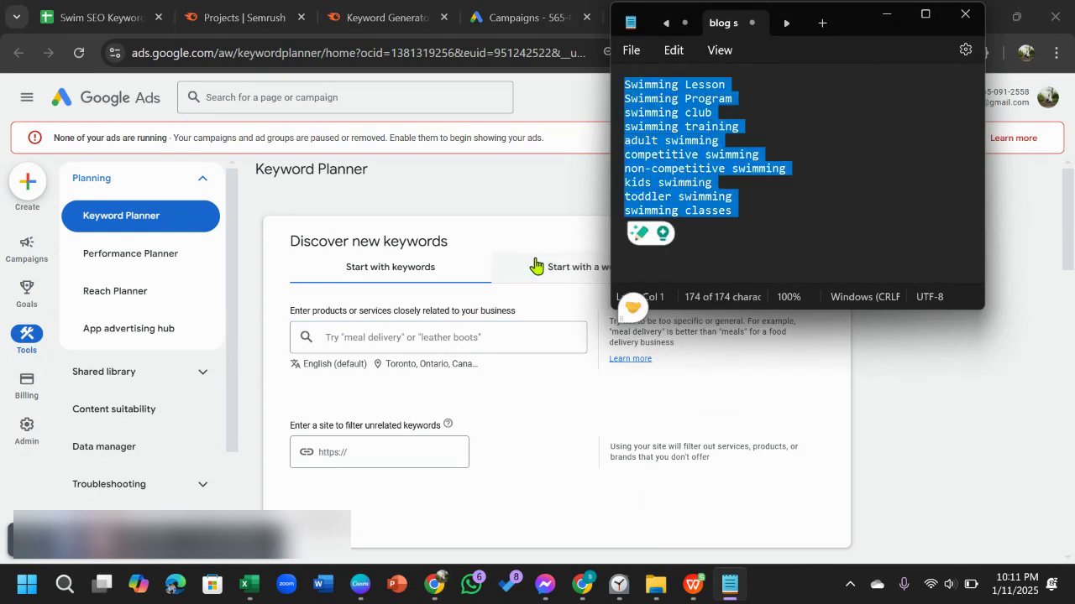
left_click(532, 418)
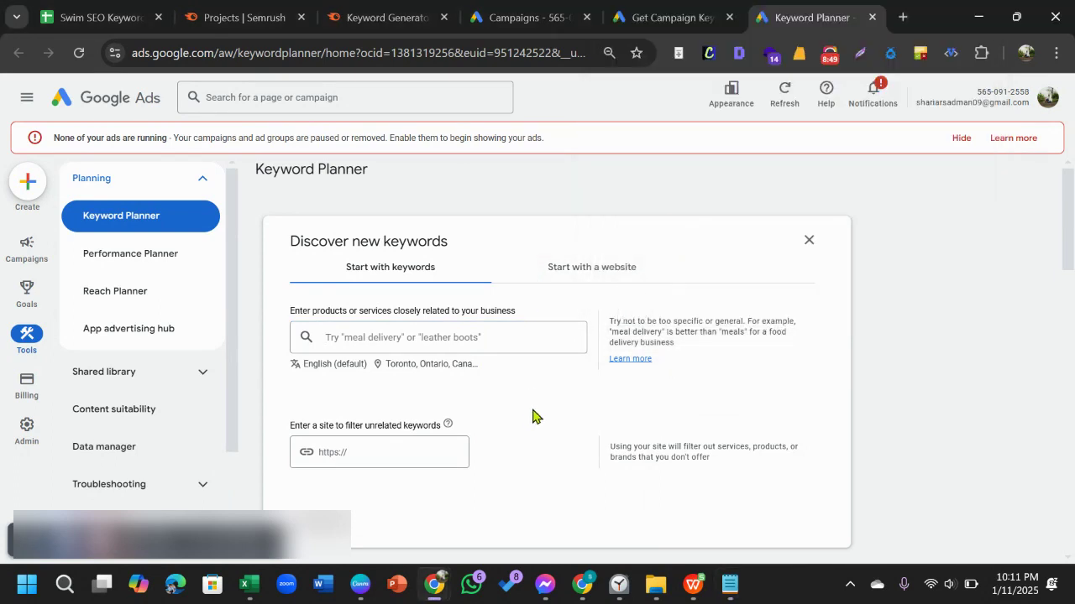
left_click(472, 339)
key("ctrl+v")
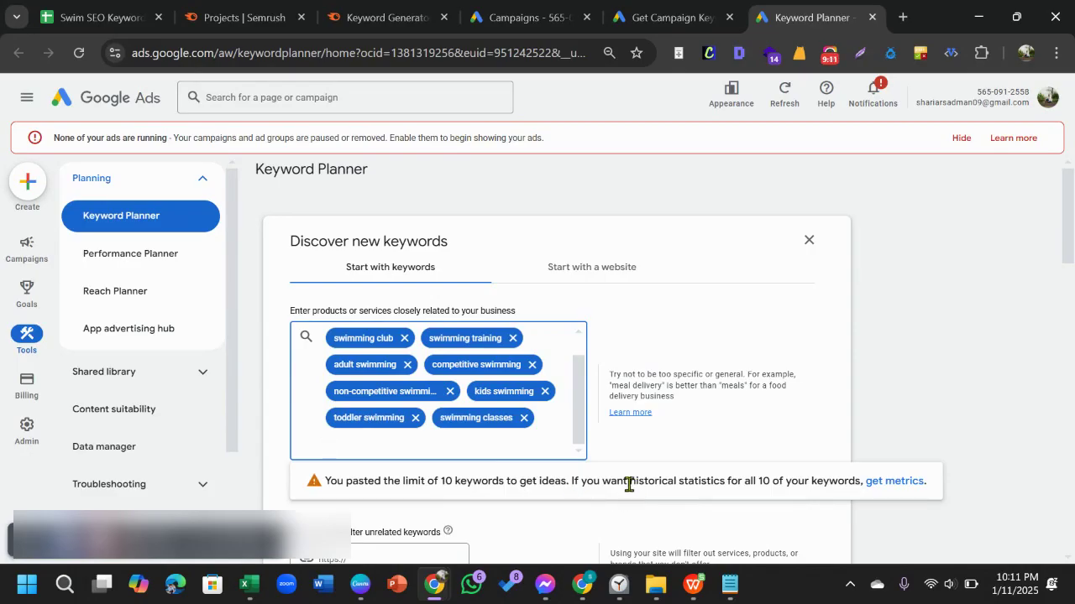
Get keyword ideas for the entered seed keywords, leaving the site filter empty.
scroll(582, 380, "down", 2)
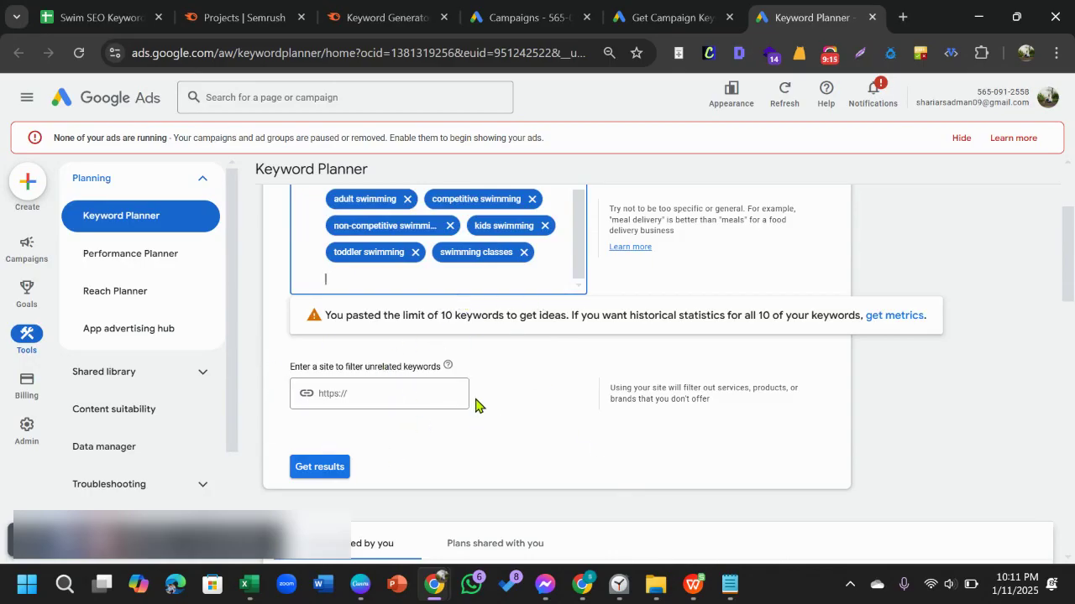
left_click(372, 394)
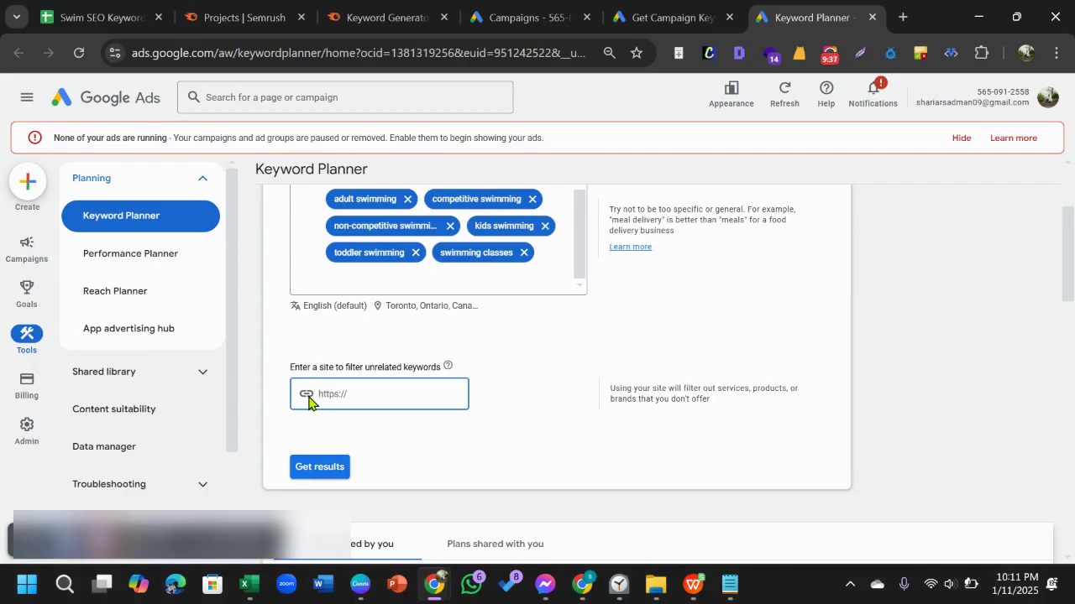
left_click(314, 475)
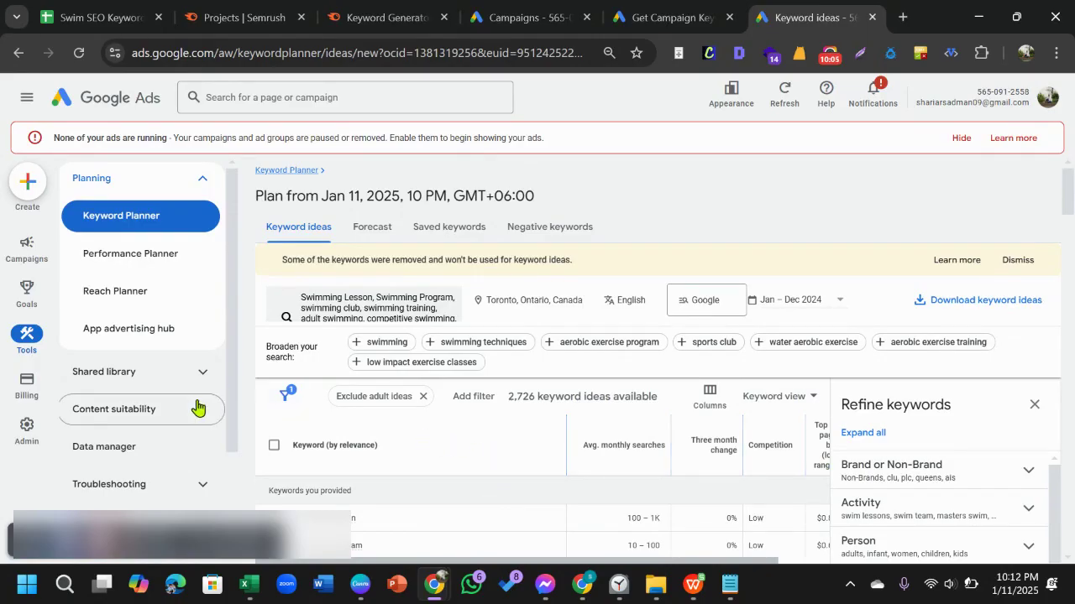
Reduce the browser's page zoom to 75% so that more columns of the keyword ideas table fit.
scroll(504, 518, "down", 5)
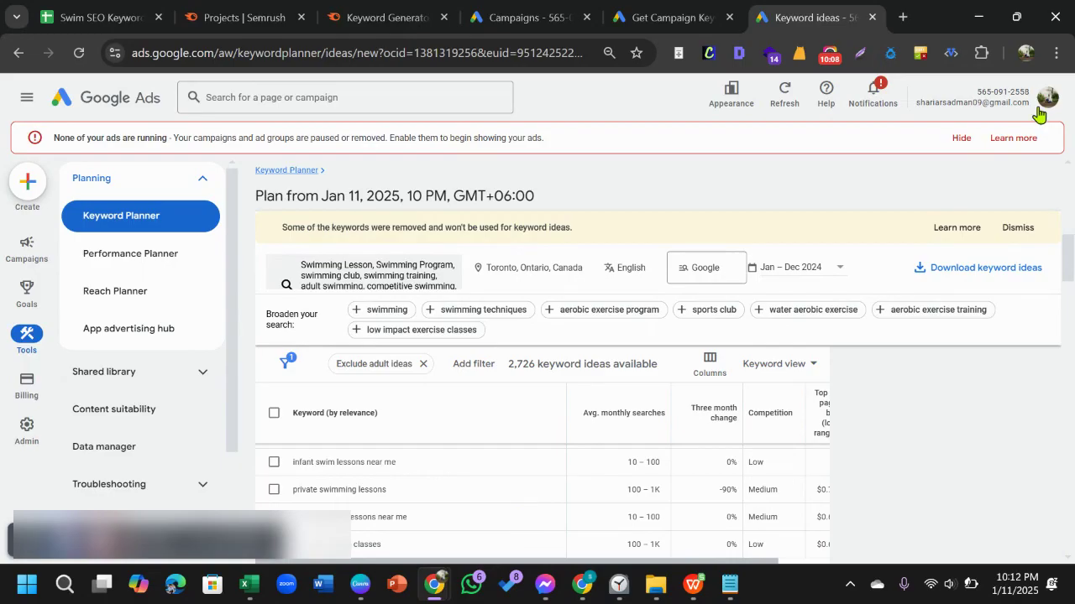
left_click(1056, 53)
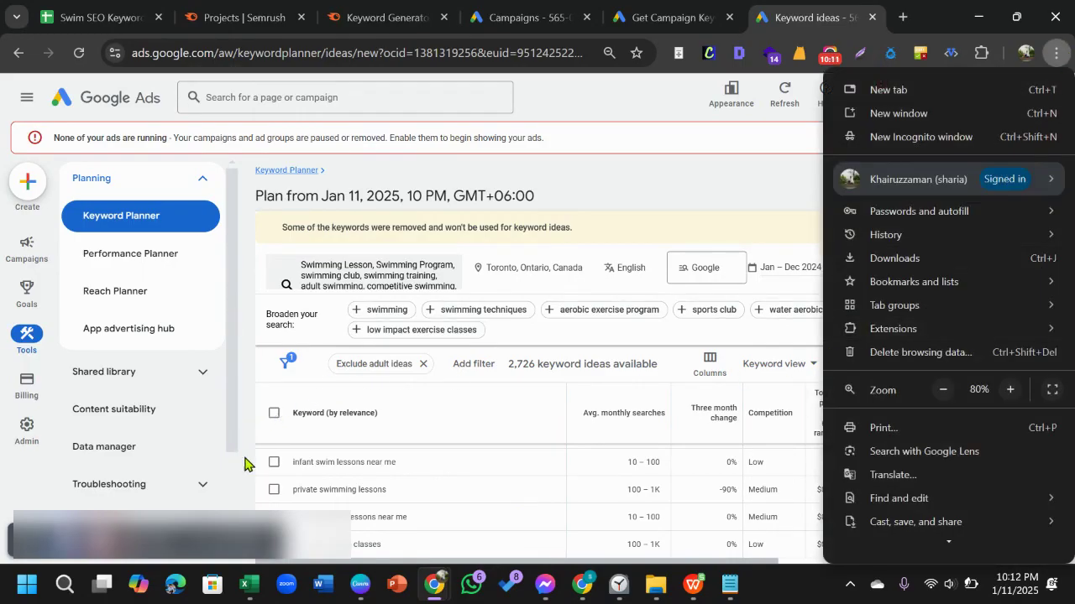
scroll(922, 428, "down", 2)
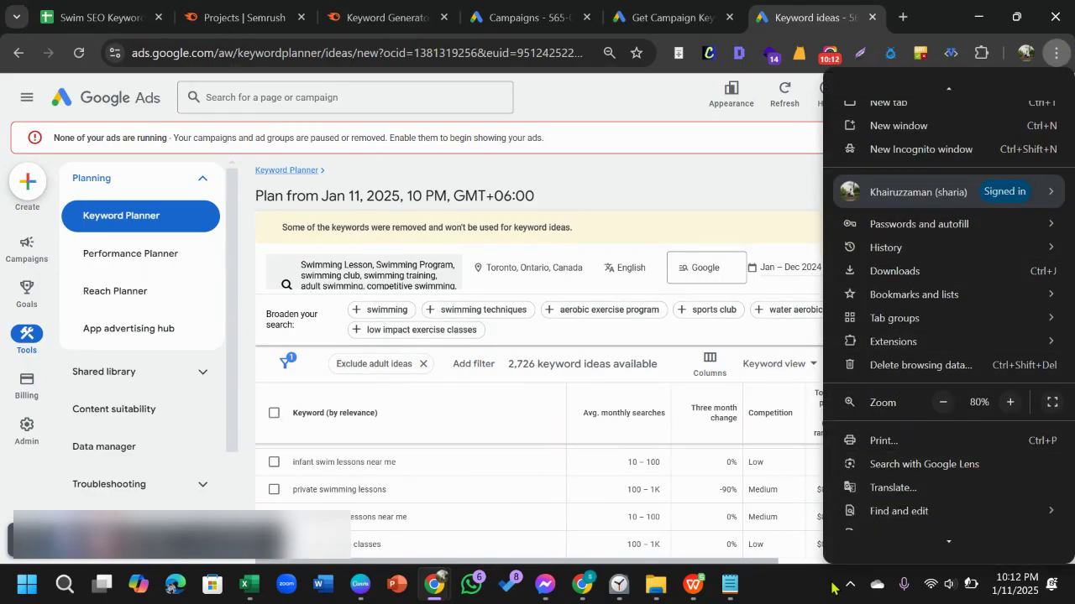
left_click(944, 364)
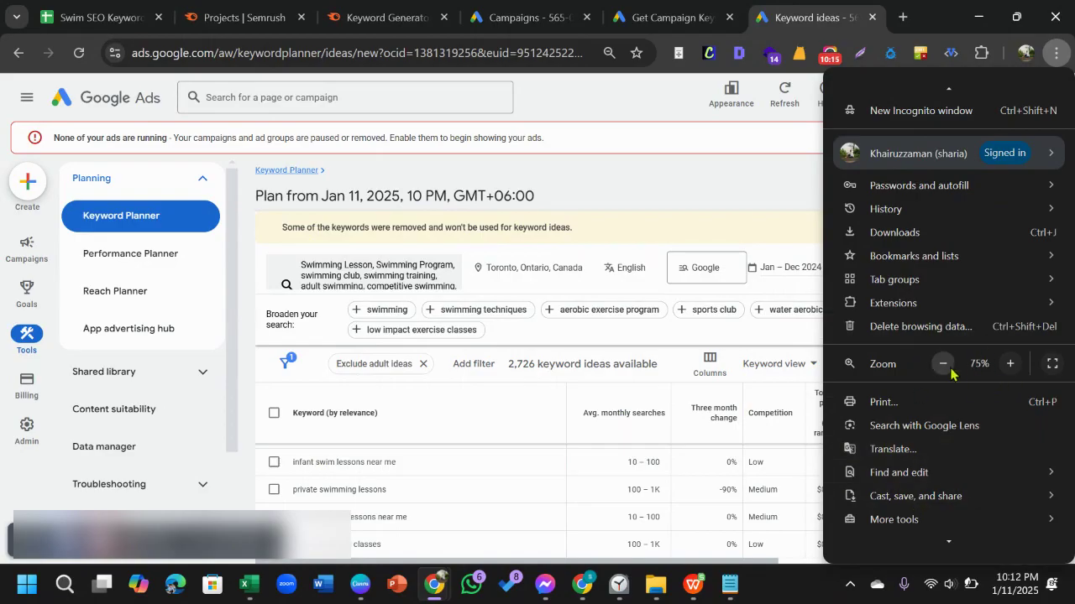
left_click(631, 165)
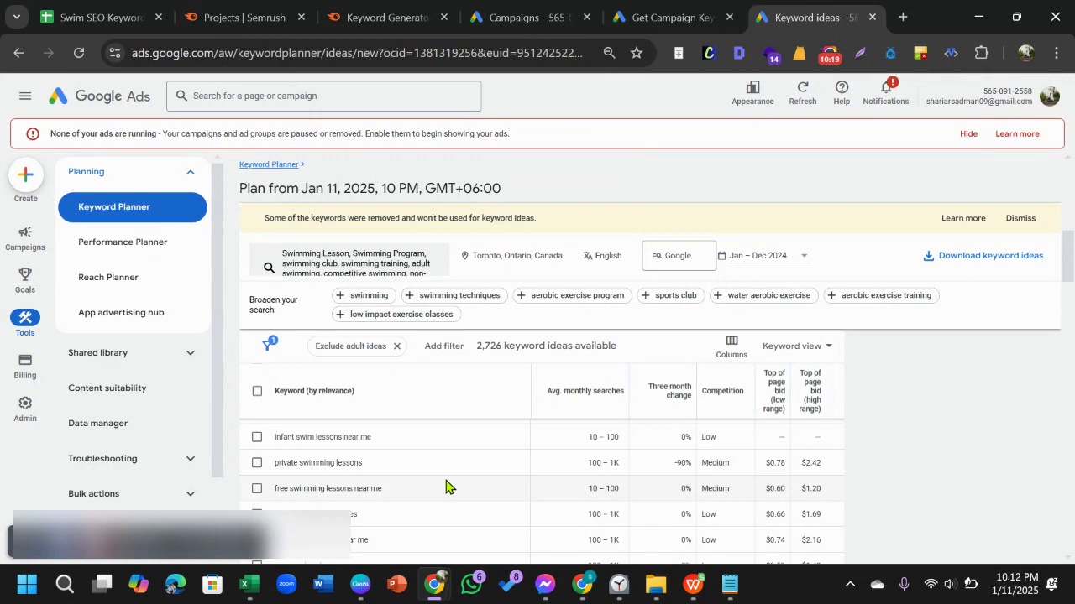
Examine the provided keywords and keyword ideas with their monthly searches, competition and bid ranges.
scroll(445, 487, "down", 5)
scroll(445, 428, "up", 5)
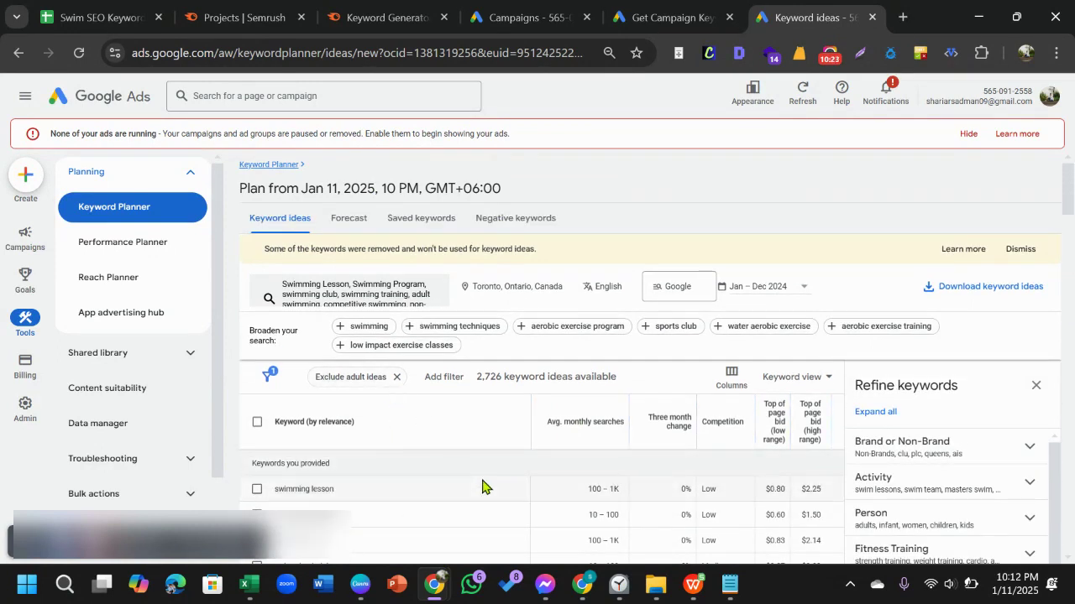
scroll(486, 485, "down", 3)
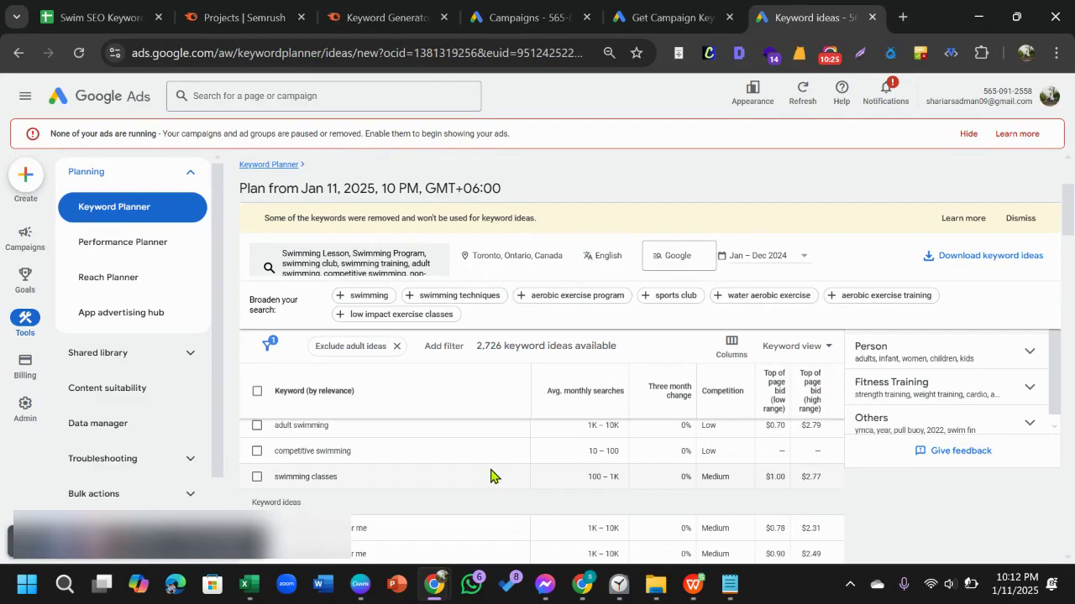
scroll(408, 498, "up", 3)
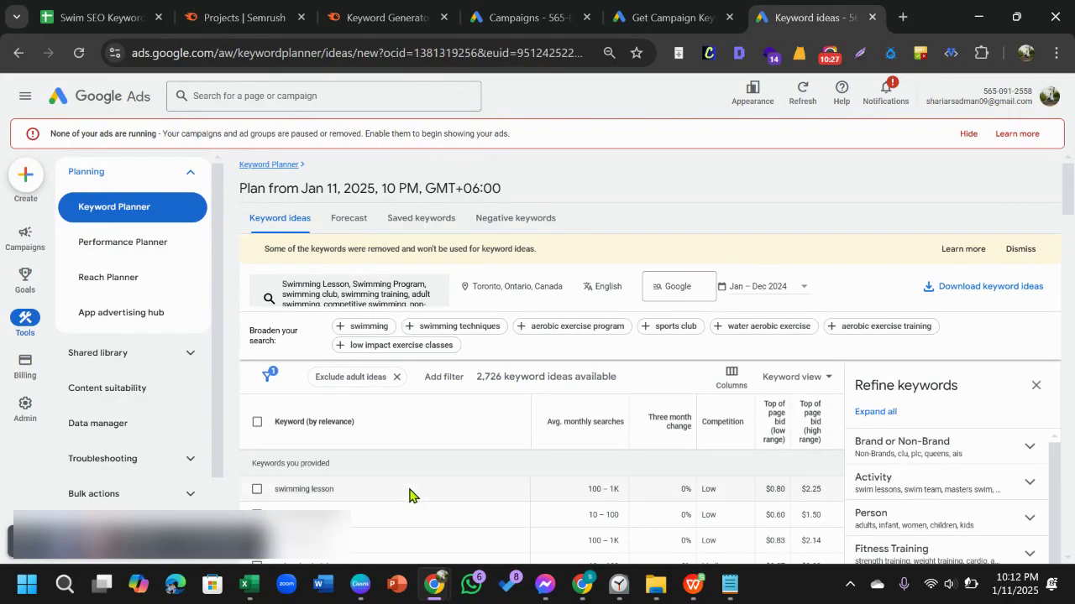
scroll(453, 483, "down", 2)
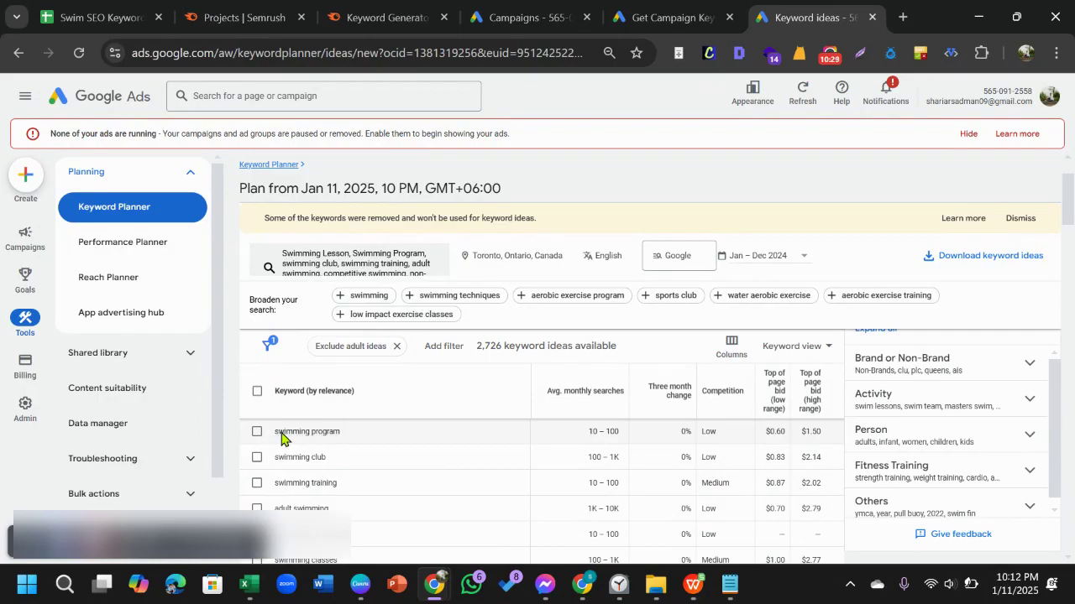
scroll(294, 461, "up", 2)
scroll(352, 472, "down", 2)
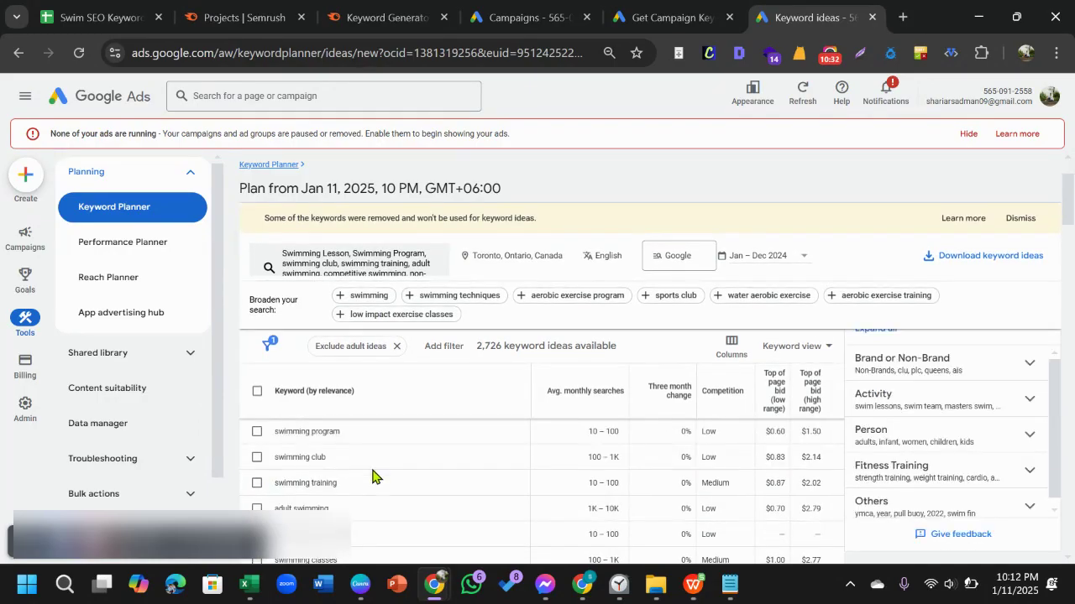
Select the keywords swimming program, swimming club, swimming training, adult swimming, competitive swimming and swimming classes.
left_click(257, 432)
left_click(257, 458)
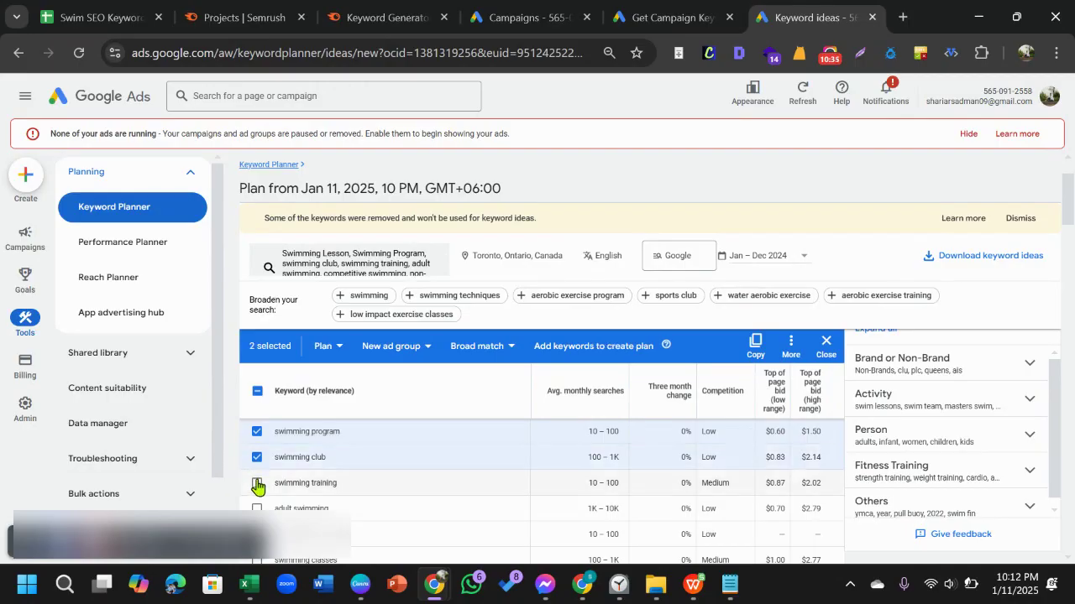
left_click(257, 484)
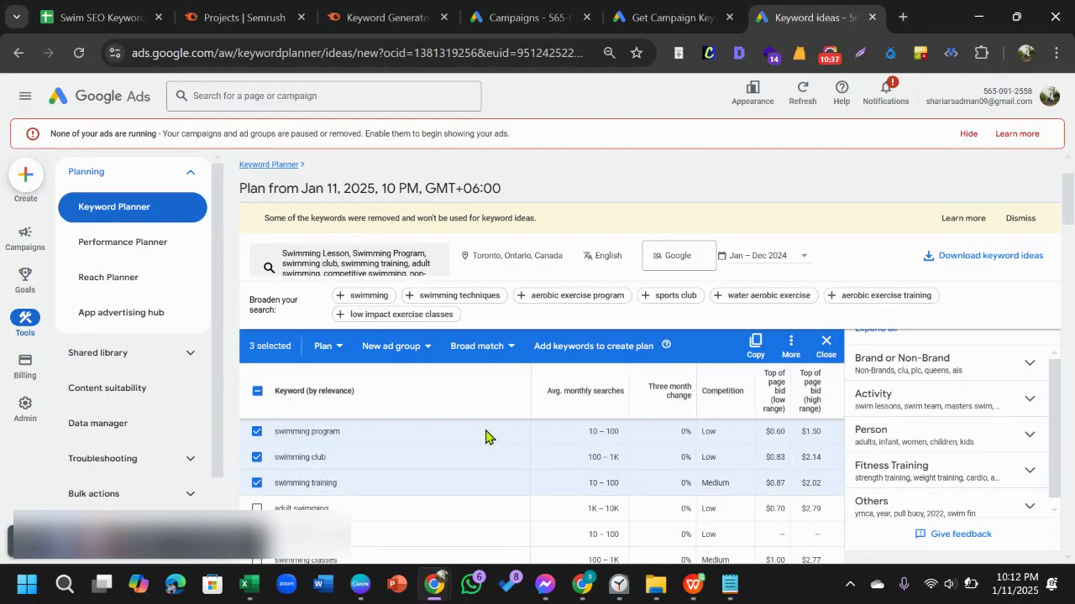
scroll(490, 435, "down", 1)
scroll(297, 453, "up", 1)
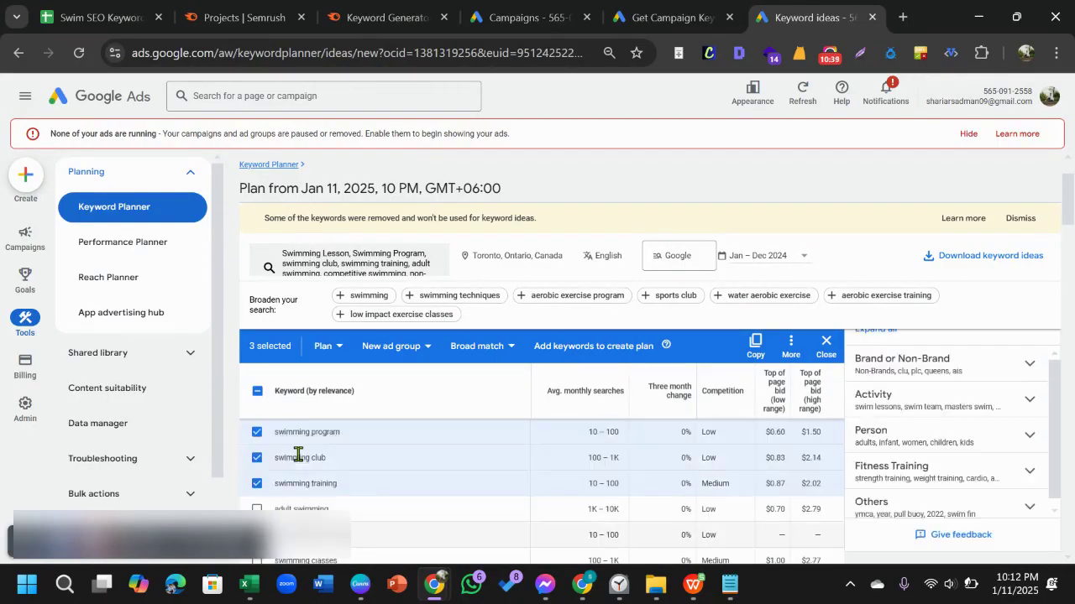
left_click(257, 509)
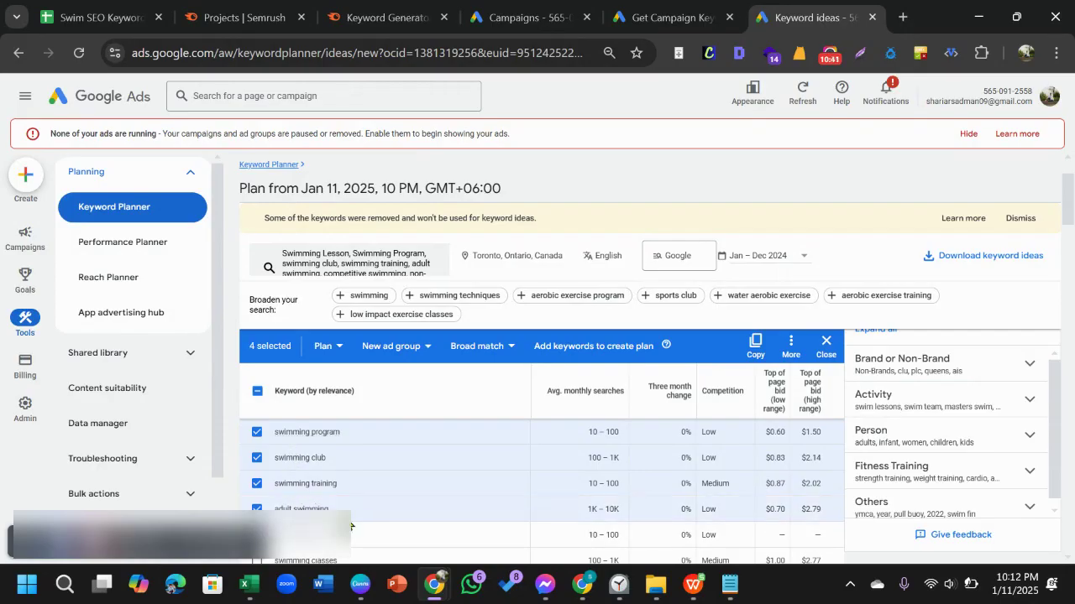
scroll(537, 487, "down", 1)
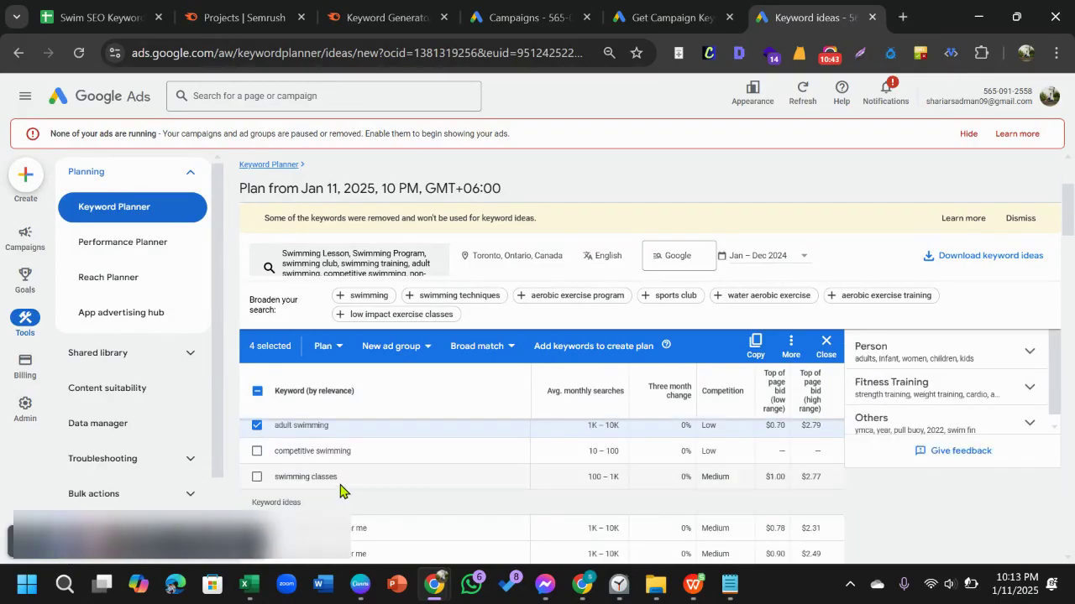
left_click(257, 451)
left_click(257, 477)
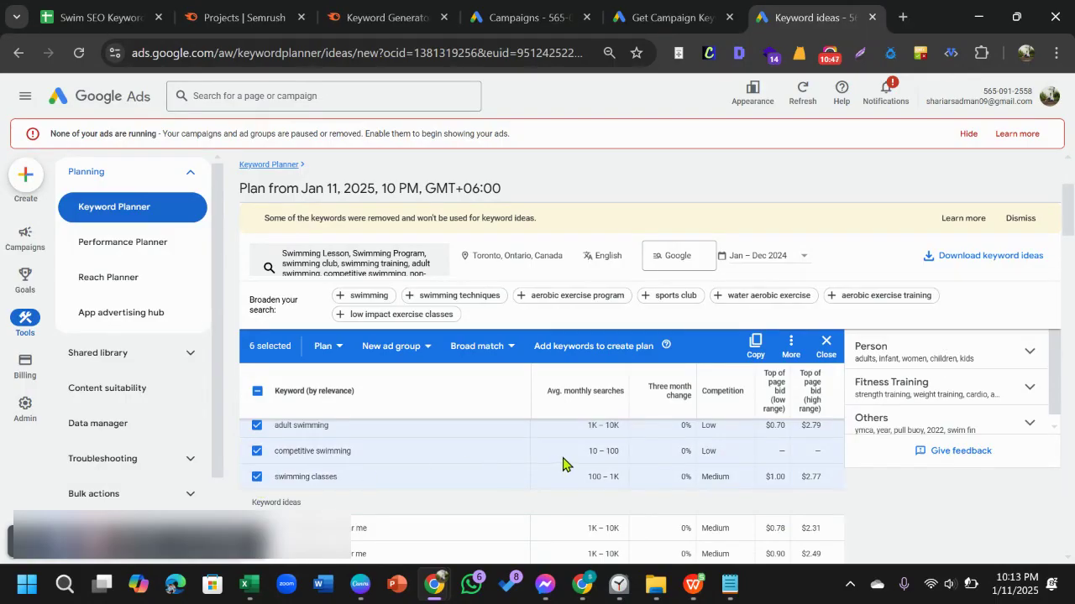
scroll(563, 464, "down", 3)
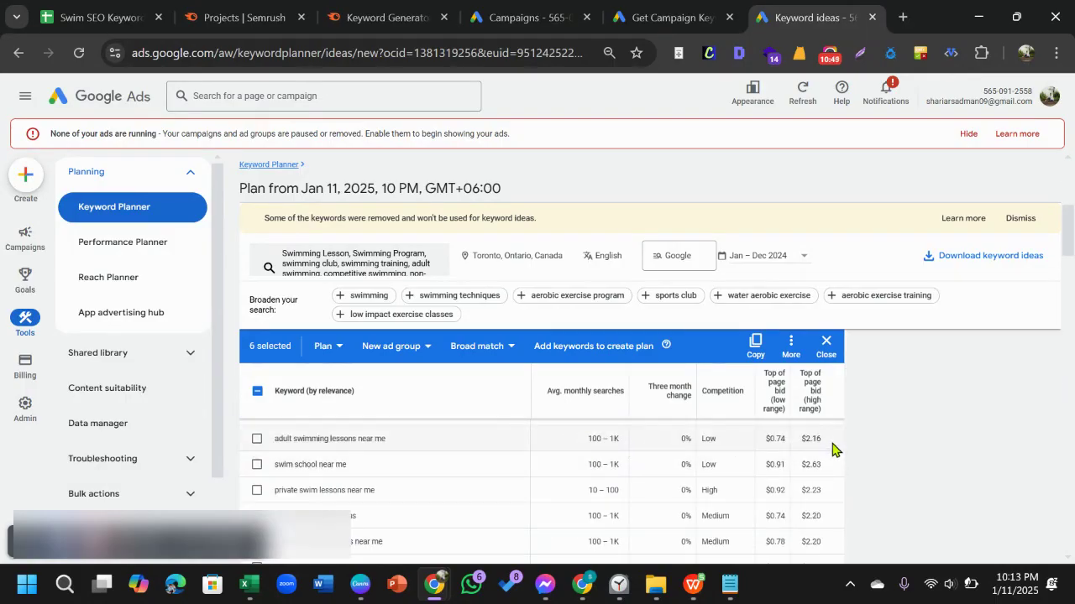
scroll(842, 451, "up", 3)
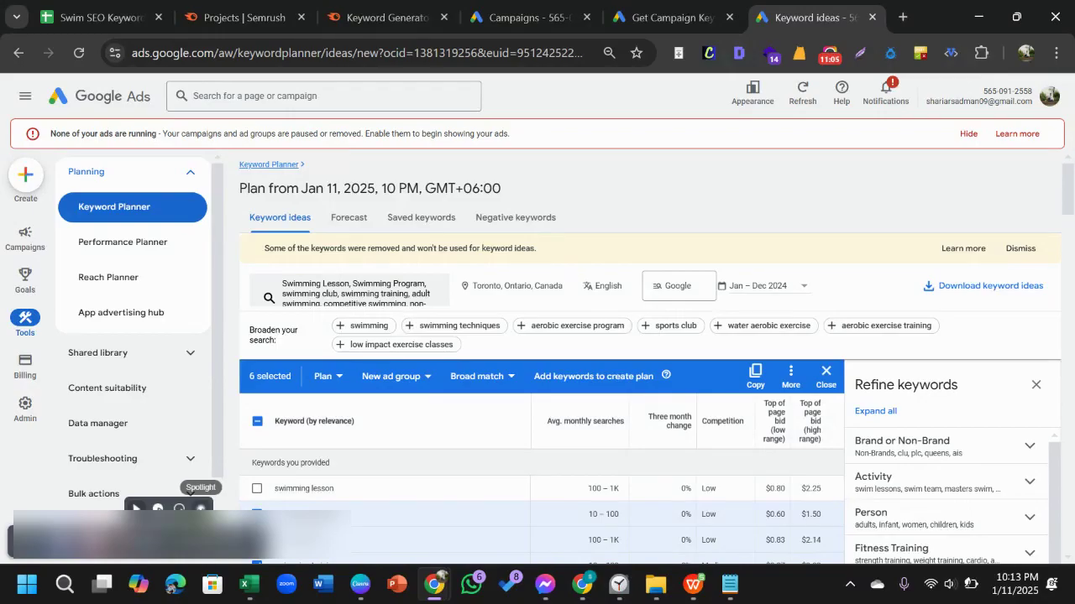
left_click(202, 508)
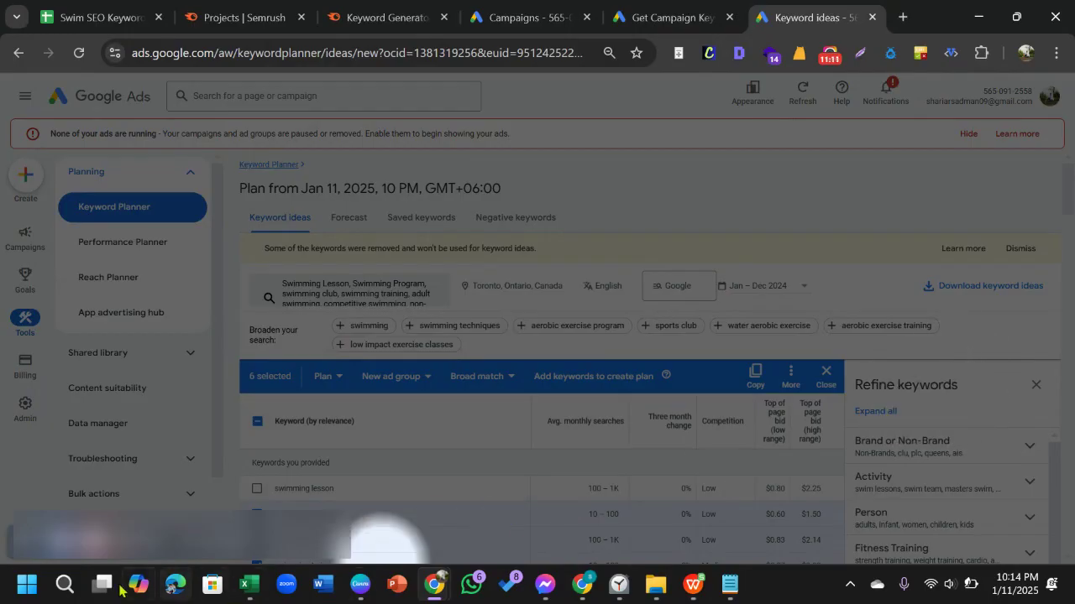
mouse_move(173, 537)
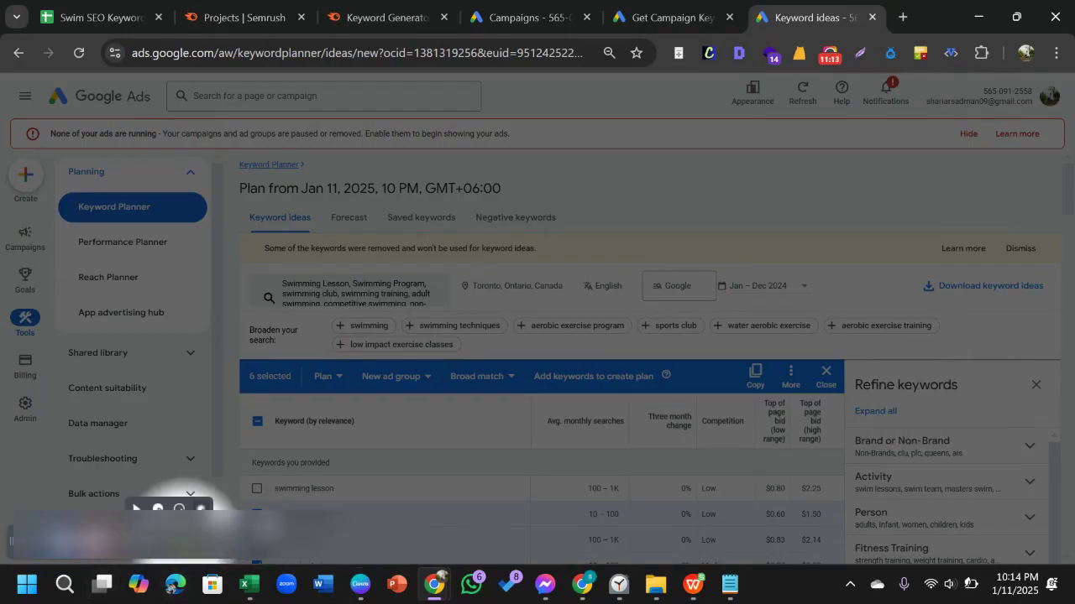
left_click(155, 509)
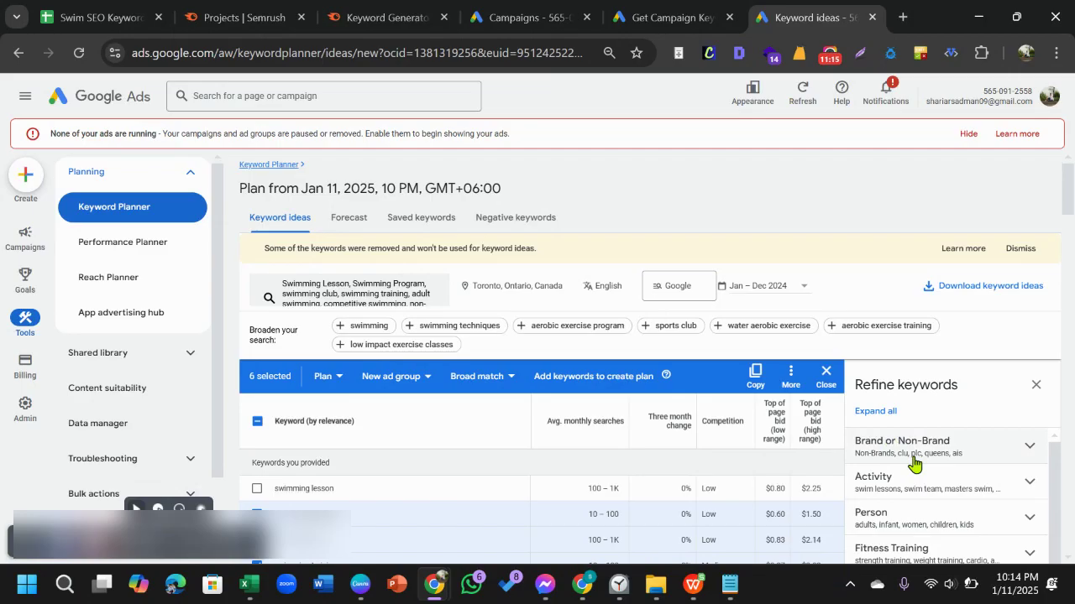
Expand the Brand or Non-Brand refinement and exclude its School keywords from the ideas.
left_click(1025, 452)
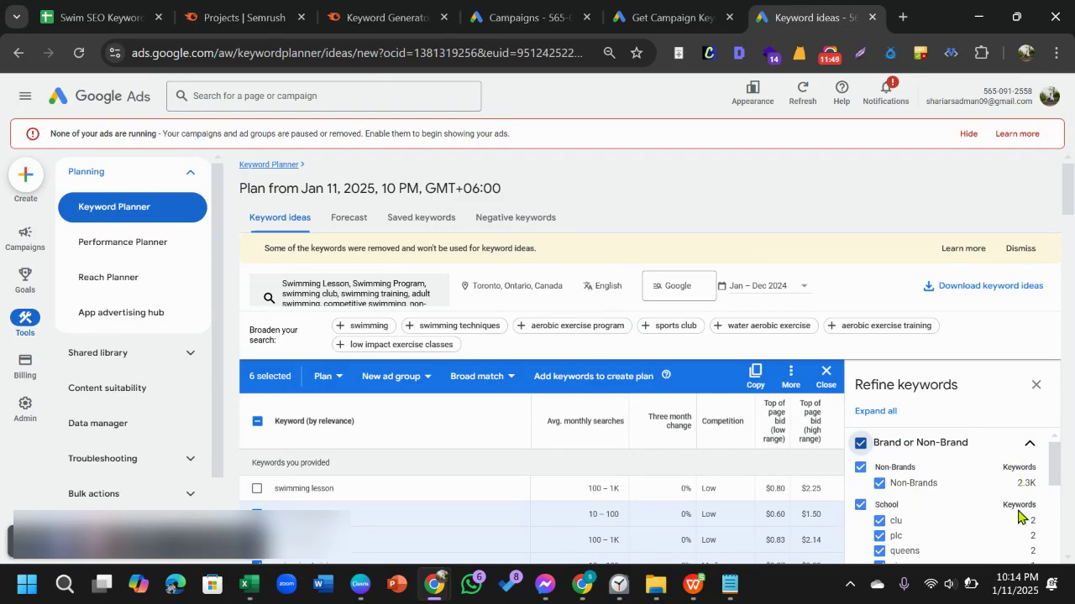
scroll(960, 480, "down", 2)
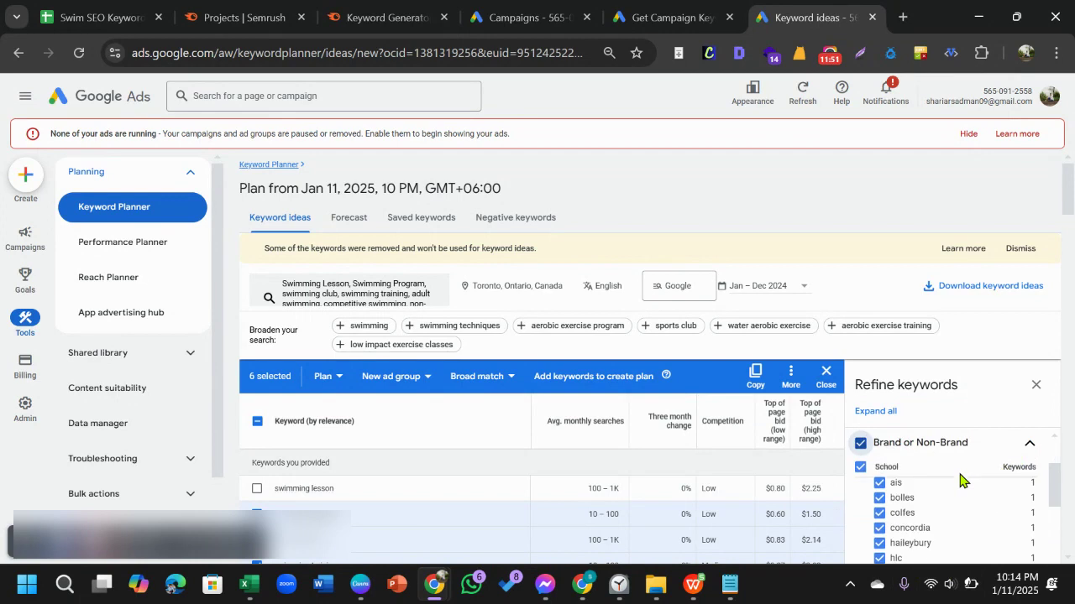
scroll(952, 501, "up", 2)
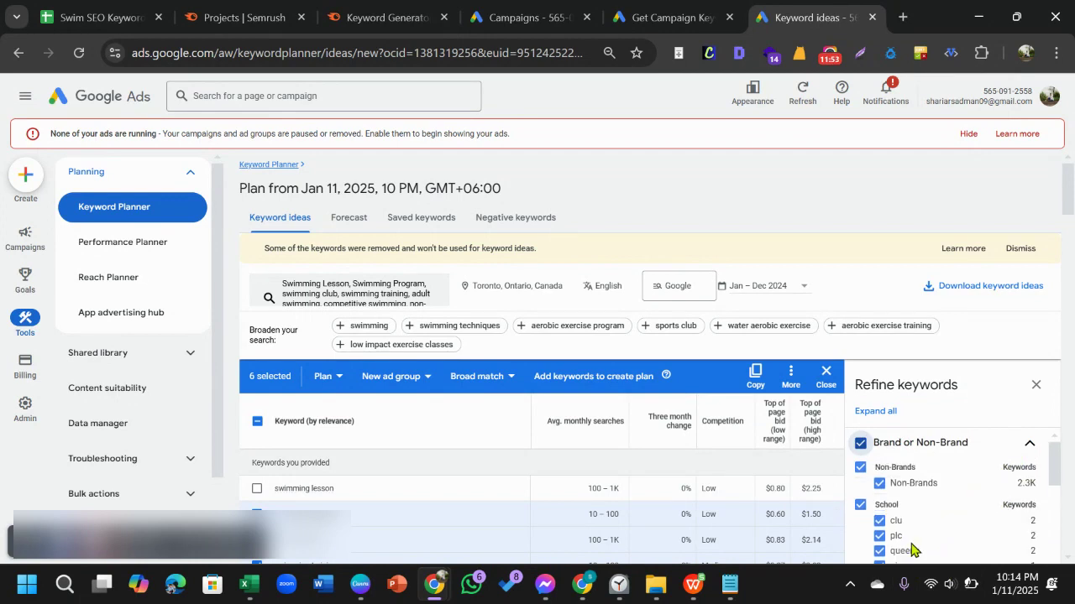
mouse_move(1059, 489)
left_mouse_down()
mouse_move(1064, 522)
mouse_move(1060, 481)
left_mouse_up()
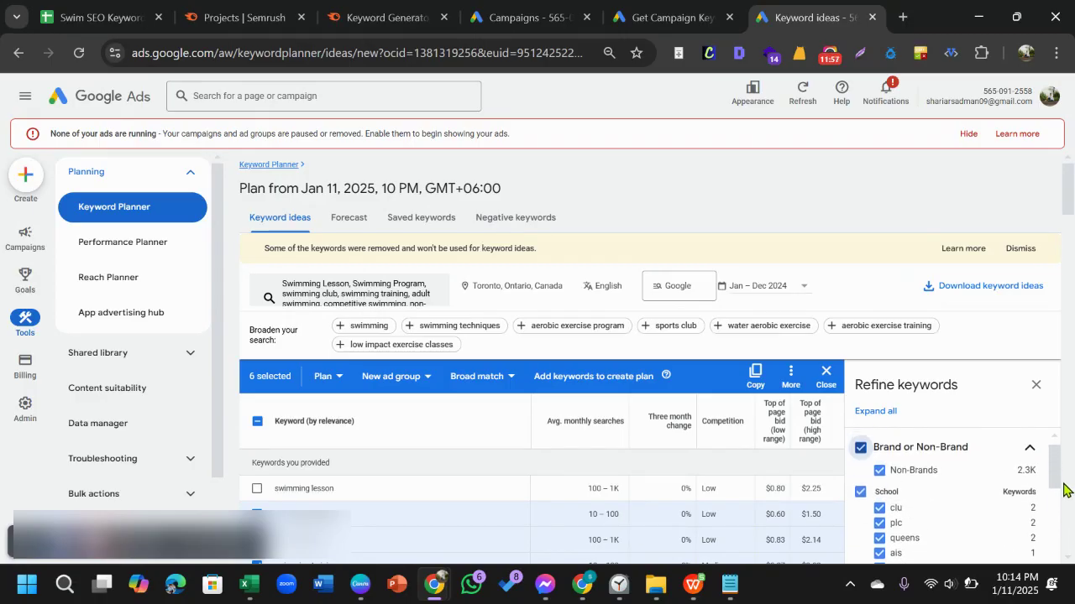
left_click(858, 494)
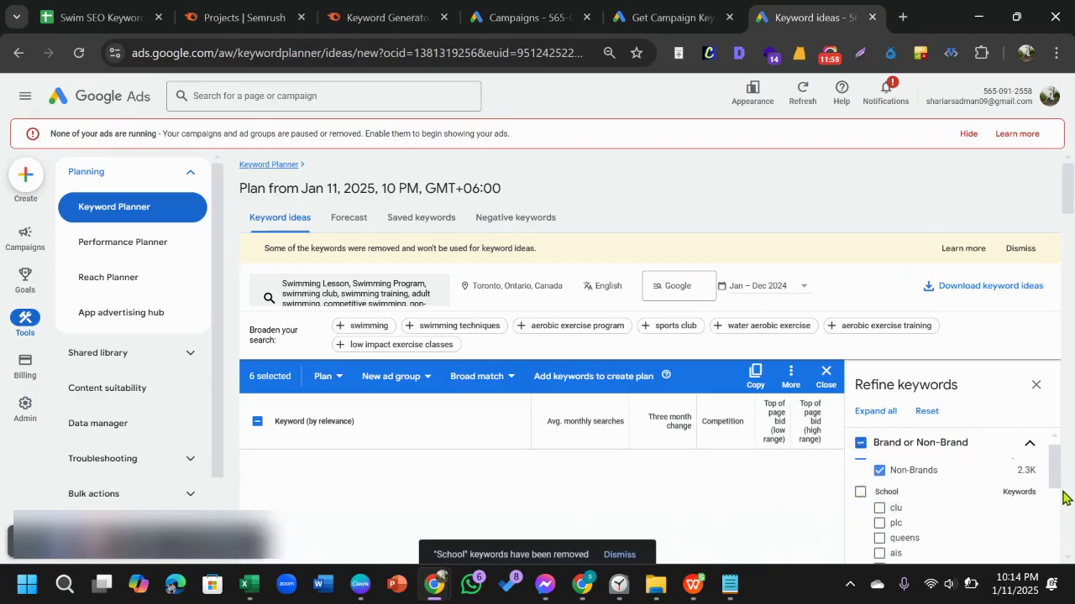
left_click_drag(1056, 487, 1060, 523)
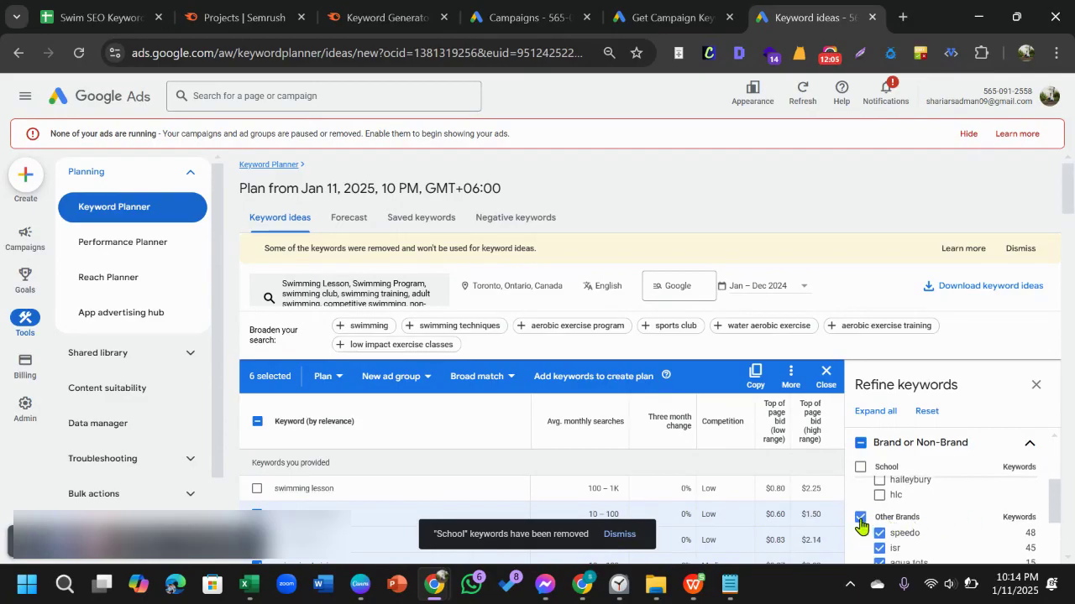
Exclude the Other Brands keywords from the ideas in the Brand or Non-Brand refinement.
left_click(860, 517)
left_click_drag(1051, 529, 1067, 474)
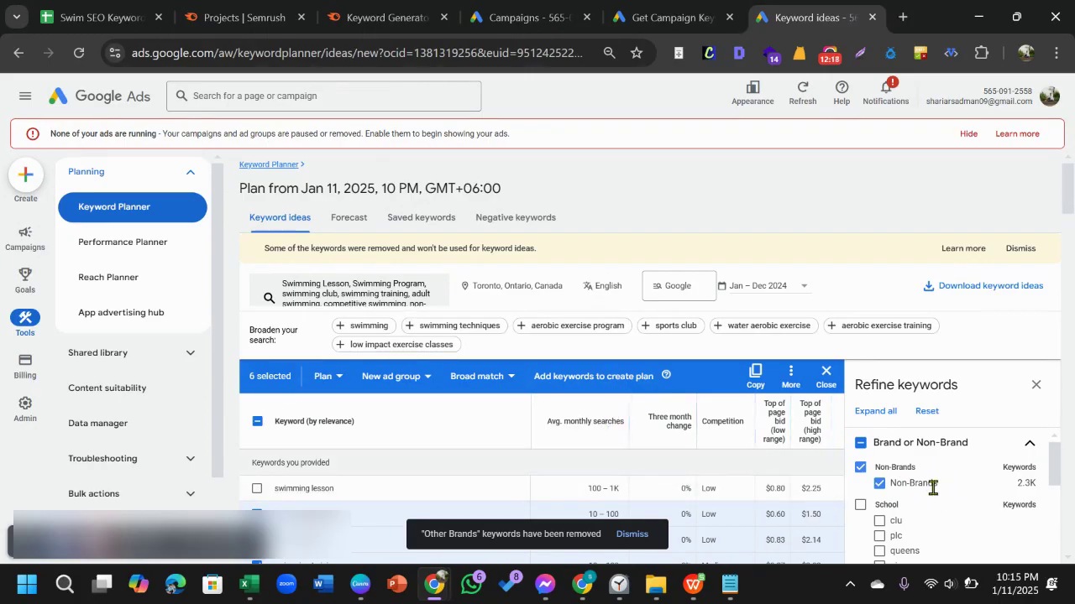
Expand the Activity refinement and examine its swim-related keyword groups, keeping them all included.
scroll(1008, 502, "down", 5)
scroll(1005, 502, "down", 3)
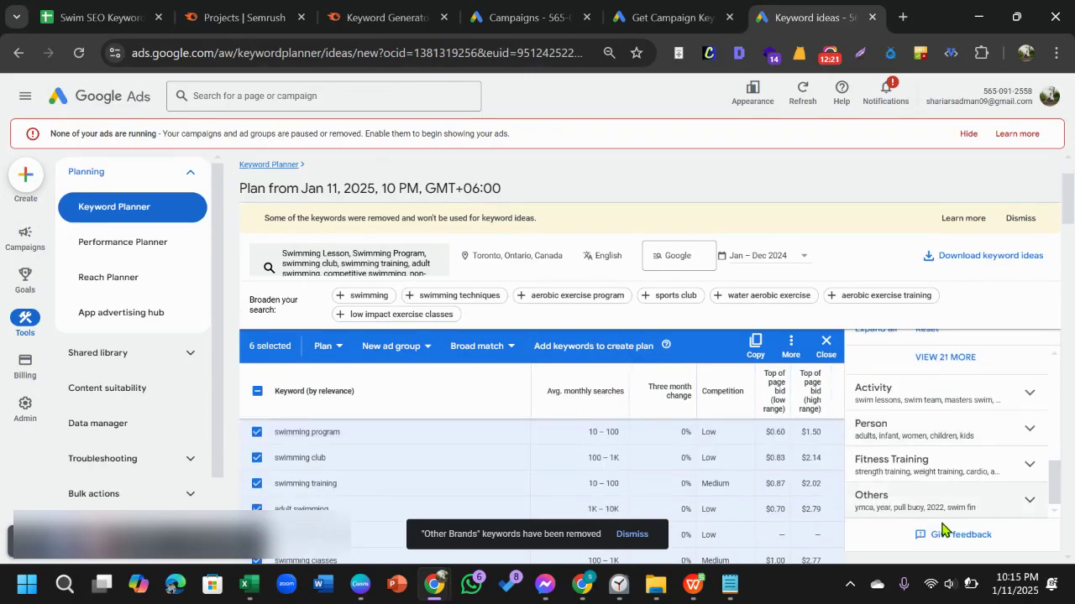
scroll(947, 439, "up", 3)
scroll(950, 439, "down", 3)
scroll(949, 439, "up", 2)
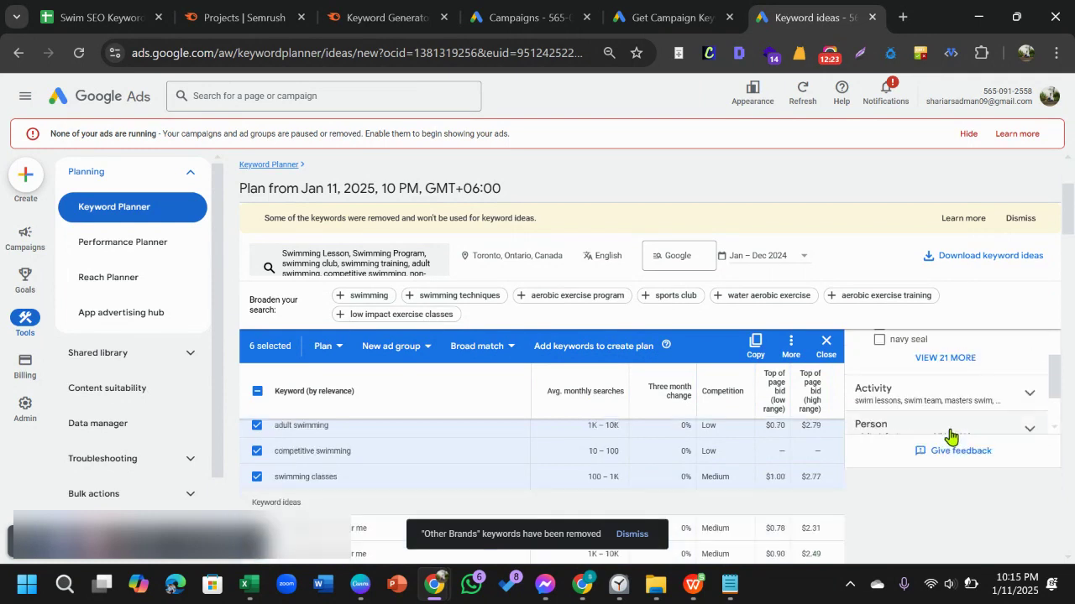
left_click(1017, 401)
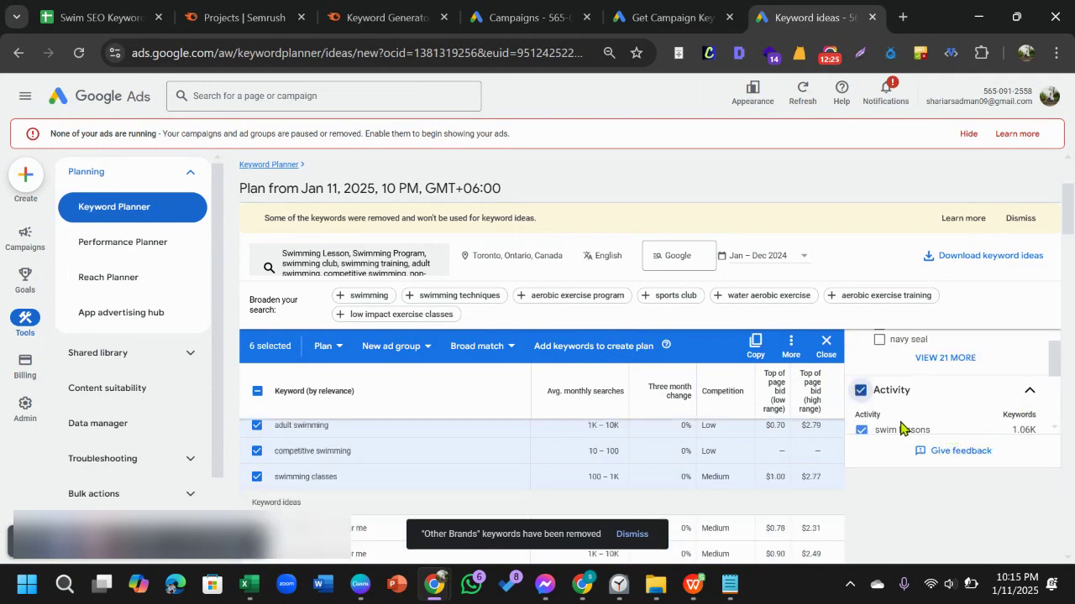
scroll(932, 426, "down", 1)
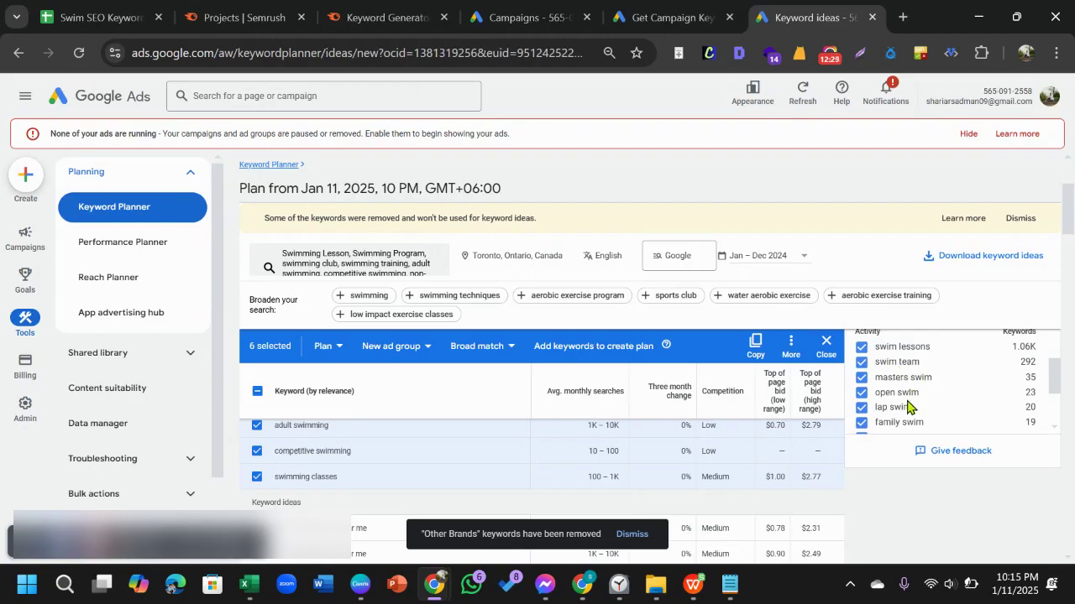
scroll(939, 418, "down", 1)
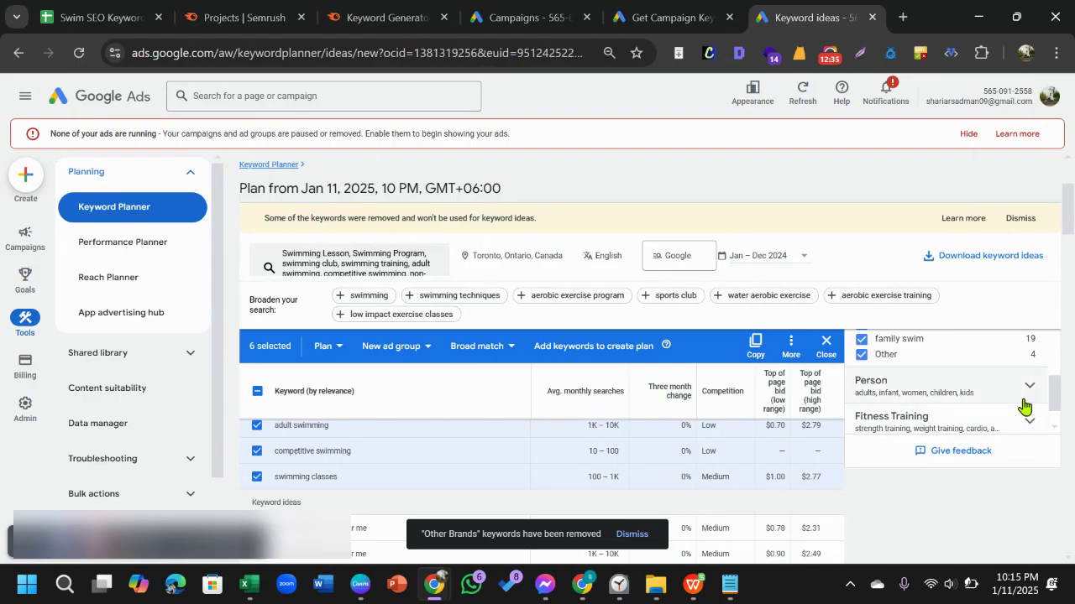
scroll(942, 383, "up", 1)
scroll(943, 388, "down", 1)
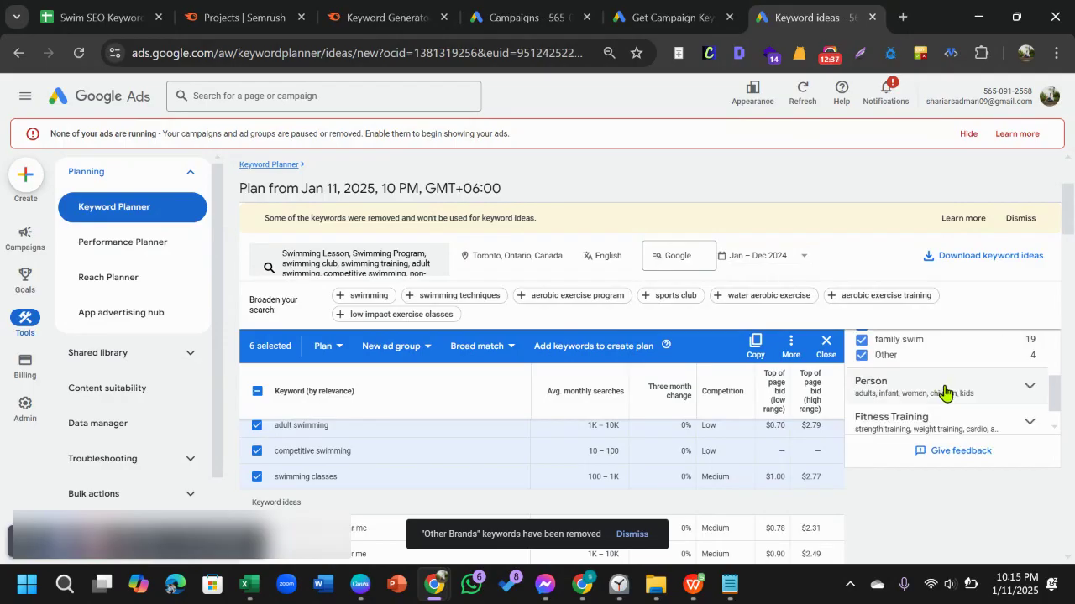
Expand the Person and Fitness Training refinements and review the keyword groups they contain.
left_click(1024, 391)
scroll(908, 398, "down", 1)
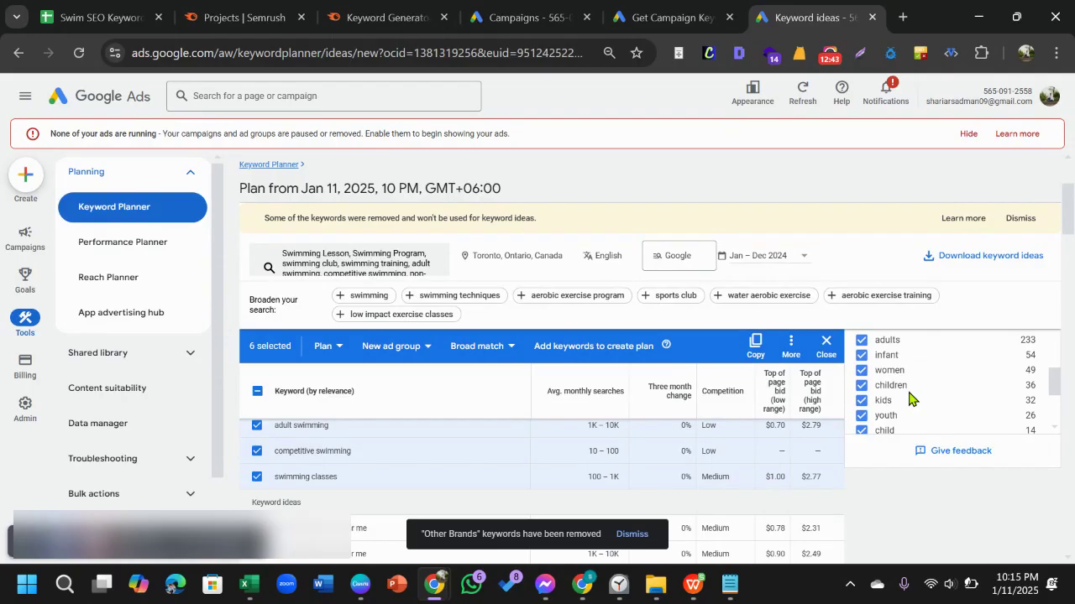
scroll(902, 403, "down", 2)
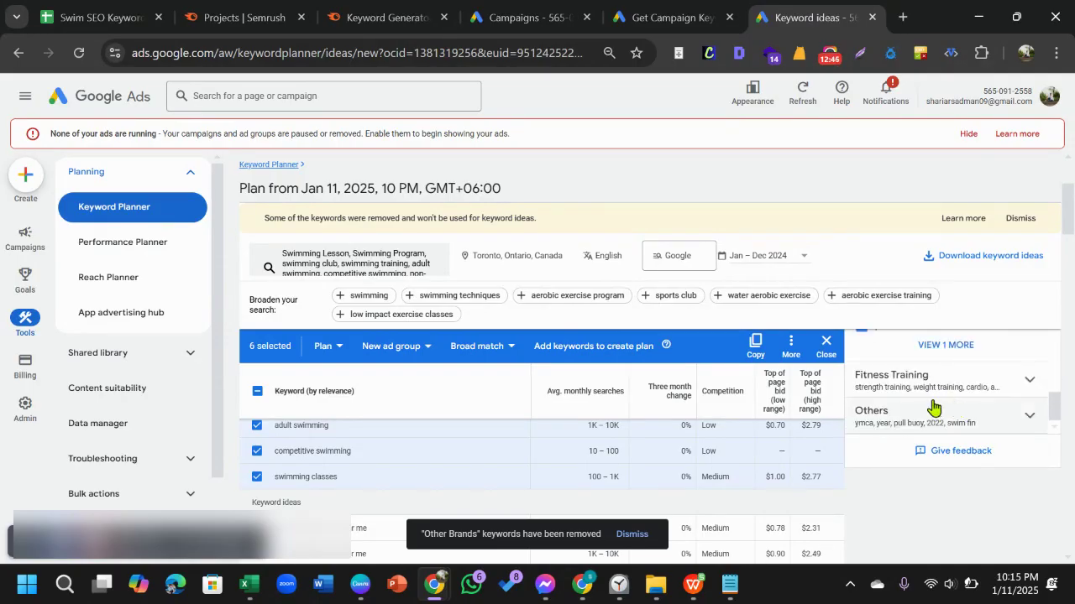
left_click(1029, 380)
scroll(984, 420, "down", 1)
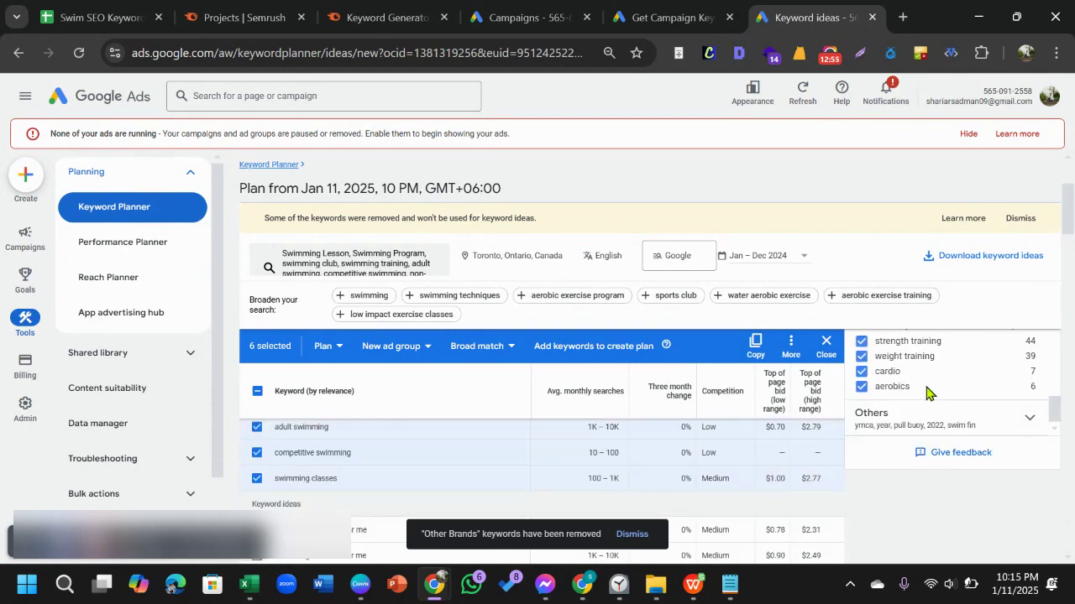
scroll(932, 393, "up", 2)
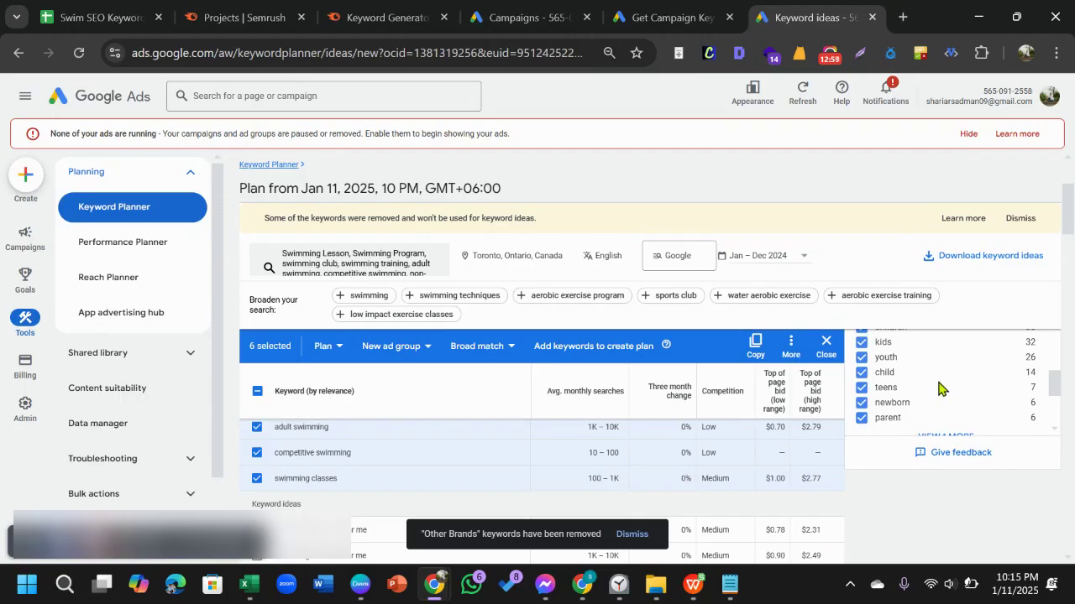
scroll(926, 404, "up", 3)
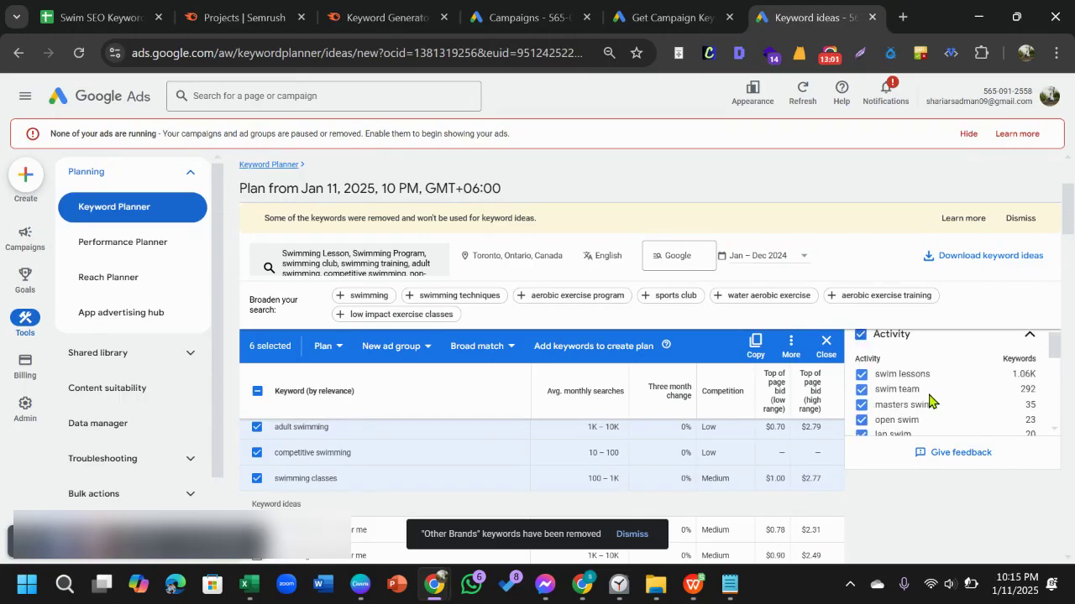
Collapse the Person, Fitness Training, Activity and Brand or Non-Brand refinements.
left_click(563, 425)
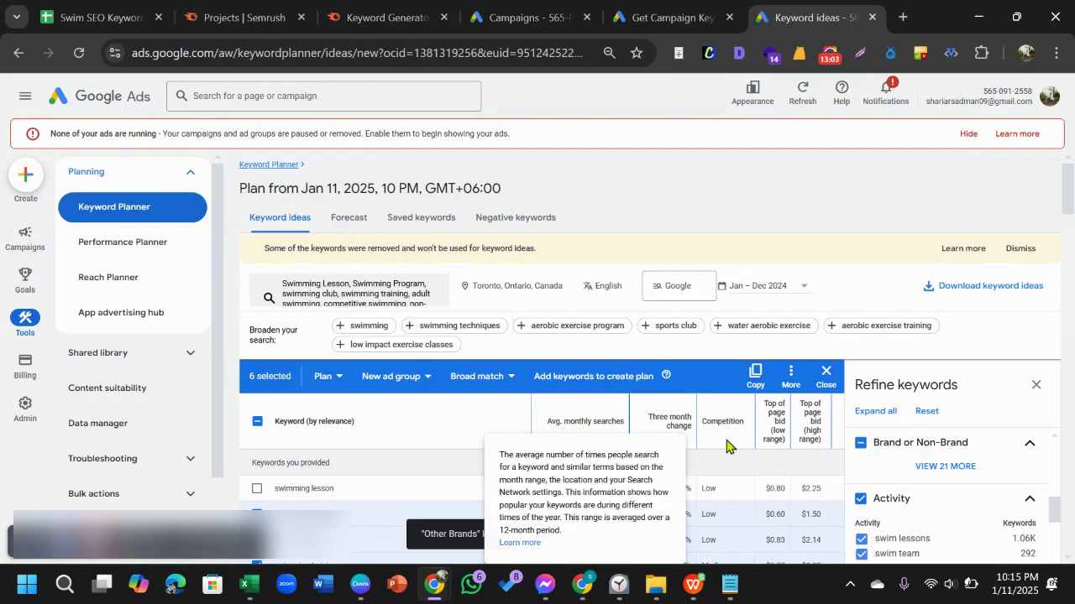
scroll(1028, 466, "down", 5)
scroll(1025, 469, "down", 8)
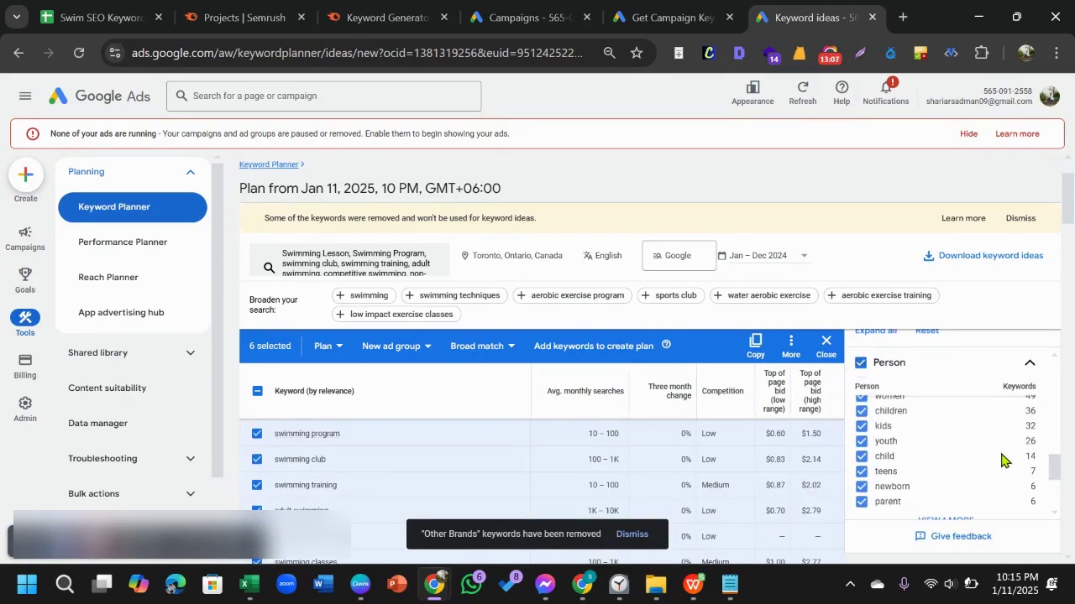
left_click(1029, 364)
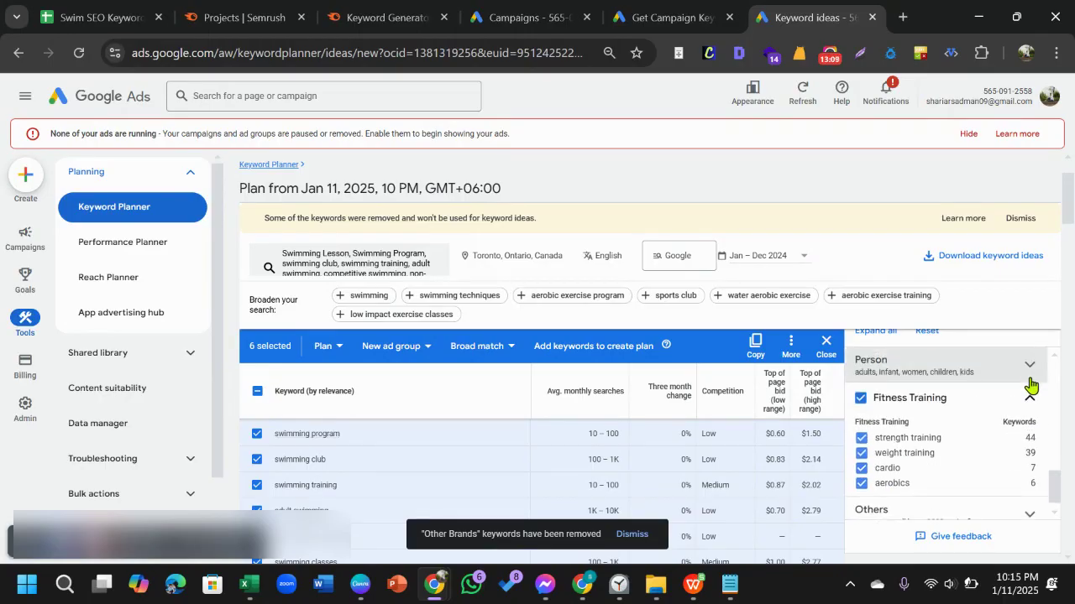
left_click(1030, 396)
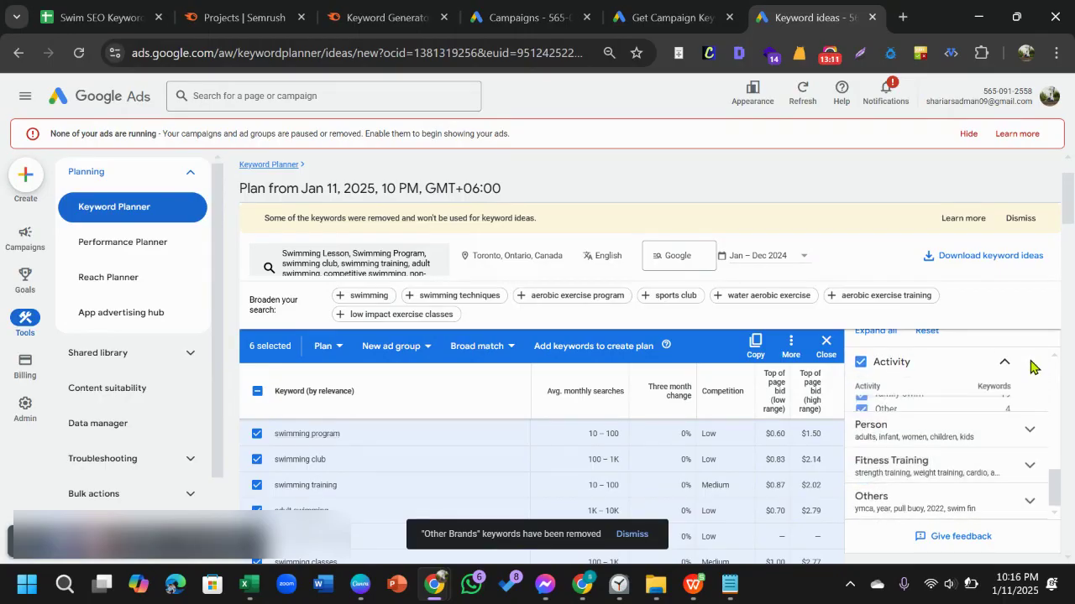
left_click(1030, 367)
scroll(906, 461, "up", 2)
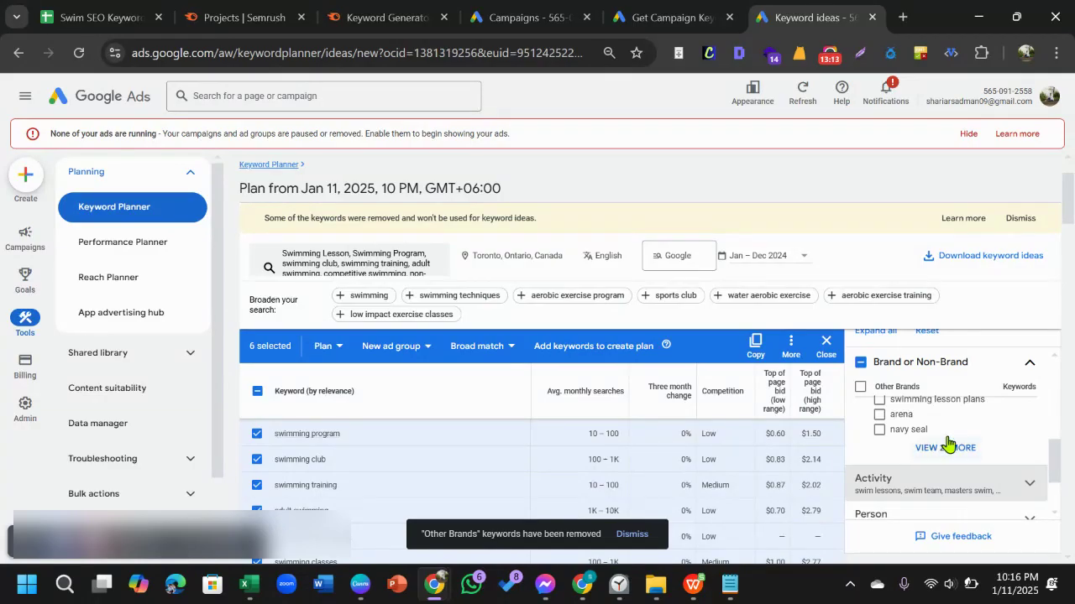
left_click(1027, 363)
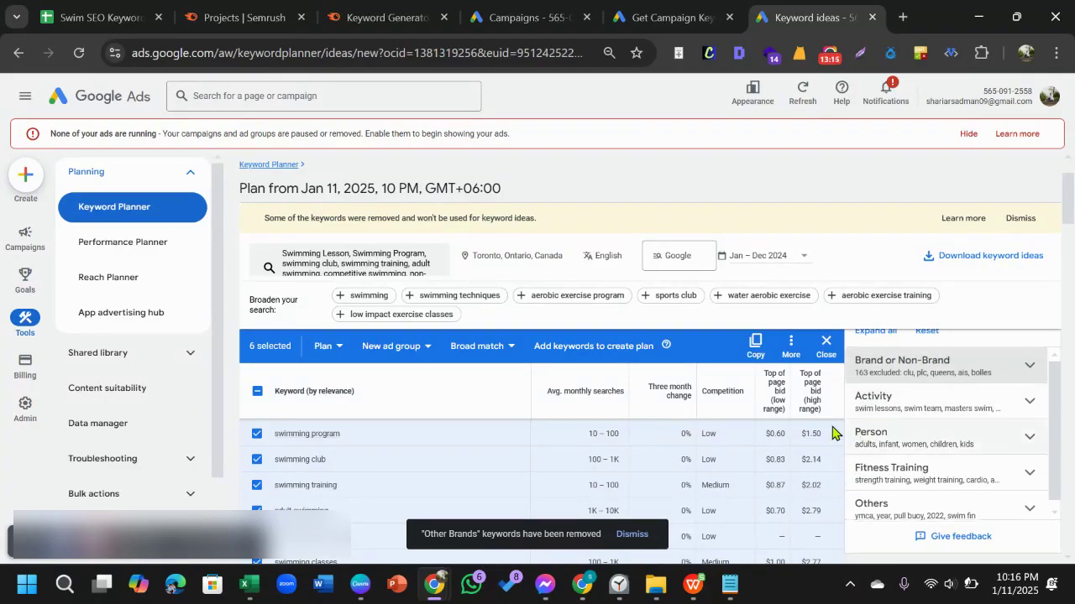
Examine the refined keyword ideas with their average monthly searches, competition and bid ranges.
scroll(971, 428, "up", 1)
scroll(971, 428, "down", 3)
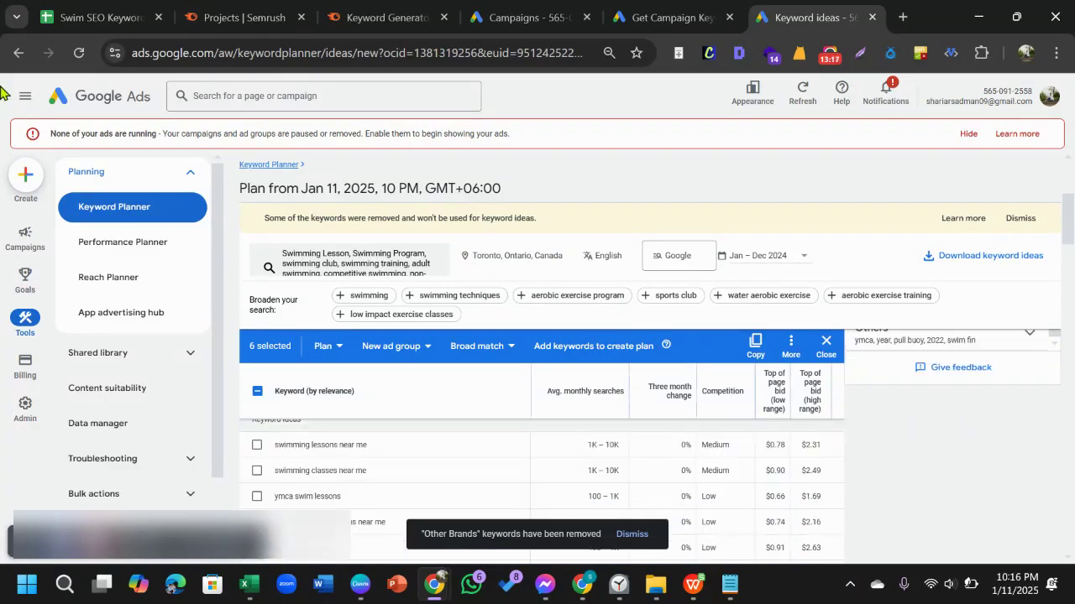
scroll(398, 441, "up", 1)
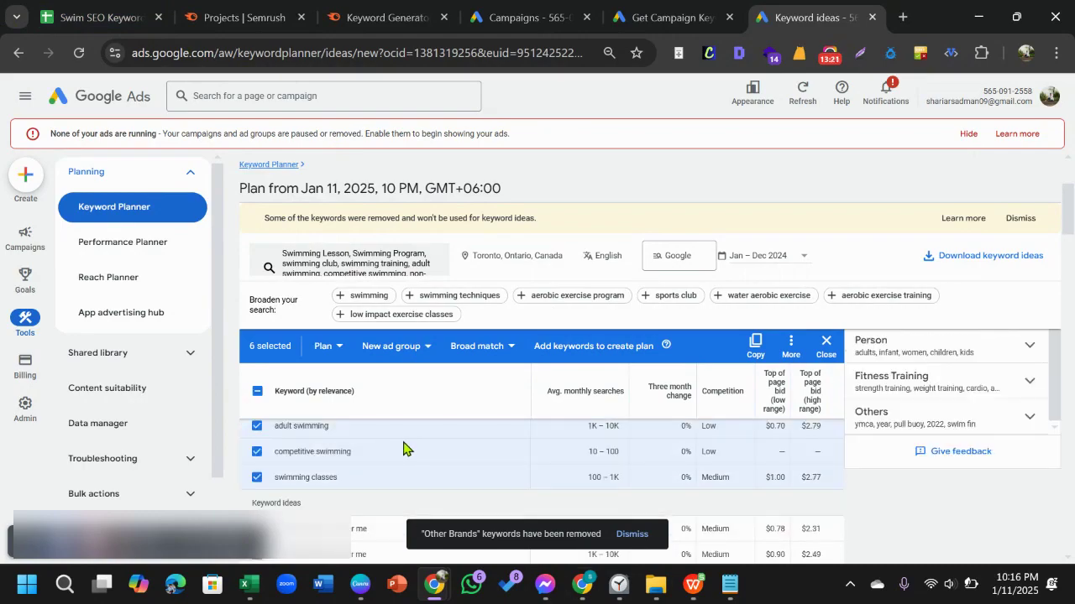
scroll(405, 450, "down", 1)
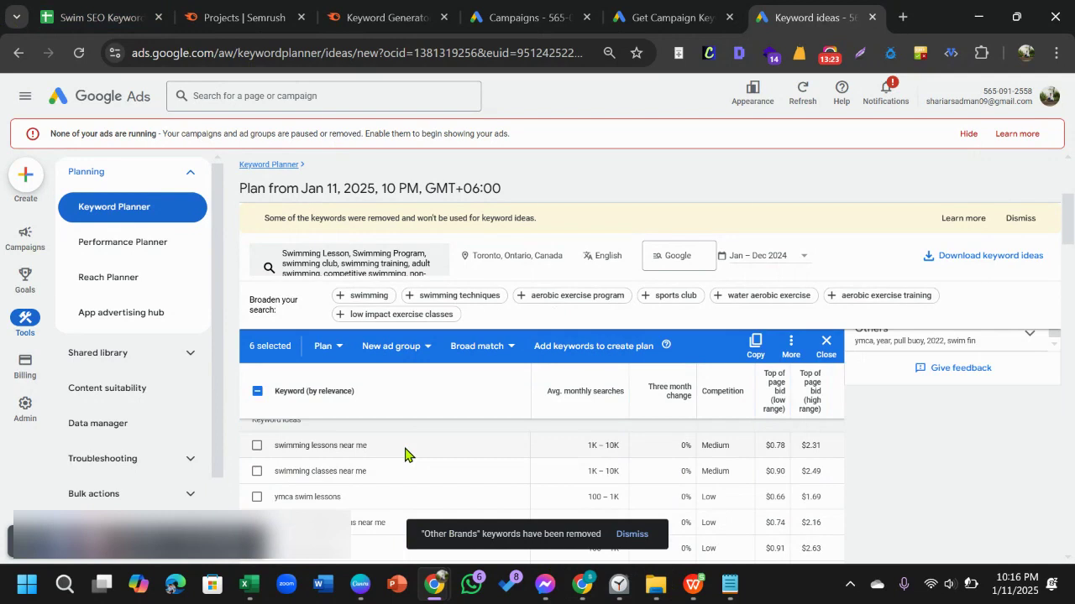
scroll(340, 460, "down", 5)
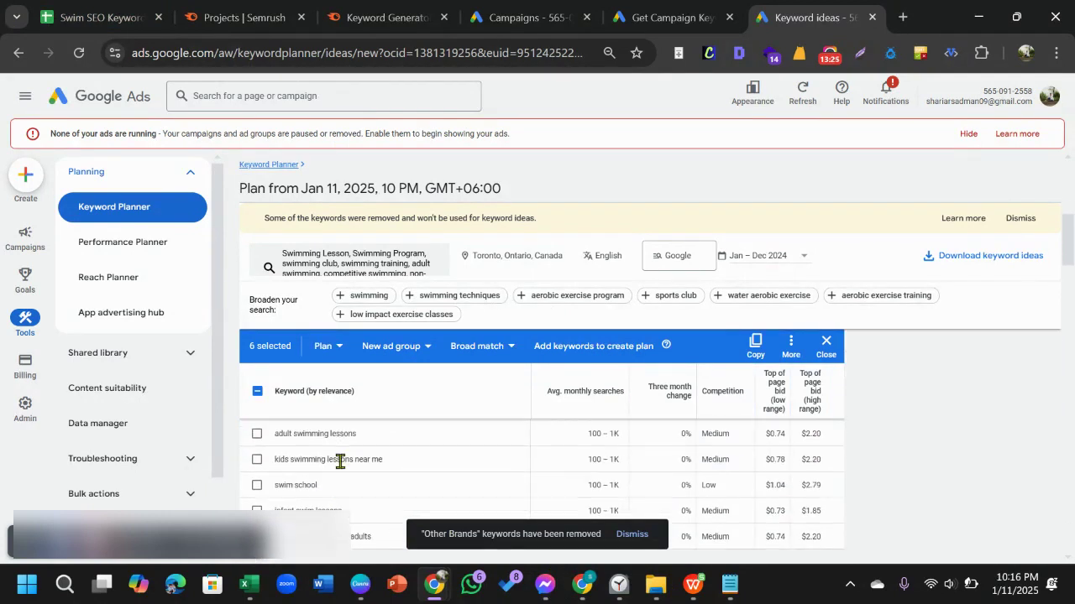
scroll(336, 468, "down", 5)
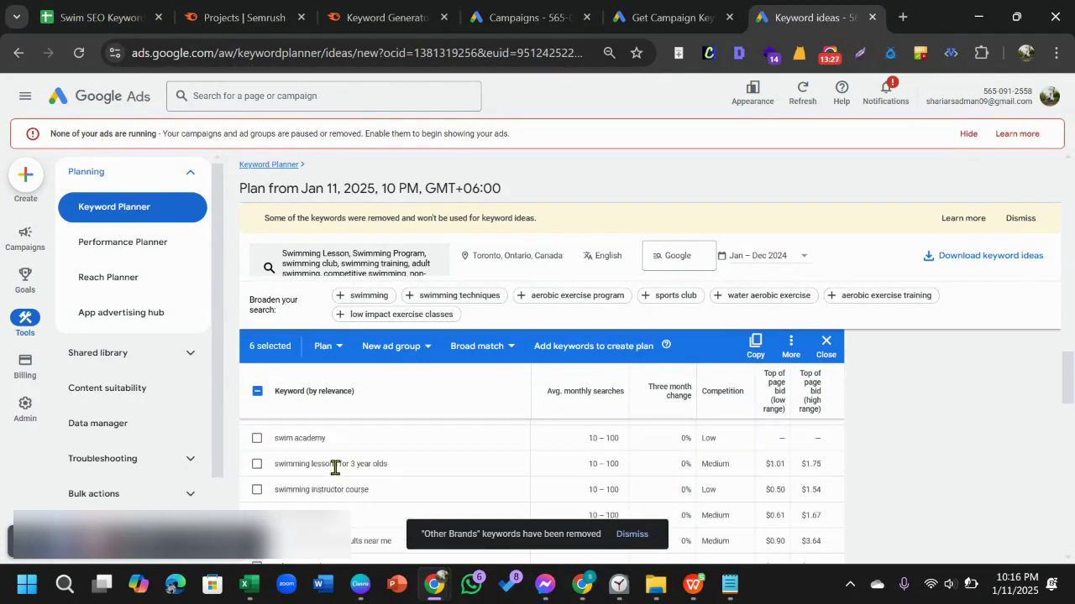
scroll(334, 474, "up", 3)
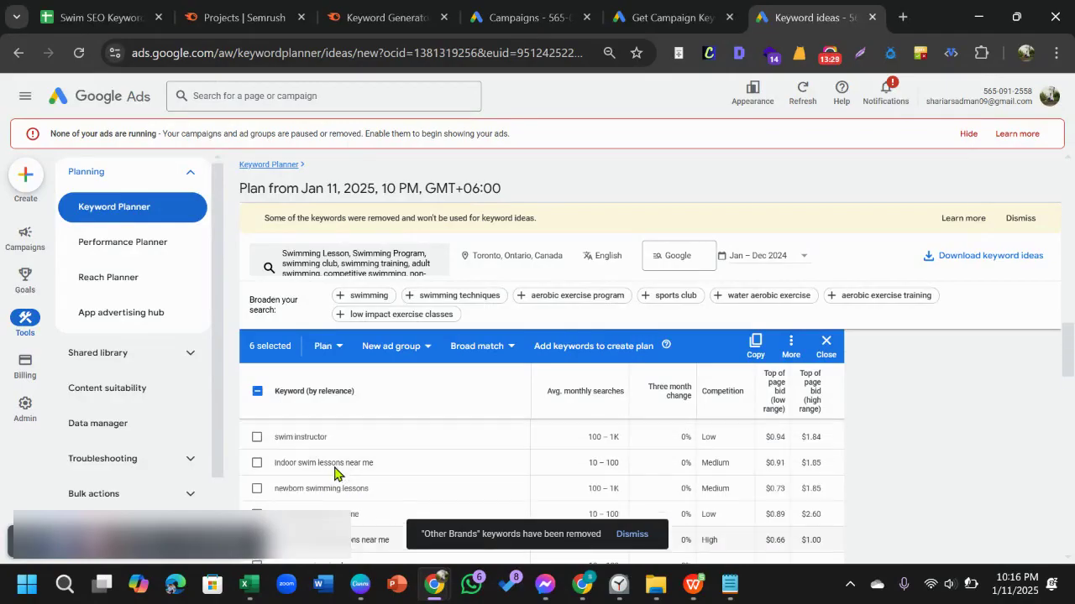
scroll(340, 472, "up", 8)
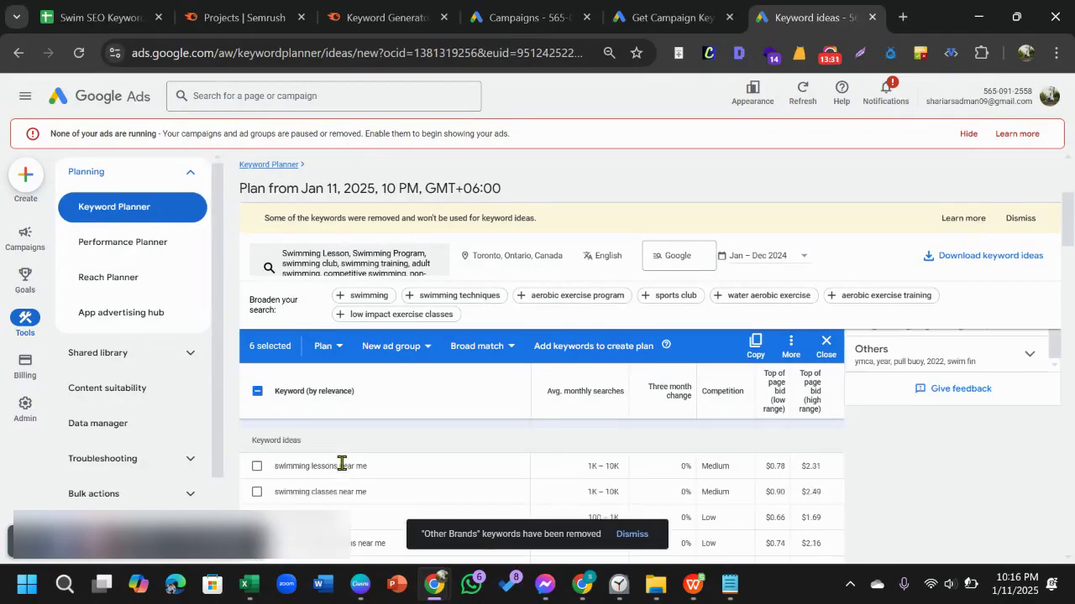
scroll(341, 470, "down", 5)
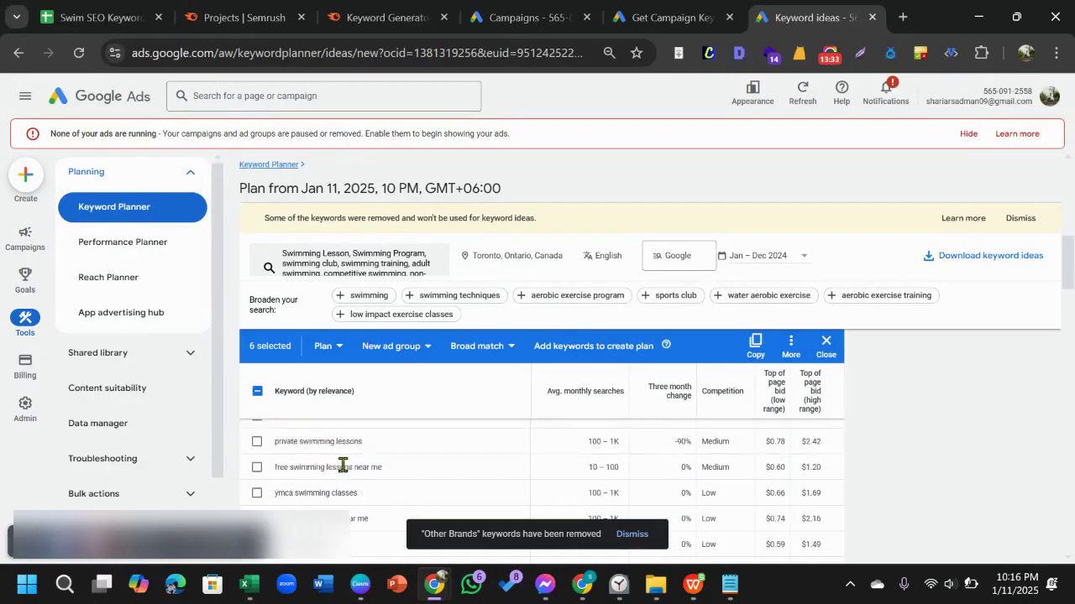
scroll(342, 472, "up", 5)
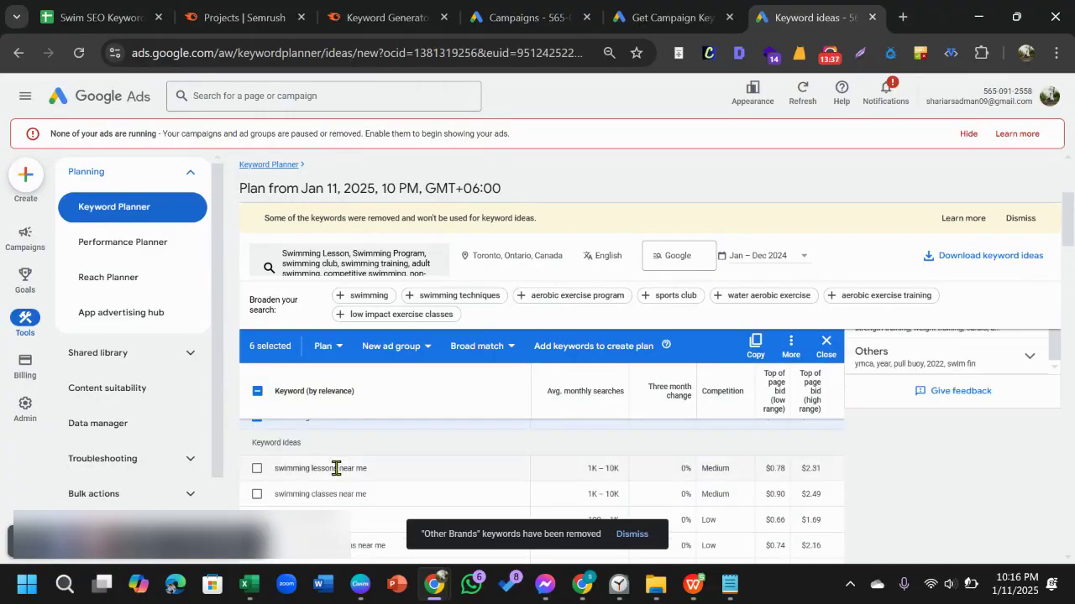
Select the first six keyword ideas, from swimming lessons near me down to the row just below swim school near me.
left_click(257, 469)
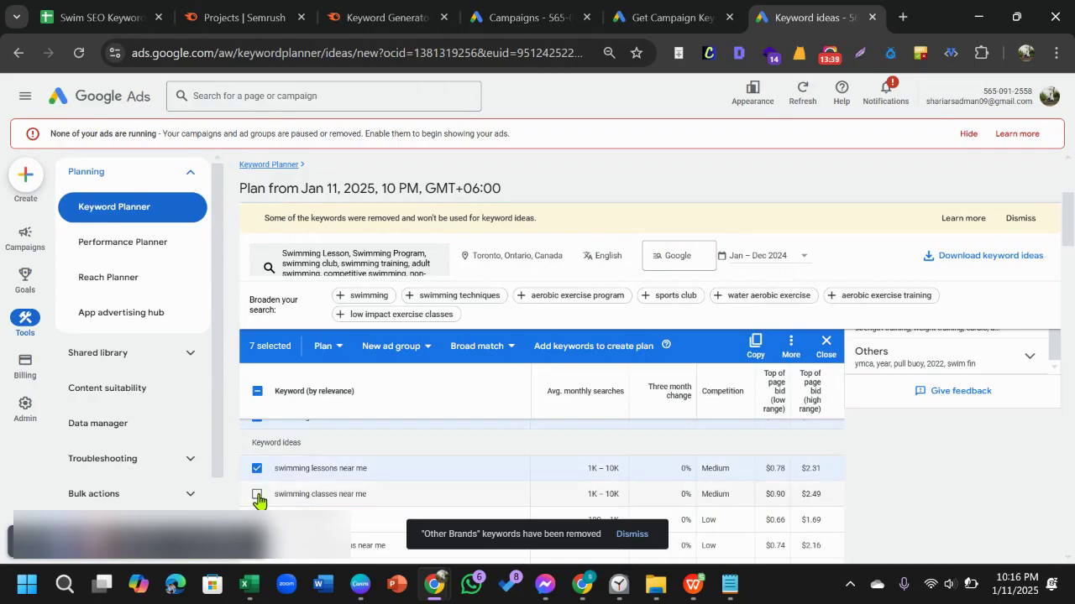
left_click(257, 494)
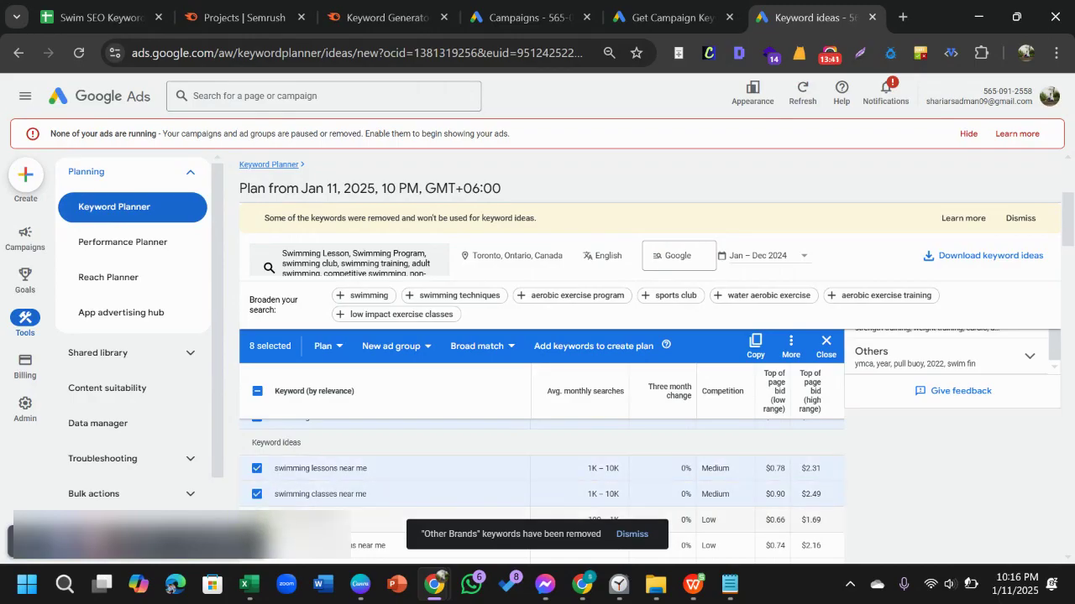
scroll(377, 455, "down", 2)
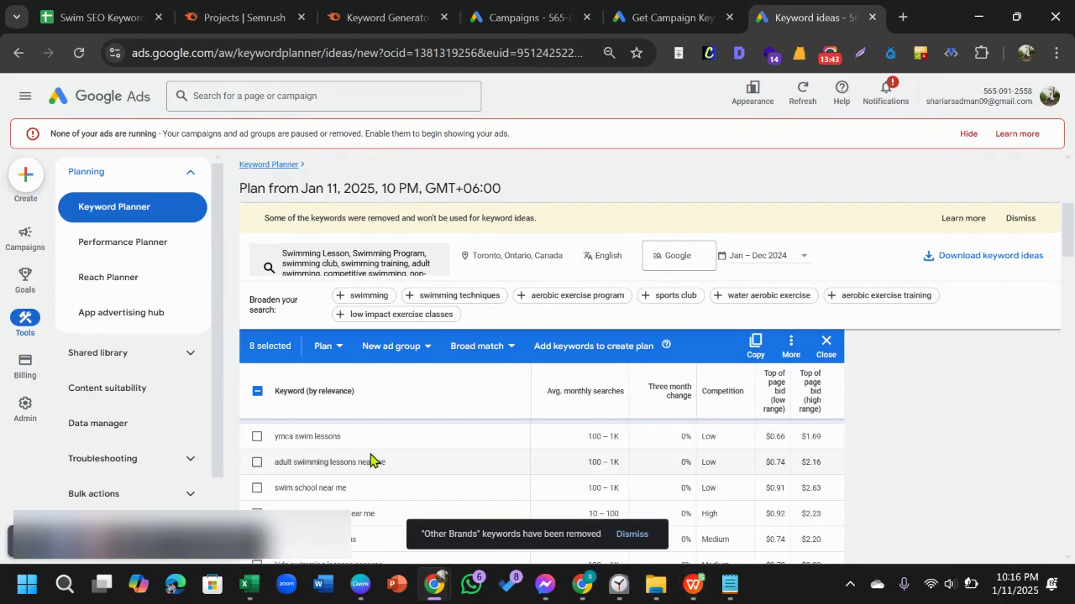
left_click(257, 437)
left_click(257, 462)
left_click(257, 488)
left_click(257, 513)
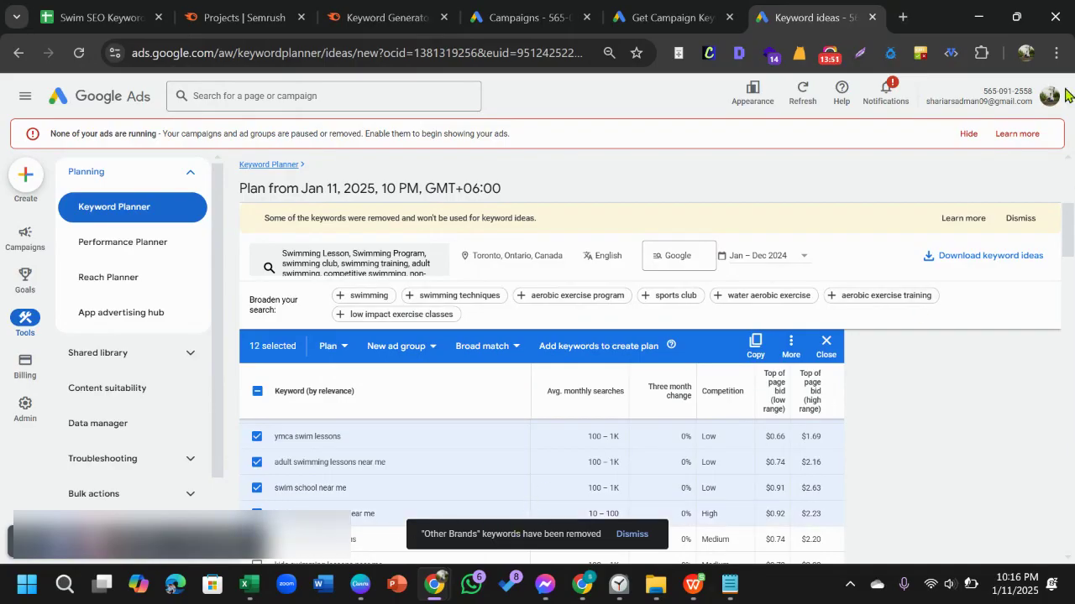
Enlarge the browser's page zoom from its reduced level back to the default size.
left_click(1056, 53)
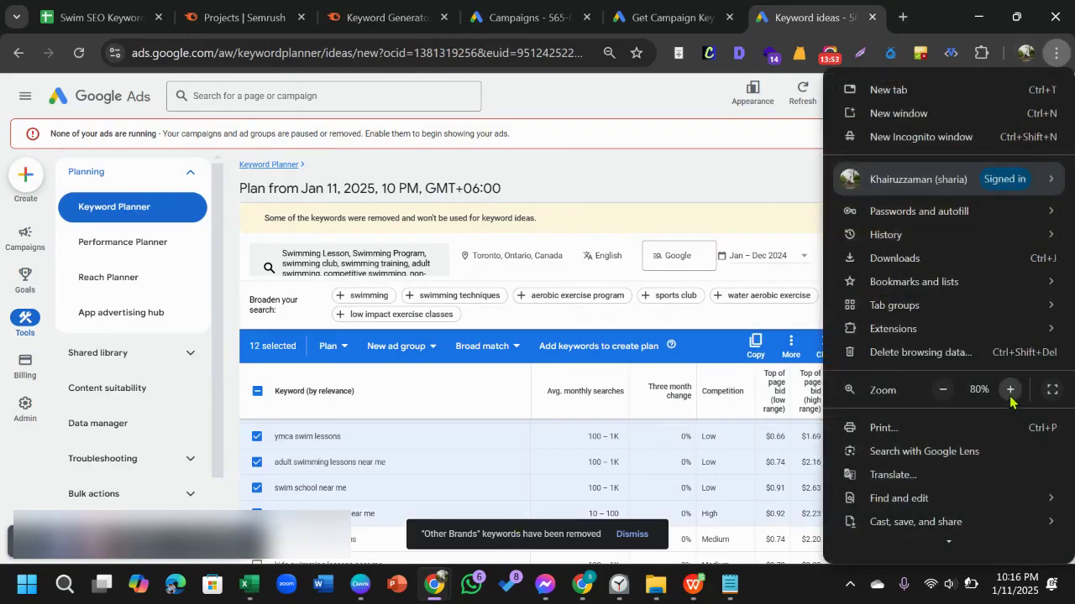
left_click(1010, 398)
left_click(1010, 397)
left_click(462, 489)
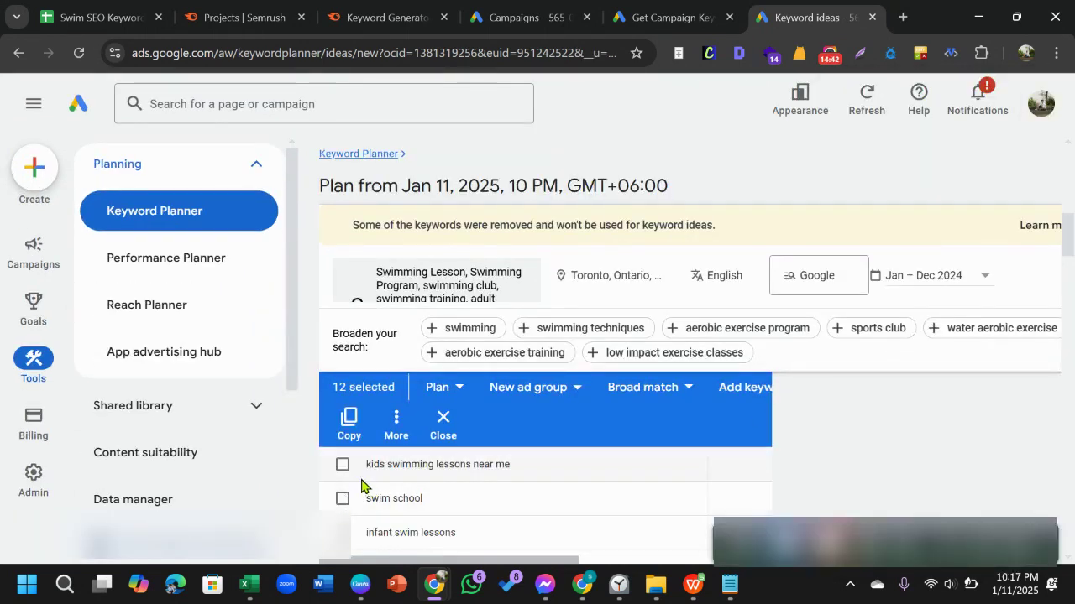
Select kids swimming lessons near me, swim school, infant swim lessons, swimming classes for adults and infant swim lessons near me.
left_click(342, 464)
left_click(342, 498)
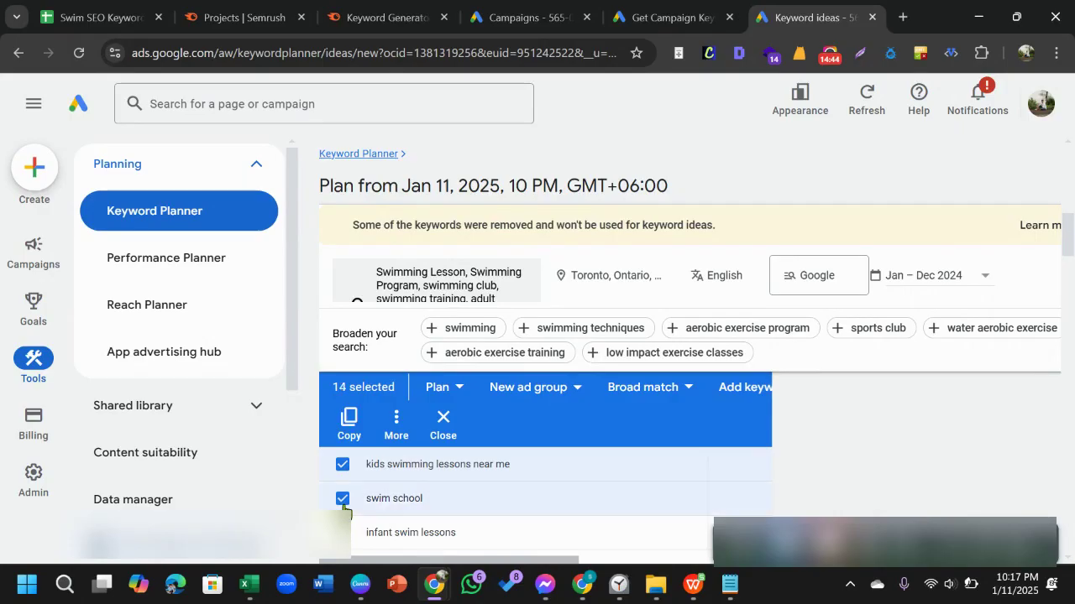
left_click(343, 532)
scroll(425, 520, "down", 1)
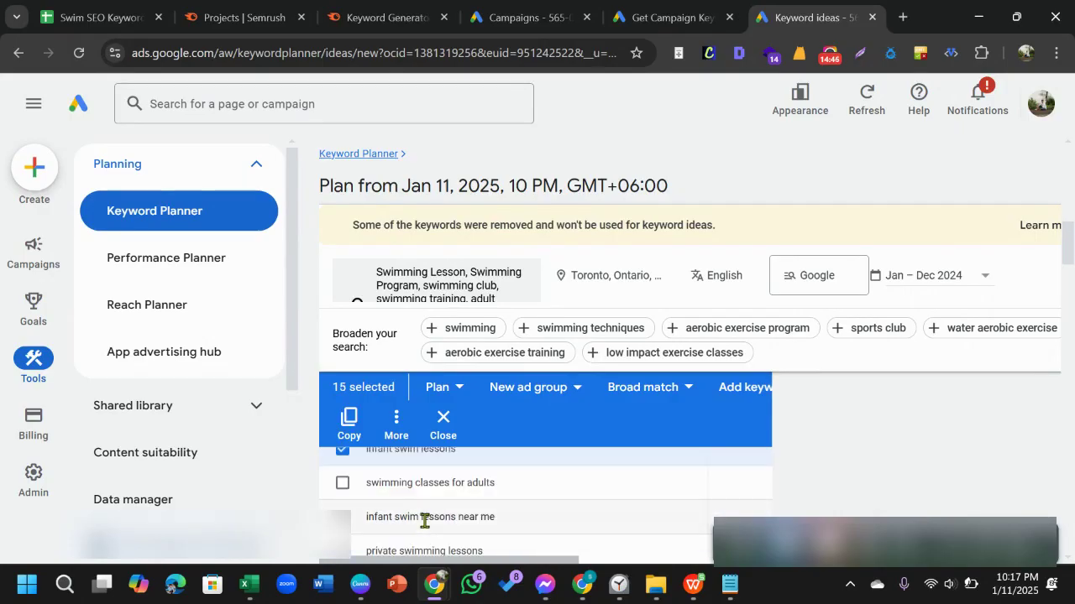
left_click(342, 485)
left_click(342, 517)
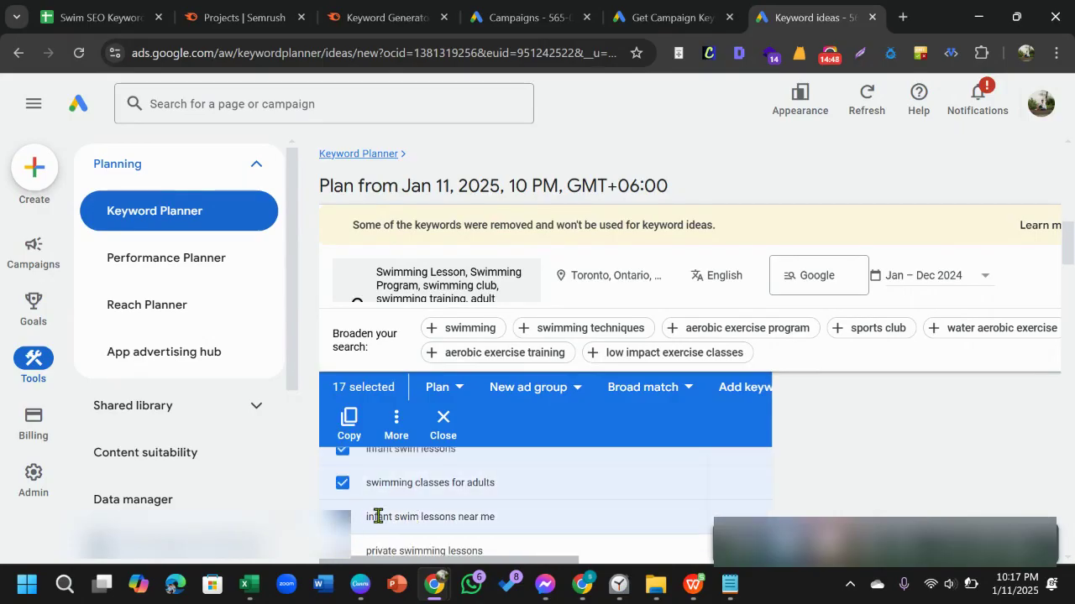
Add free swimming lessons near me, private swimming lessons, ymca swimming classes, ymca swimming and adult swim classes near me to the selection.
scroll(374, 517, "down", 2)
left_click(343, 502)
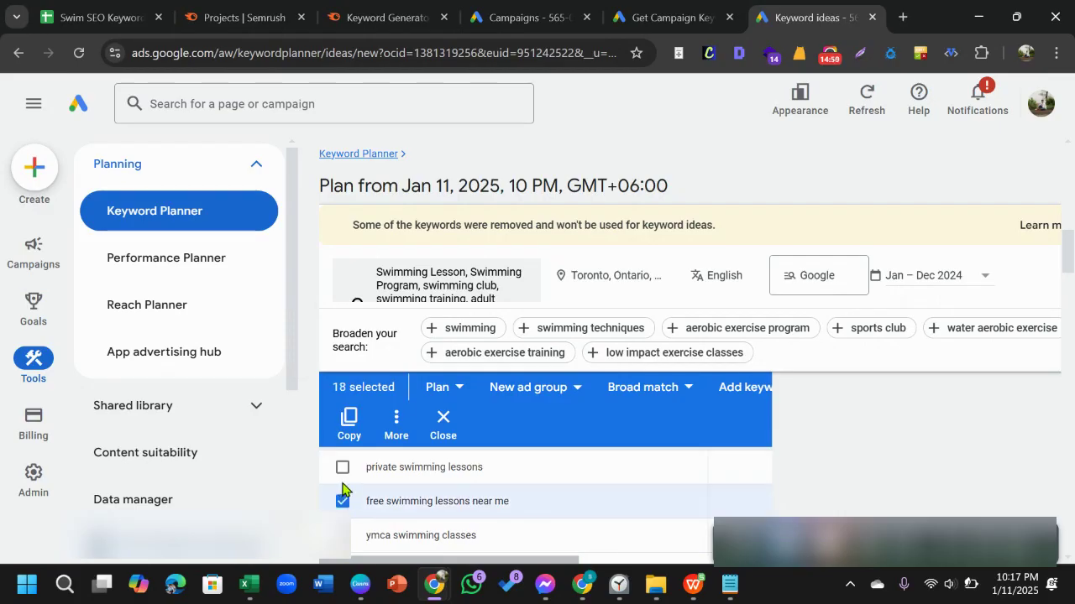
left_click(342, 467)
left_click(344, 537)
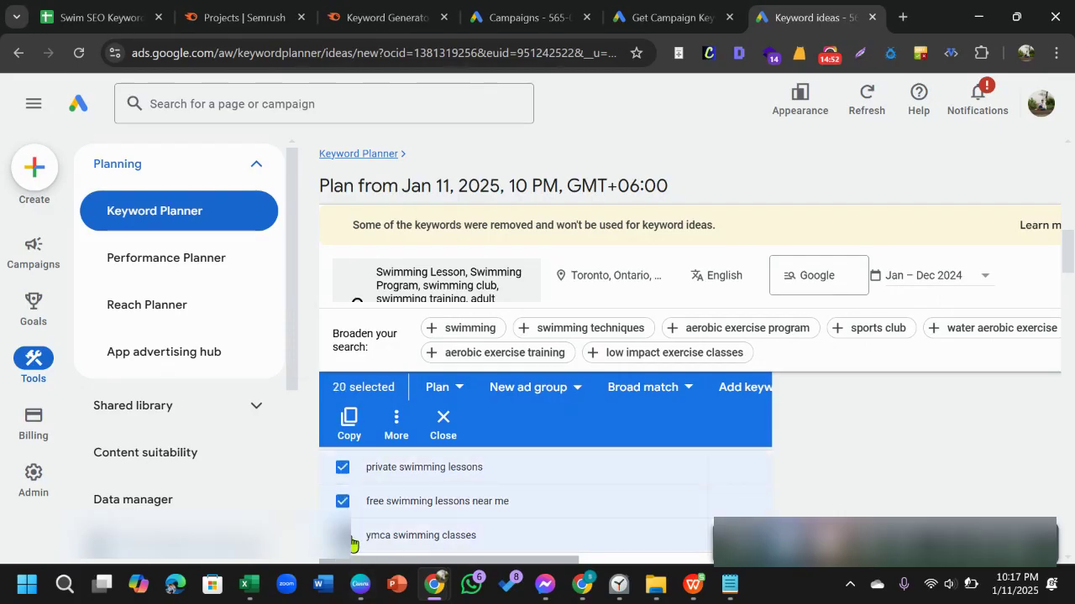
scroll(353, 537, "down", 1)
left_click(352, 527)
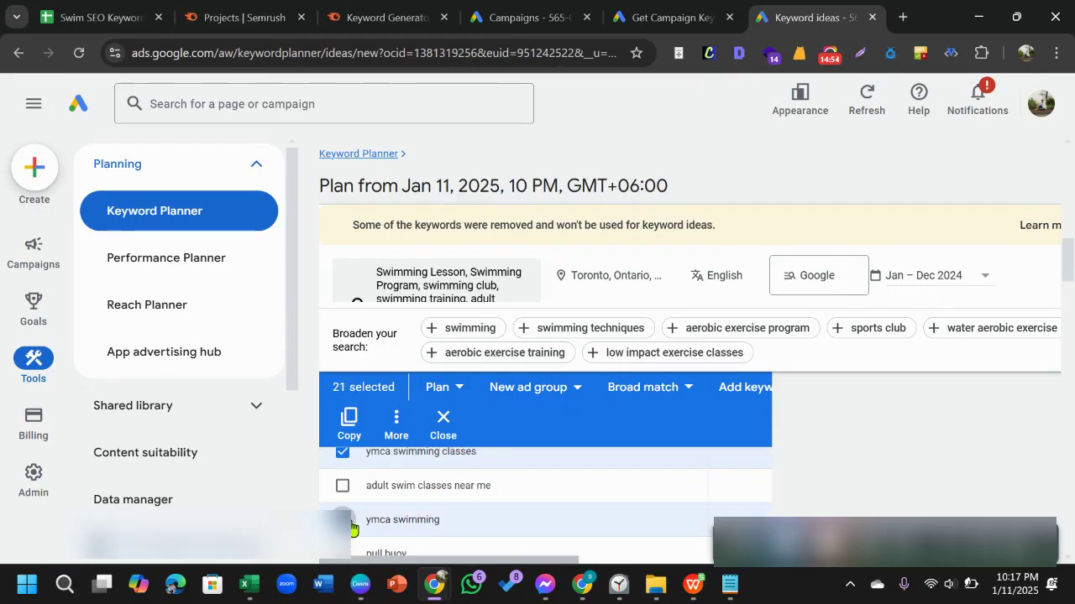
left_click(343, 491)
Look through the remaining keyword ideas on the page and the keywords already collected in the Swim SEO Keyword Research spreadsheet.
scroll(408, 516, "down", 4)
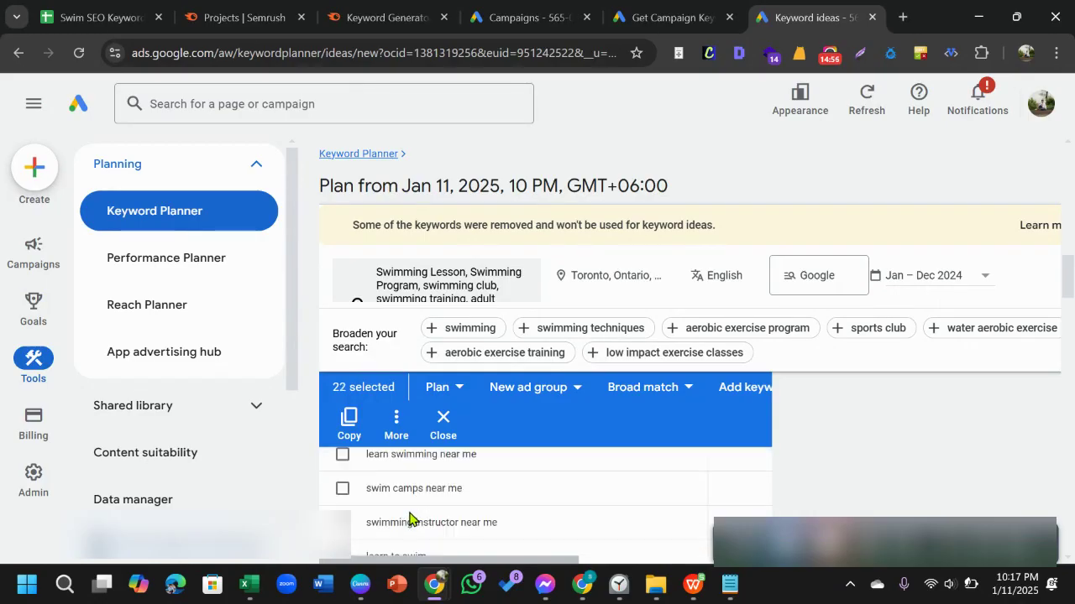
scroll(409, 518, "down", 5)
scroll(407, 511, "up", 2)
scroll(406, 510, "down", 3)
scroll(407, 512, "up", 2)
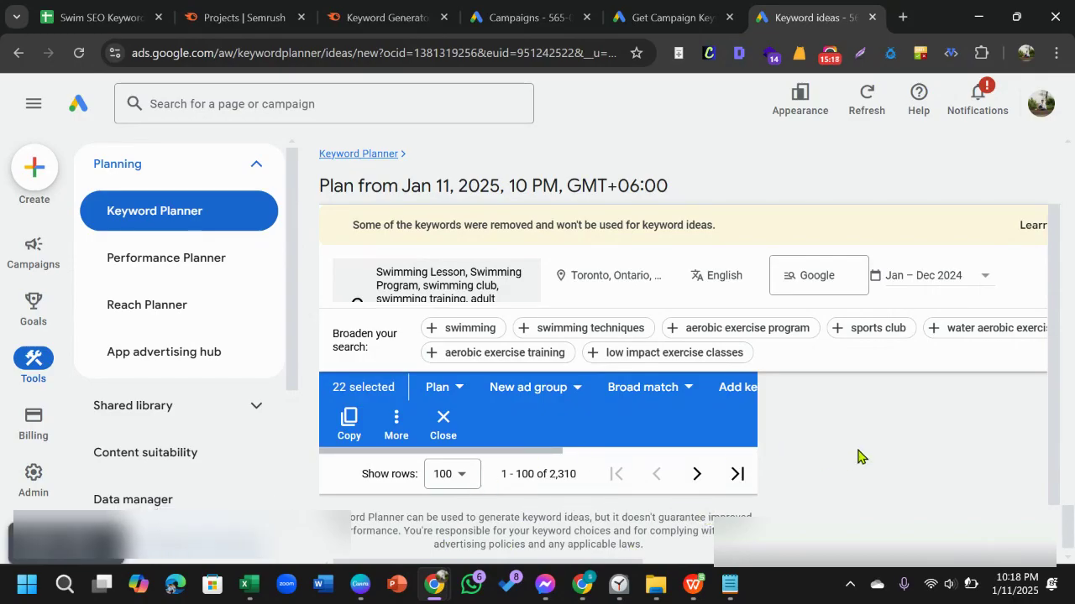
left_click(144, 18)
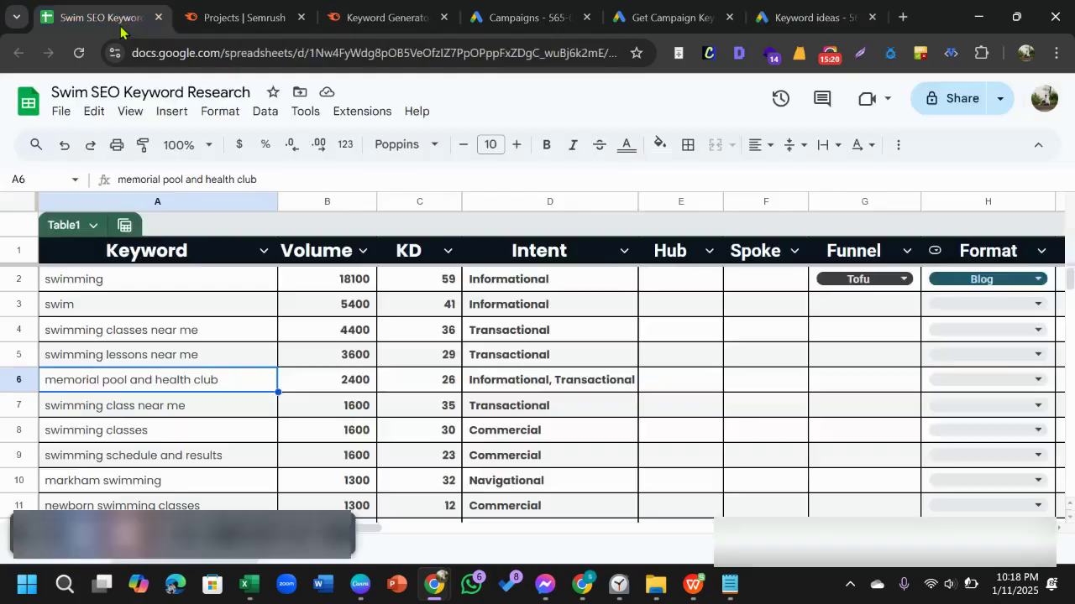
scroll(470, 482, "down", 20)
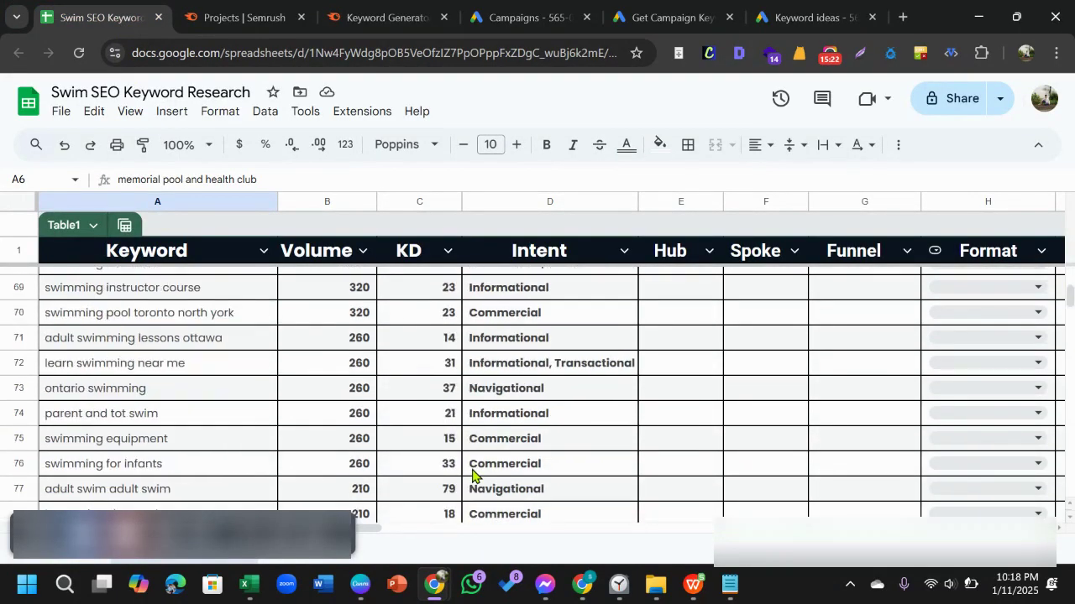
scroll(467, 476, "down", 20)
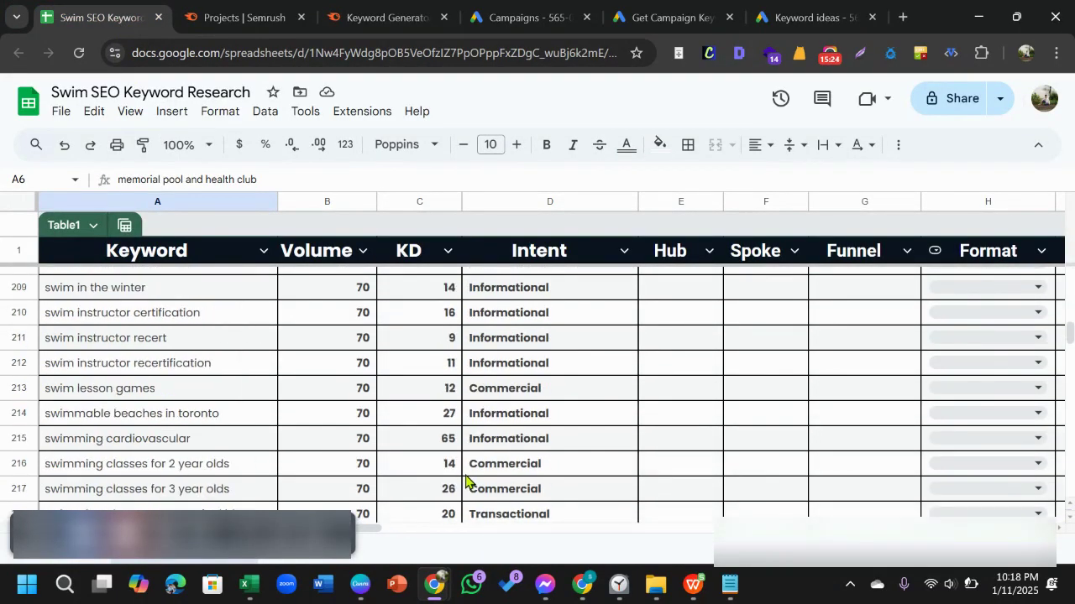
scroll(447, 479, "down", 1)
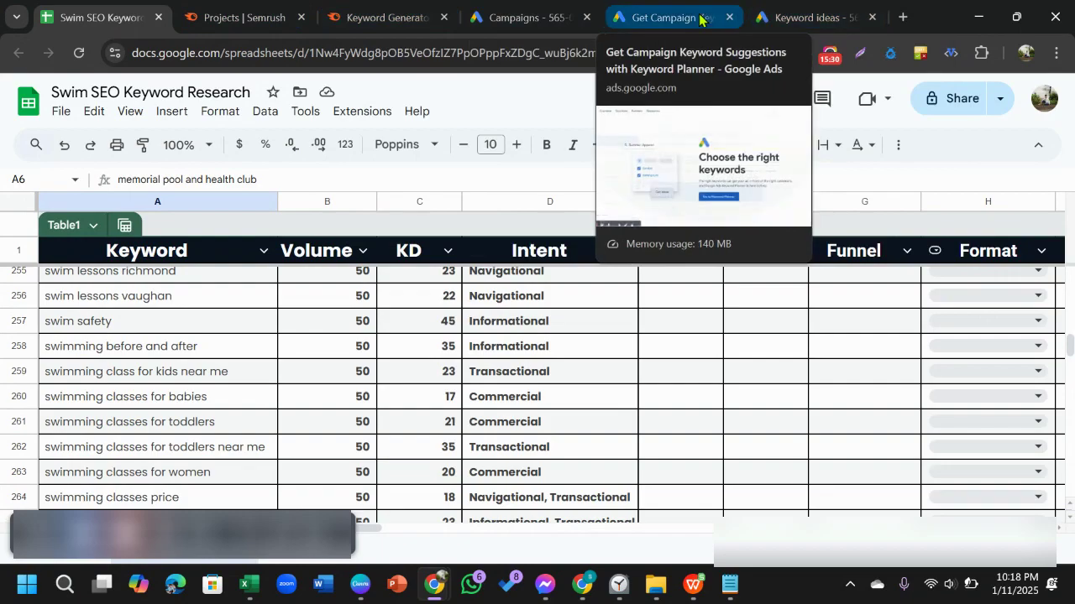
Return to the Keyword Planner ideas, select all 100 keywords on the page and copy them to the clipboard.
left_click(781, 25)
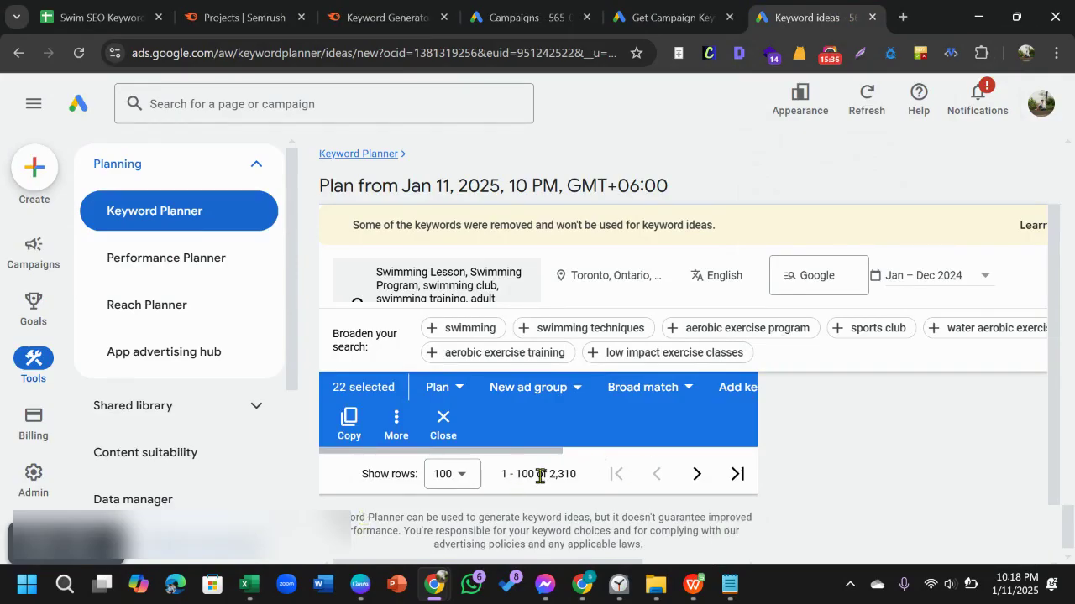
scroll(540, 475, "up", 3)
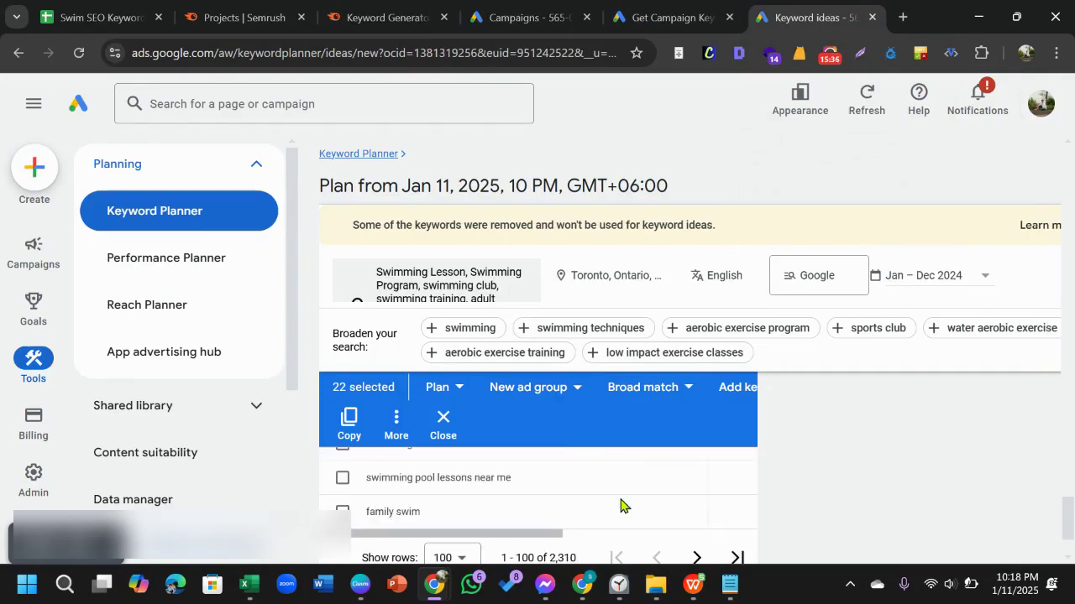
left_click(396, 421)
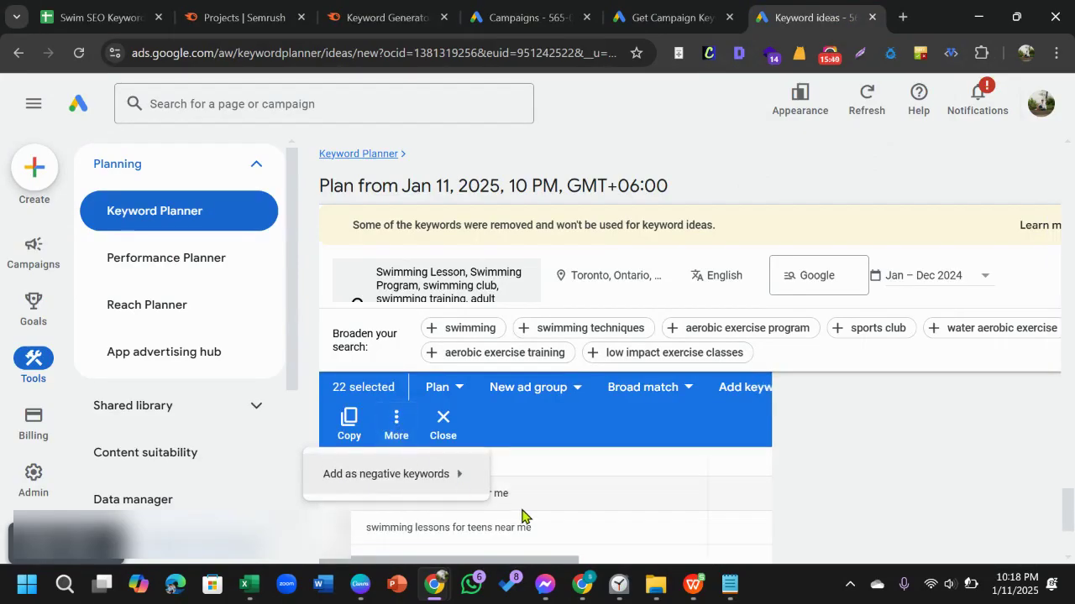
scroll(579, 533, "up", 5)
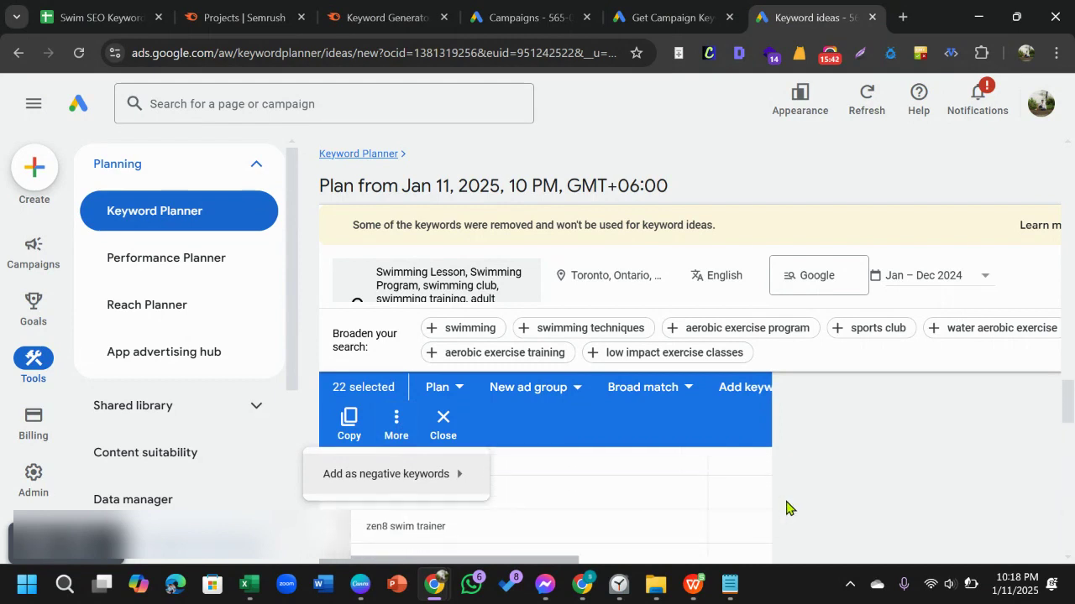
scroll(475, 514, "up", 8)
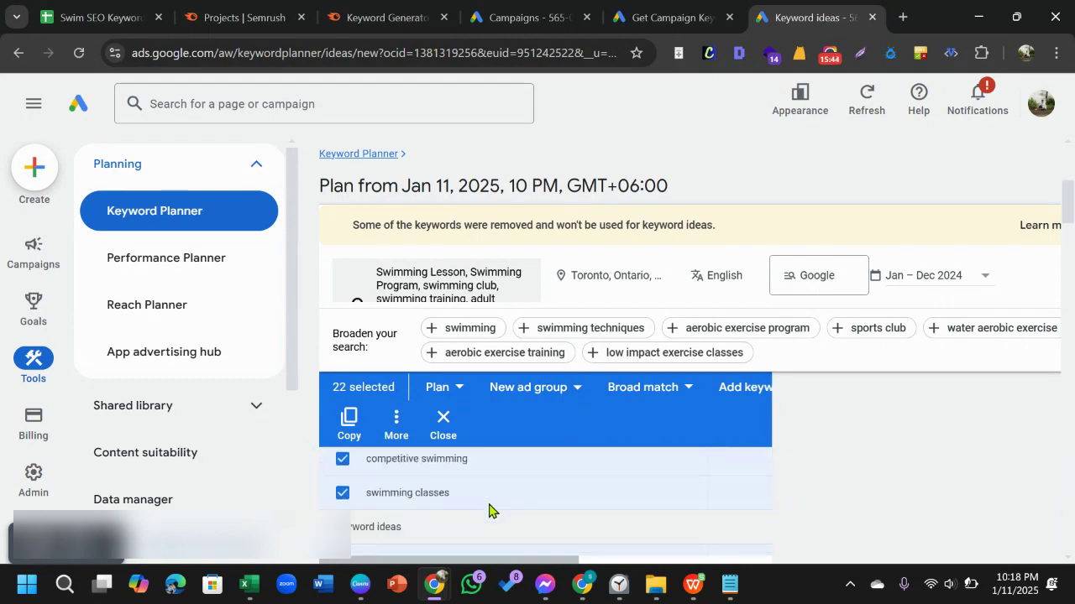
scroll(491, 510, "up", 6)
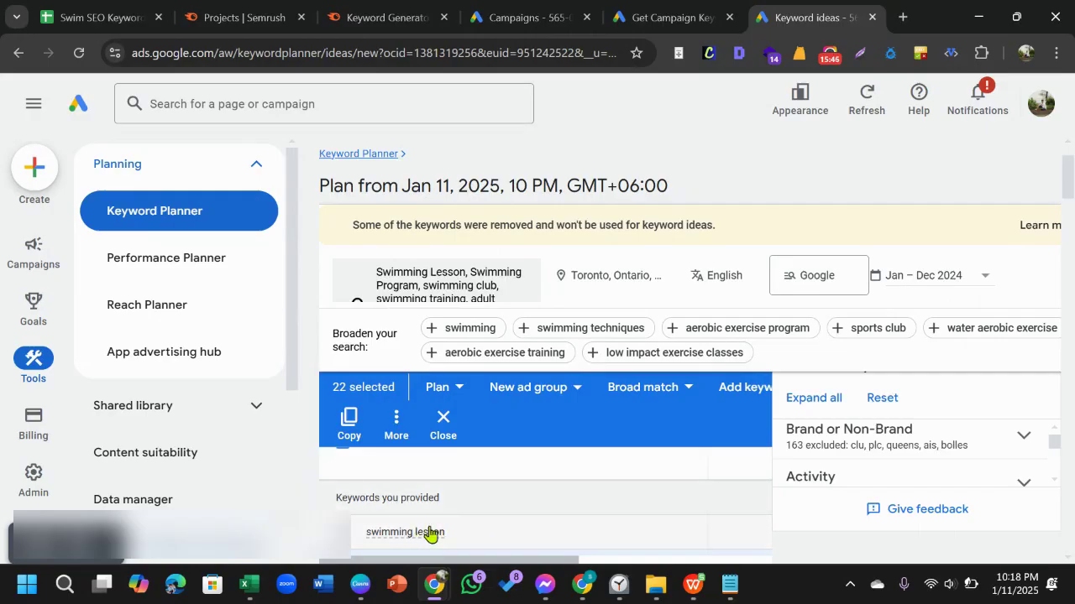
scroll(437, 530, "up", 2)
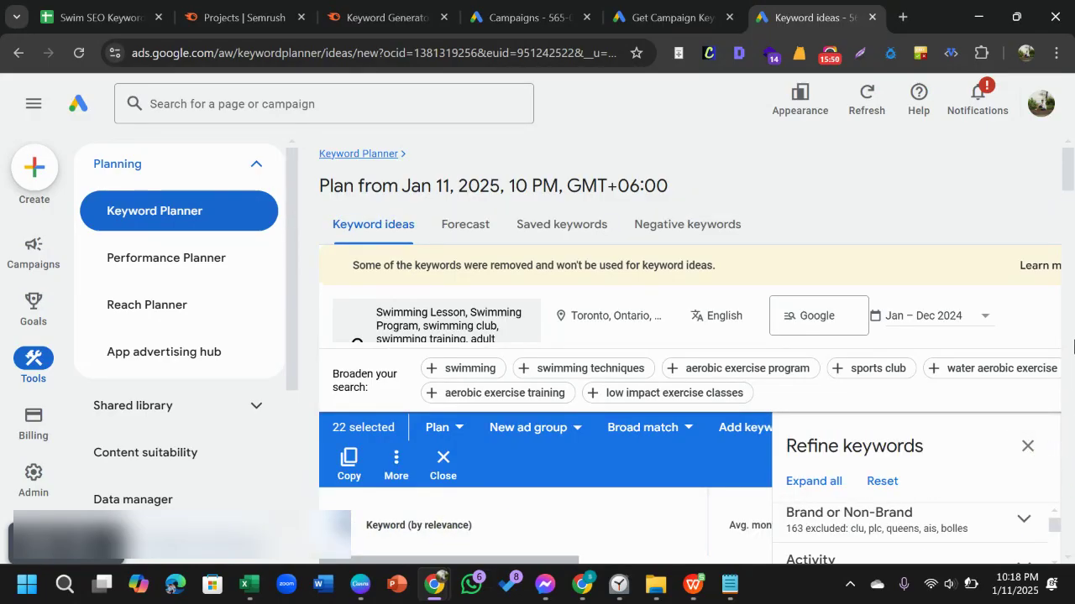
scroll(965, 277, "down", 1)
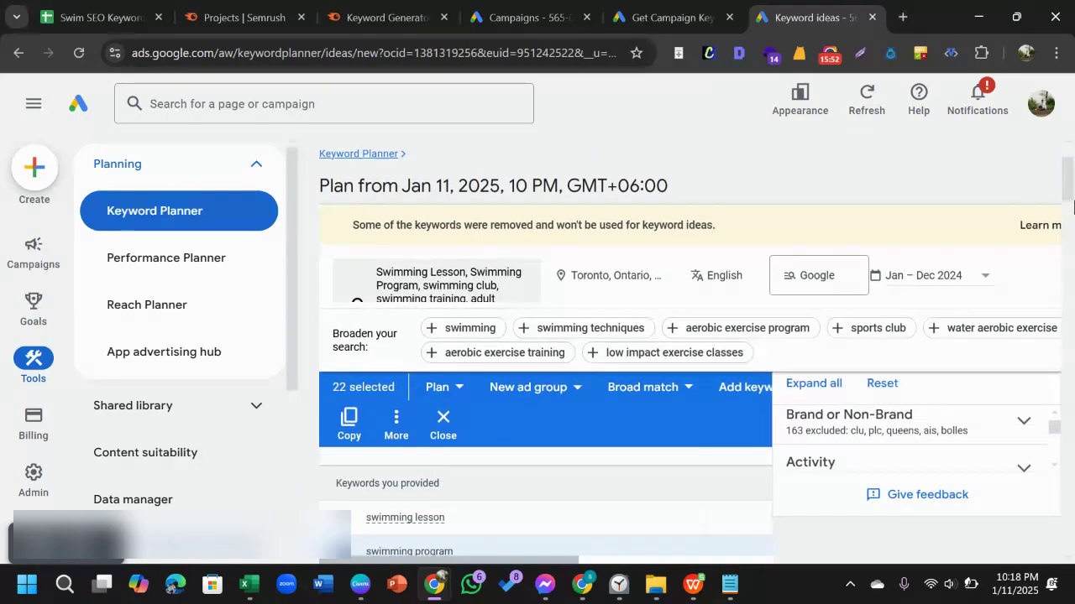
scroll(487, 513, "up", 1)
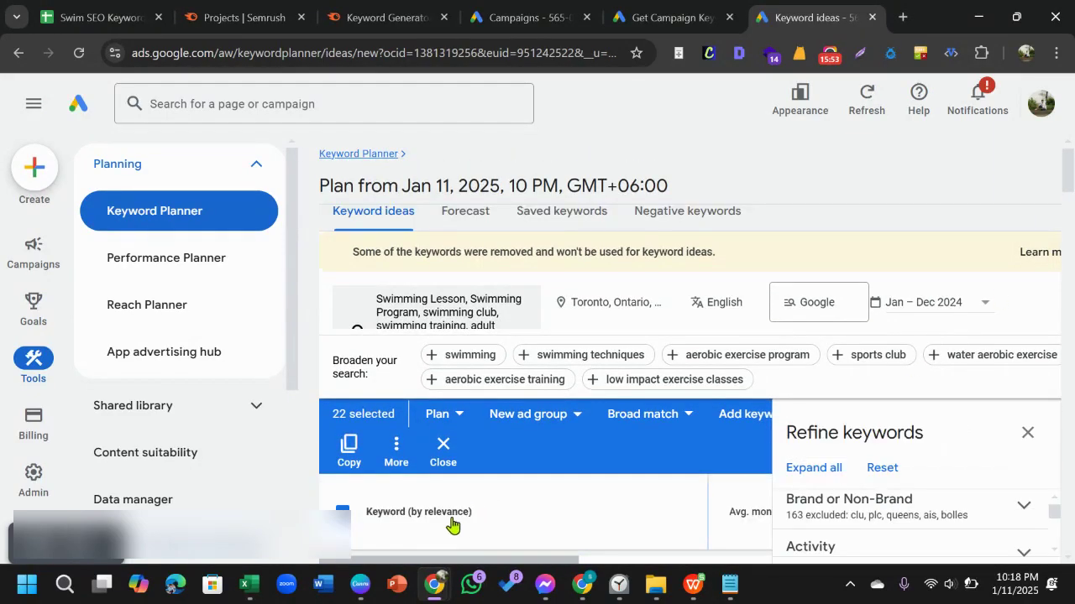
left_click(342, 509)
scroll(537, 520, "down", 10)
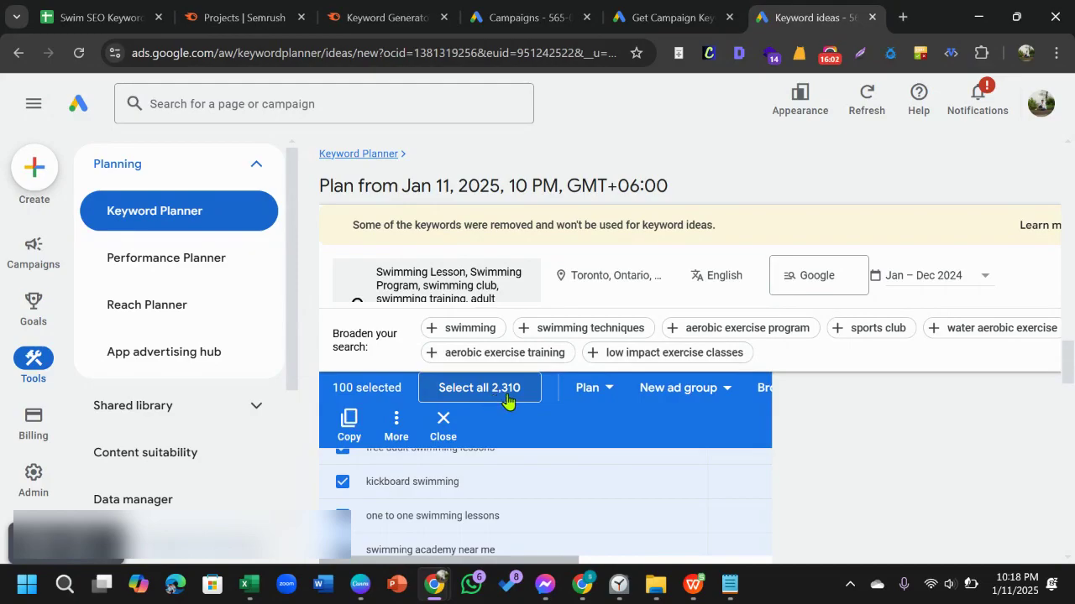
left_click(343, 428)
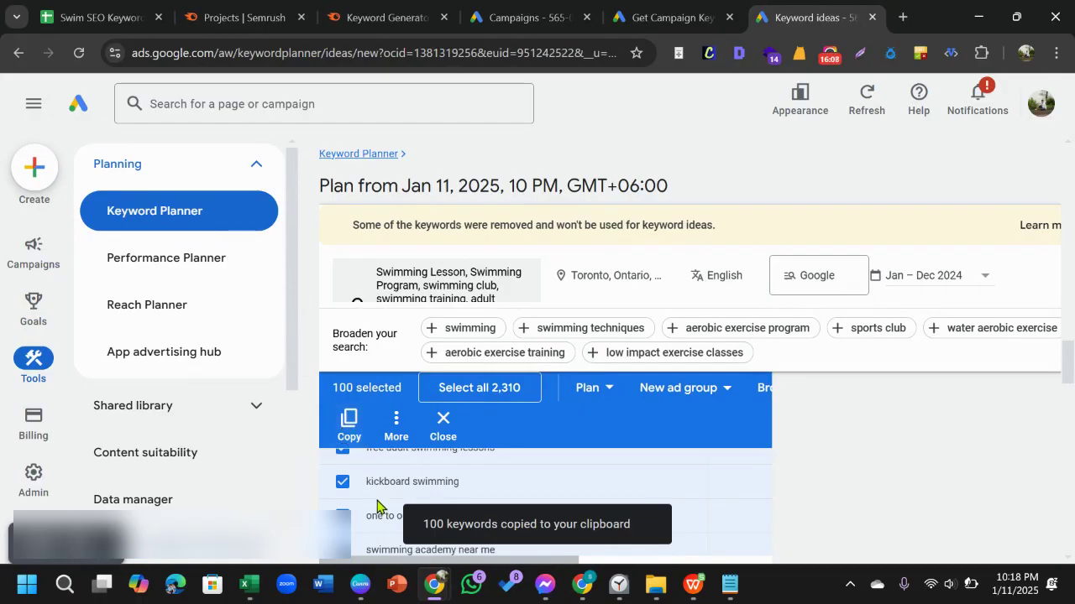
Set the keyword ideas table to show 500 rows per page.
scroll(376, 506, "down", 10)
scroll(438, 458, "down", 5)
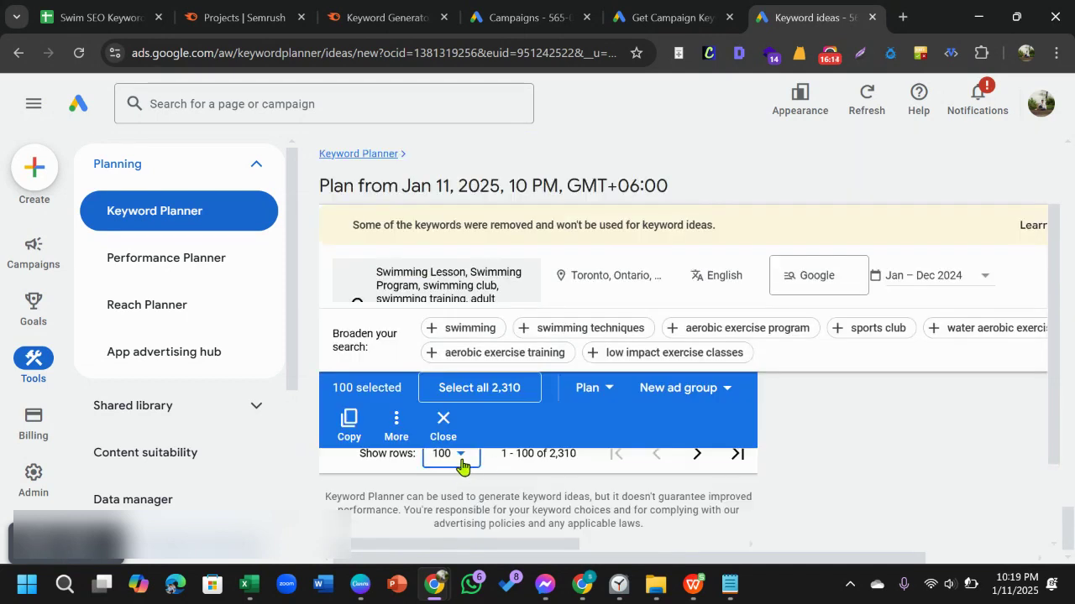
left_click(461, 465)
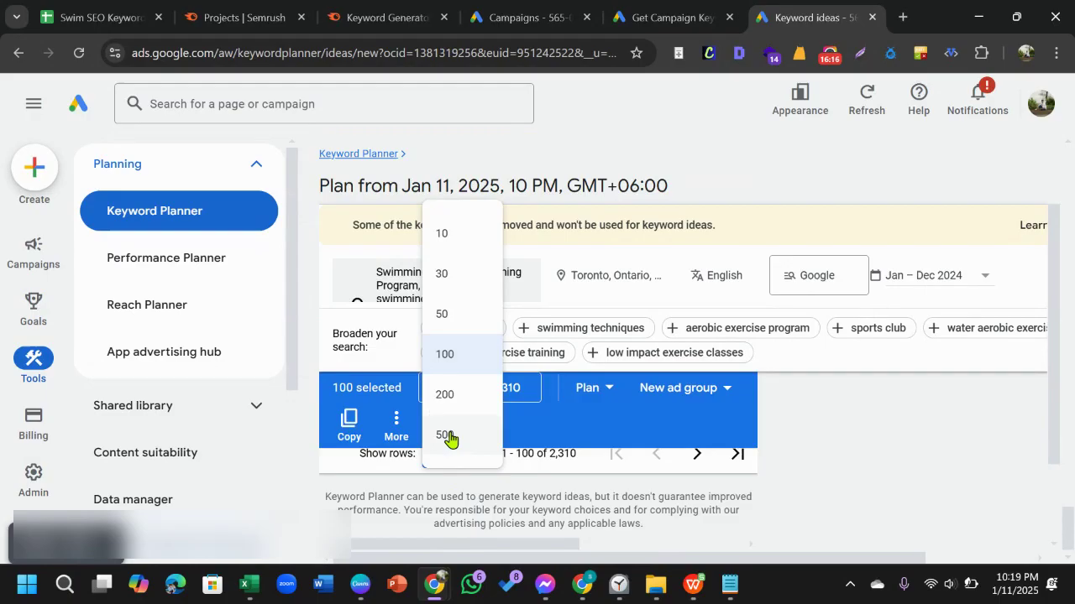
left_click(445, 435)
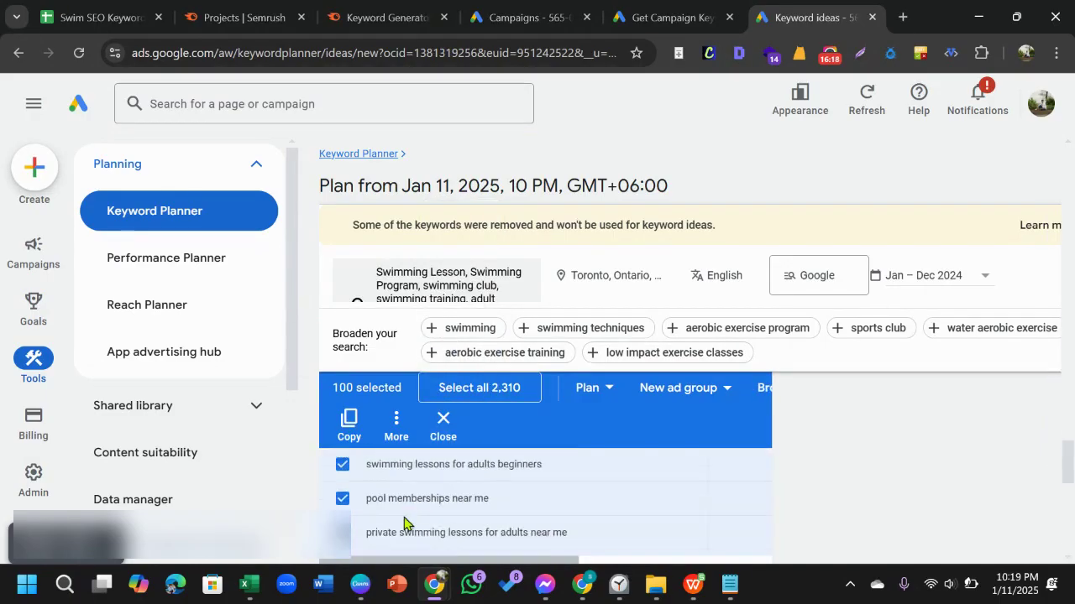
Select the keyword ideas using the table's overall selection and copy them to the clipboard.
scroll(405, 518, "up", 15)
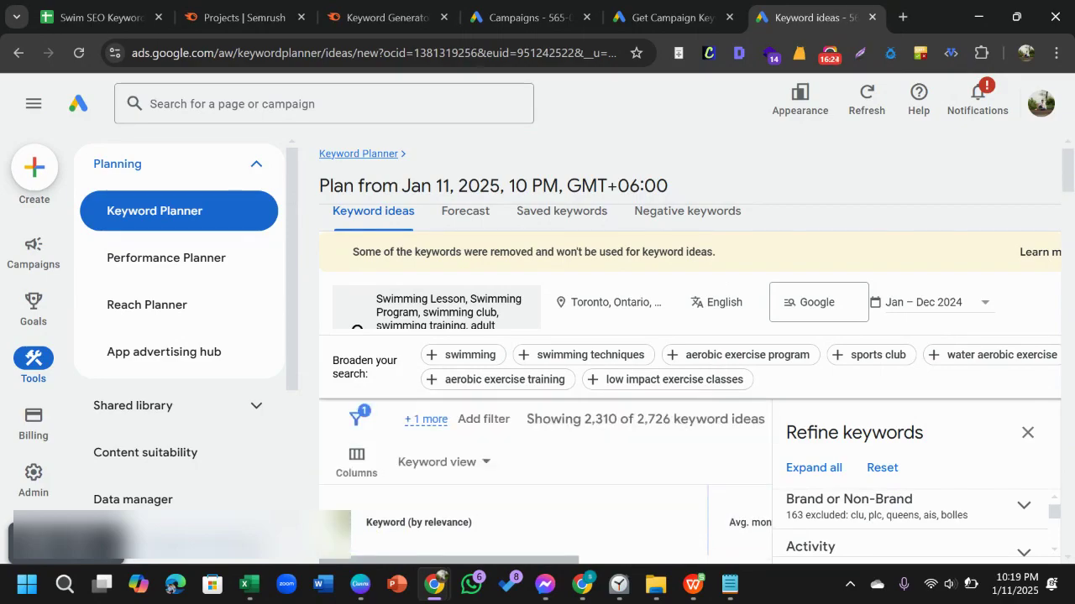
left_click(341, 511)
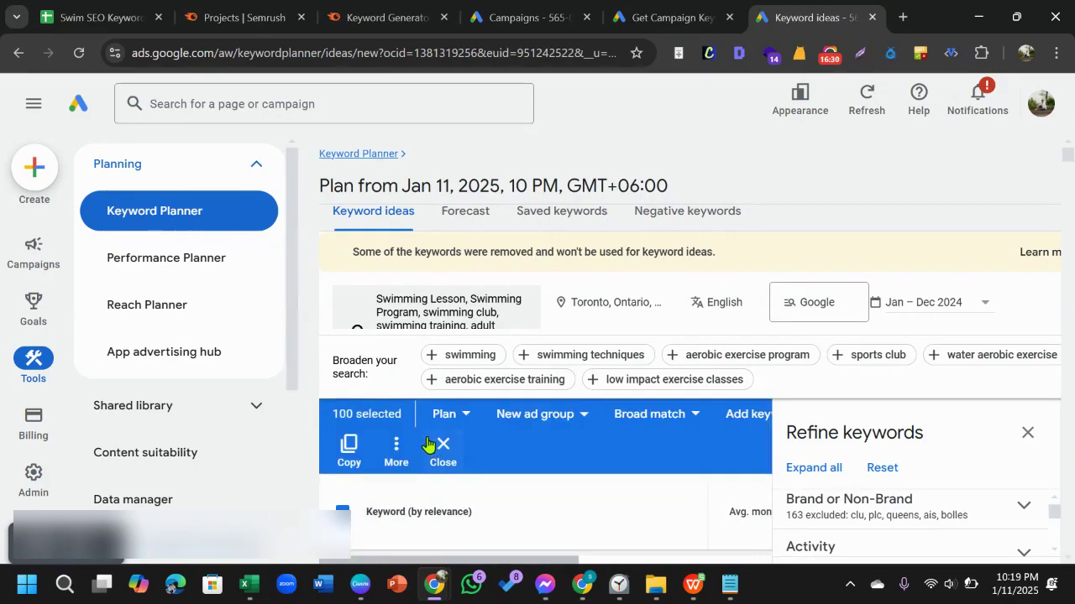
left_click(462, 416)
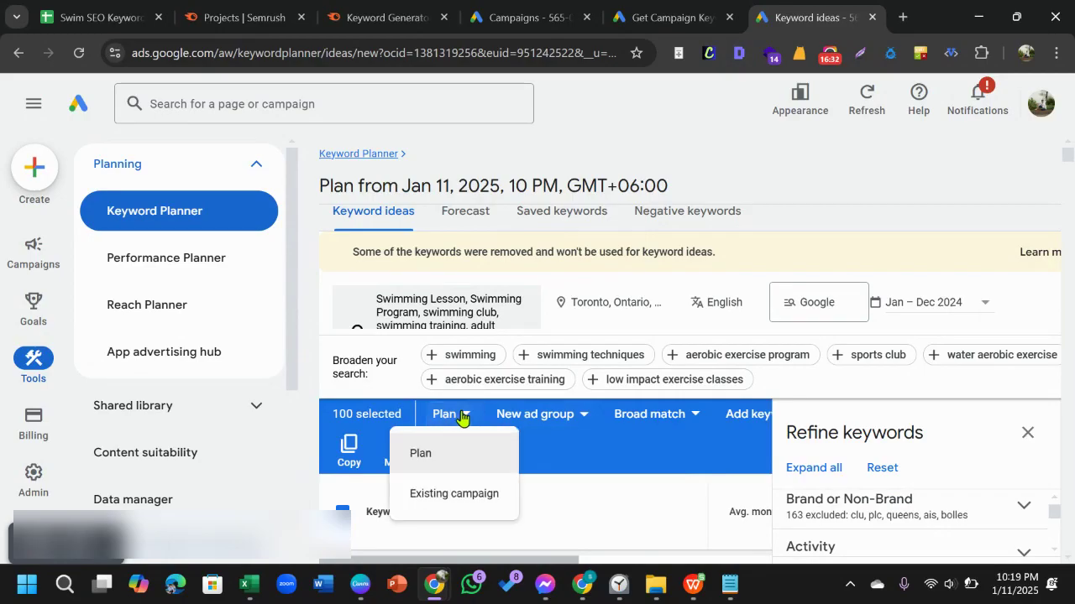
left_click(460, 414)
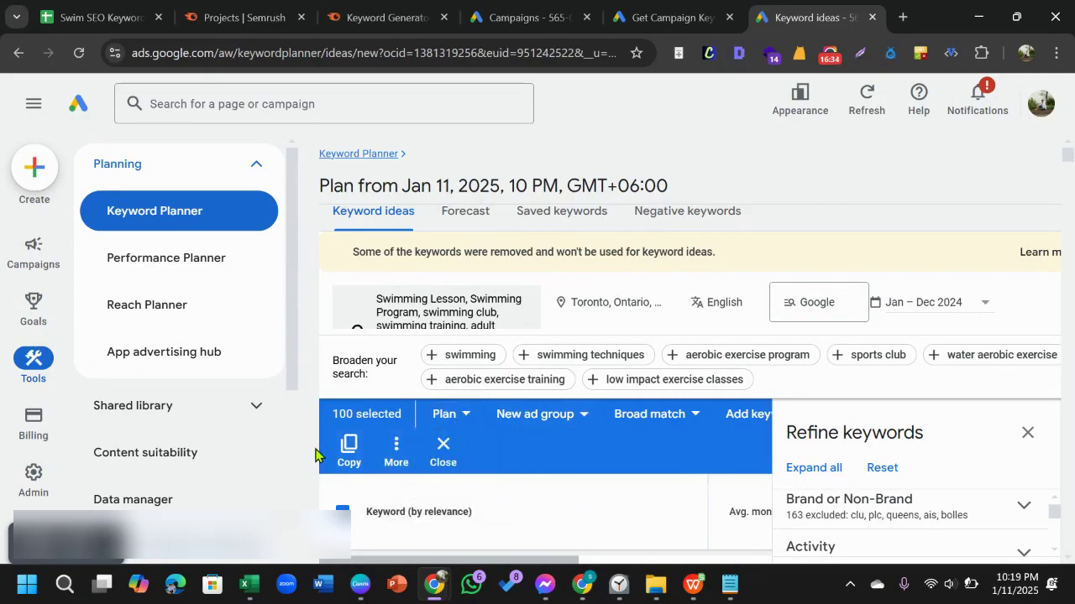
left_click(349, 447)
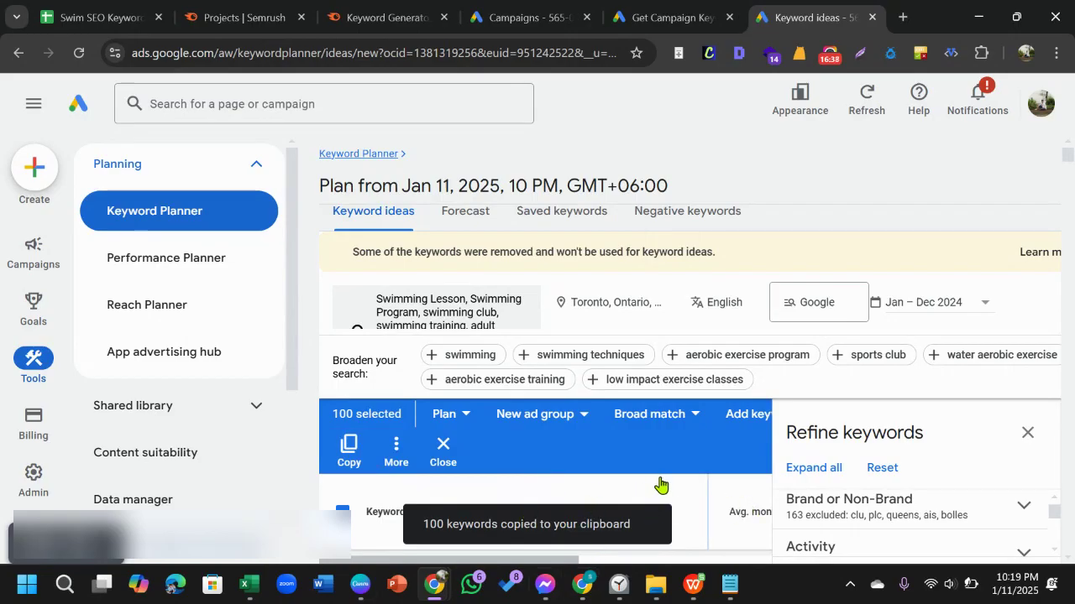
View the match type options for the selected keywords, leaving them on Broad match.
left_click(695, 414)
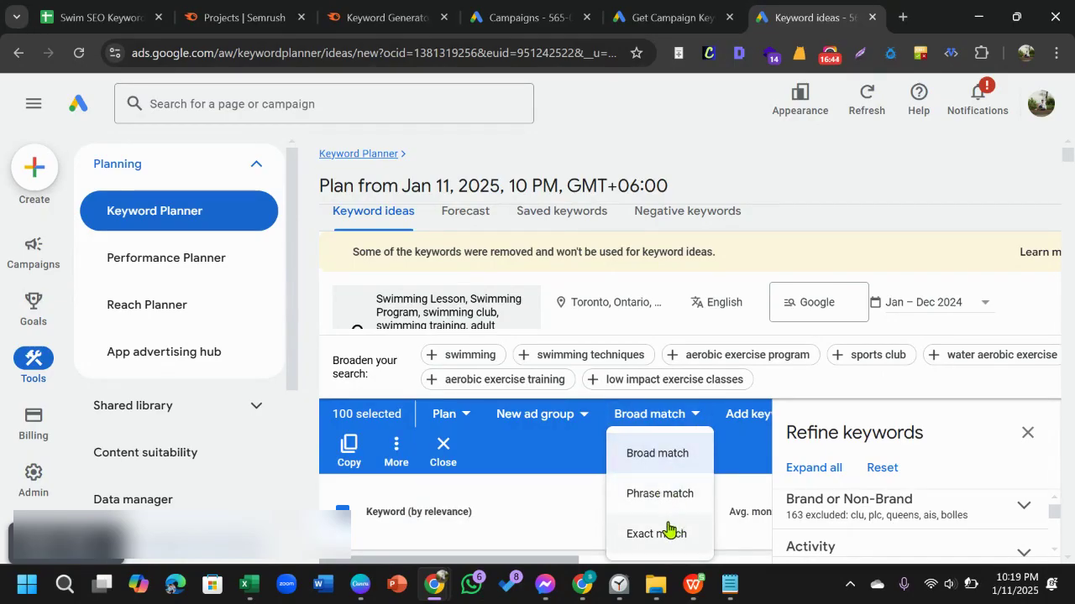
left_click(537, 510)
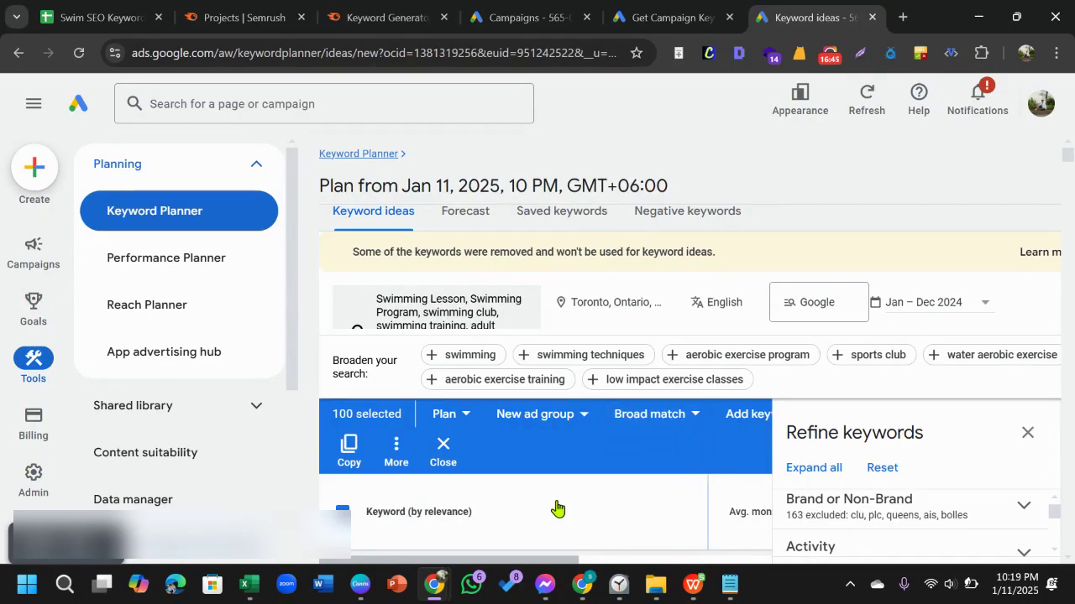
left_click(696, 415)
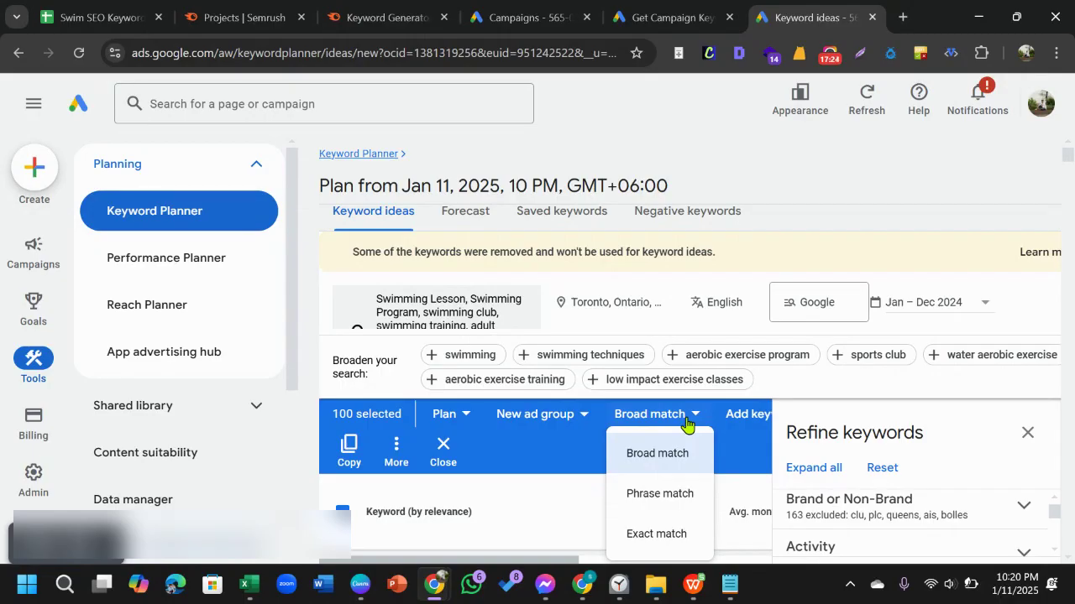
left_click(686, 420)
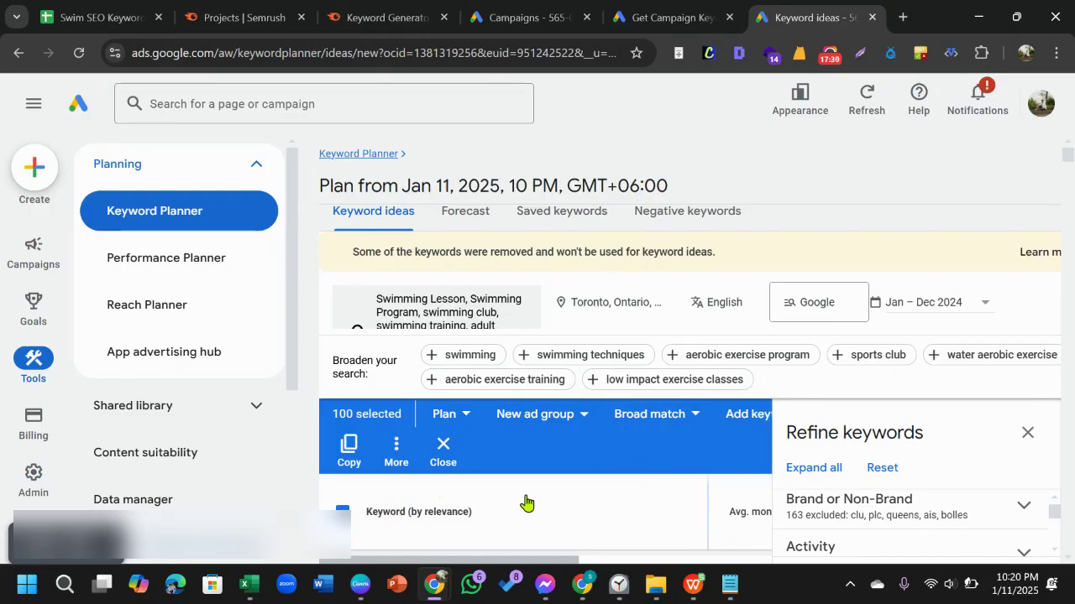
Add "affordable swimming lessons near me", "mommy and me swim classes near me", "cheap swimming classes near me" and "best swim camps for competitive swimmers 2023" to the selected keywords.
scroll(526, 501, "down", 10)
scroll(585, 530, "down", 10)
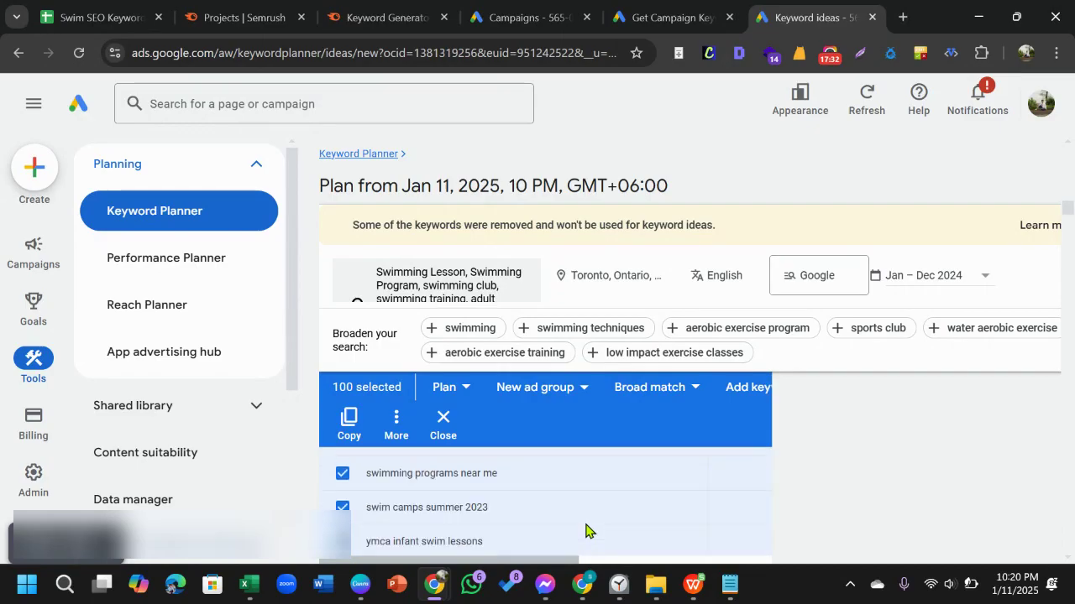
scroll(585, 531, "up", 5)
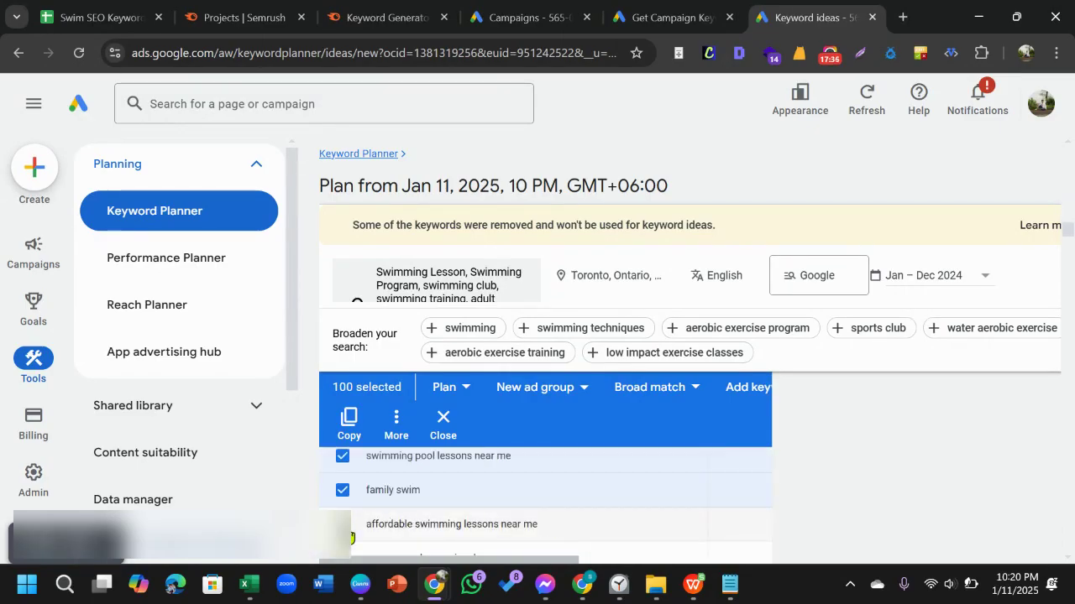
left_click(346, 529)
scroll(351, 529, "down", 2)
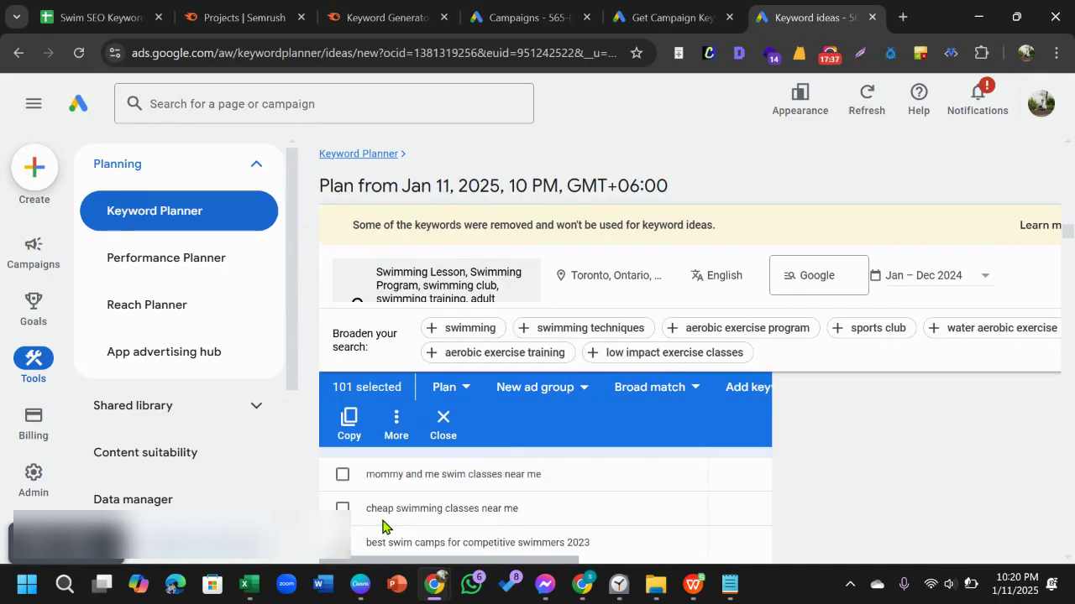
left_click(343, 477)
left_click(343, 508)
left_click(342, 542)
scroll(342, 542, "down", 1)
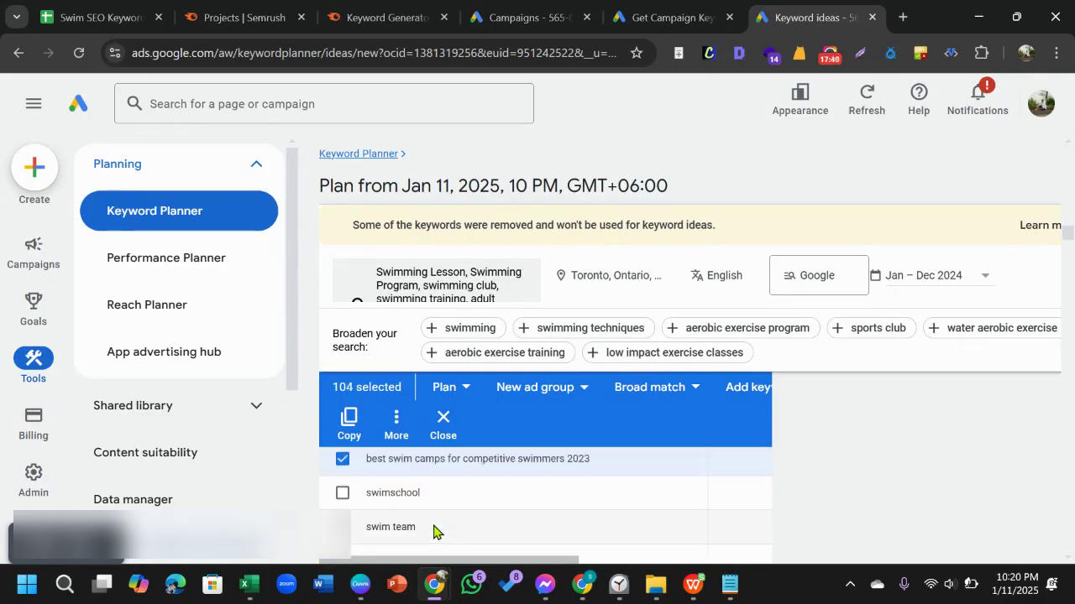
Add "swimschool", "swim team", "swimming lessons for seniors near me" and "private swimming lessons near me for adults" to the selection and copy it.
left_click(343, 493)
left_click(342, 526)
scroll(370, 529, "down", 1)
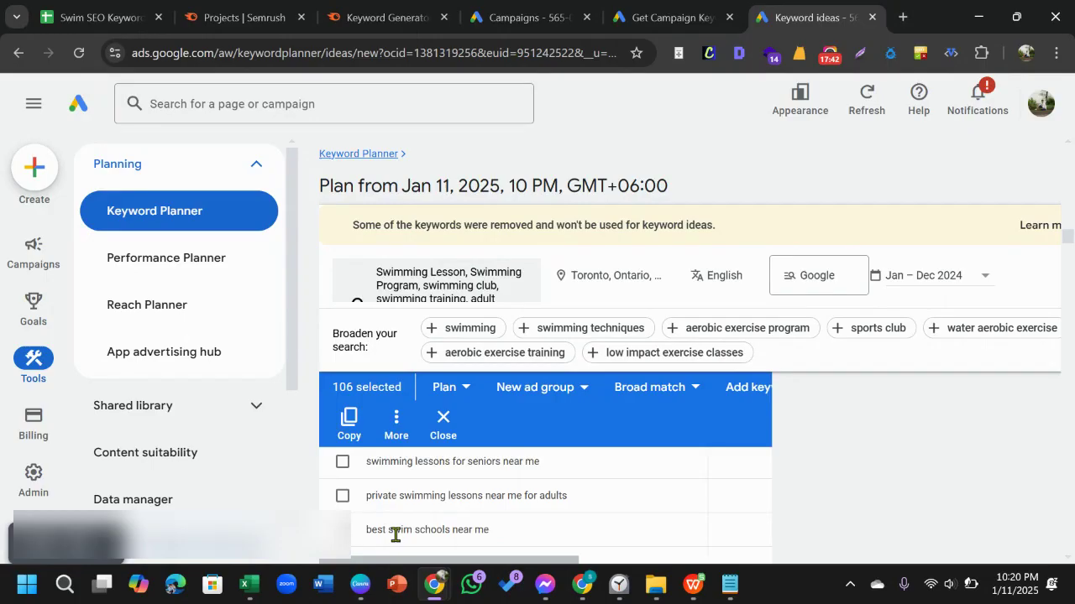
left_click(342, 497)
left_click(353, 430)
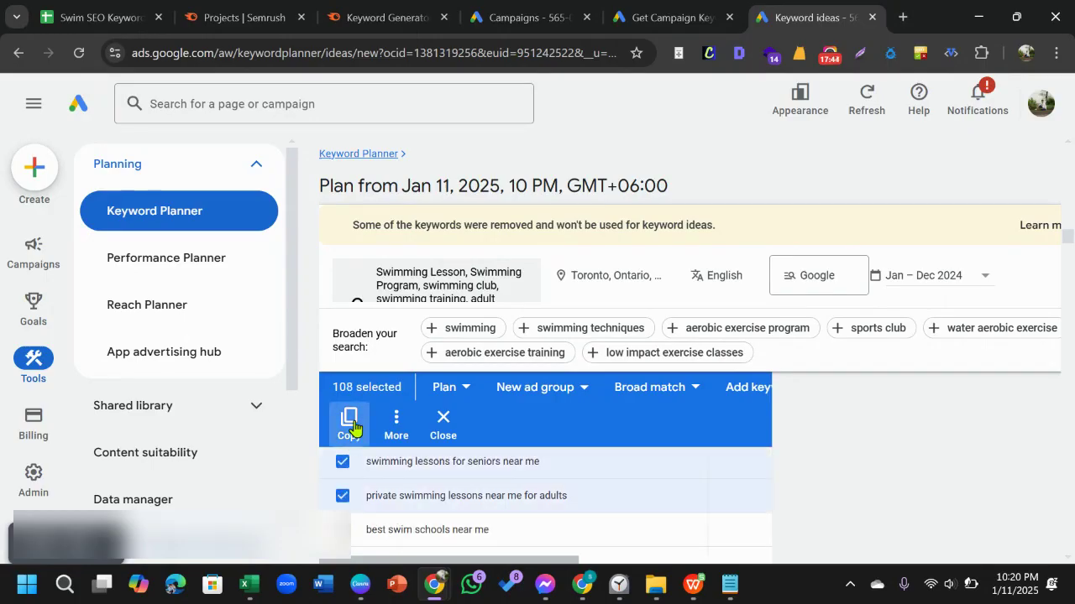
Add two more keywords, located just above "swimming lessons for seniors near me", to the selection.
scroll(379, 523, "up", 1)
left_click(342, 512)
left_click(342, 477)
scroll(378, 497, "down", 5)
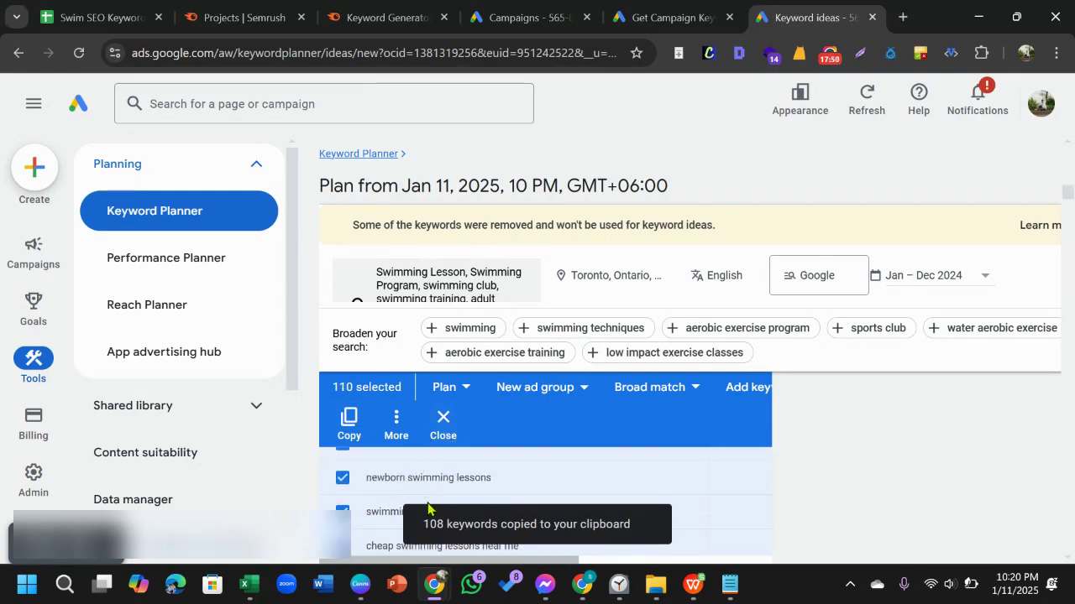
Clear the partial selection, select all 500 keyword ideas on the page and copy them to the clipboard.
left_click(446, 427)
scroll(462, 483, "up", 5)
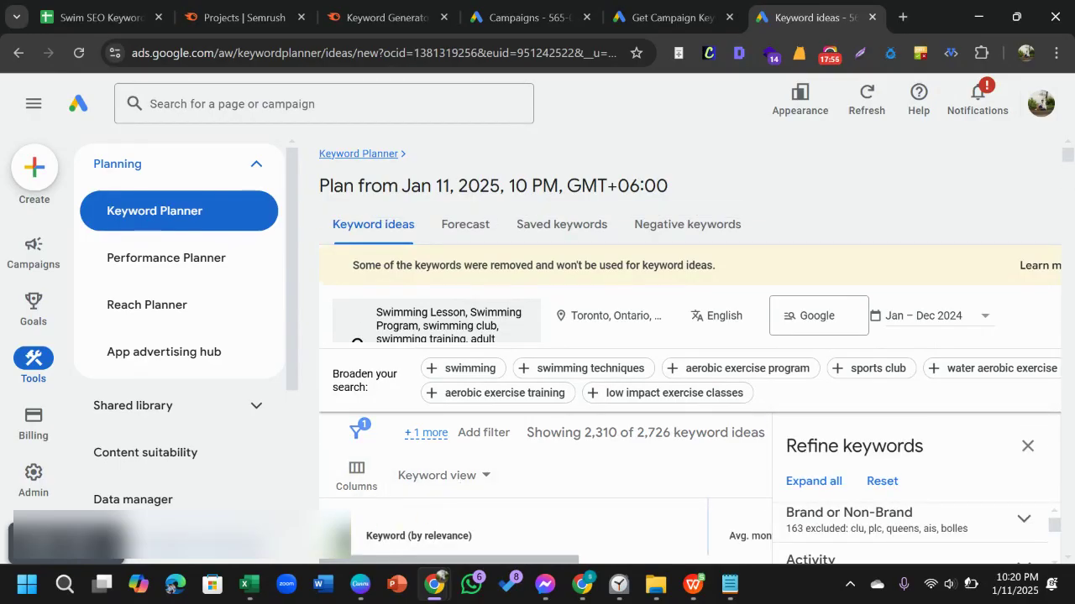
left_click(336, 535)
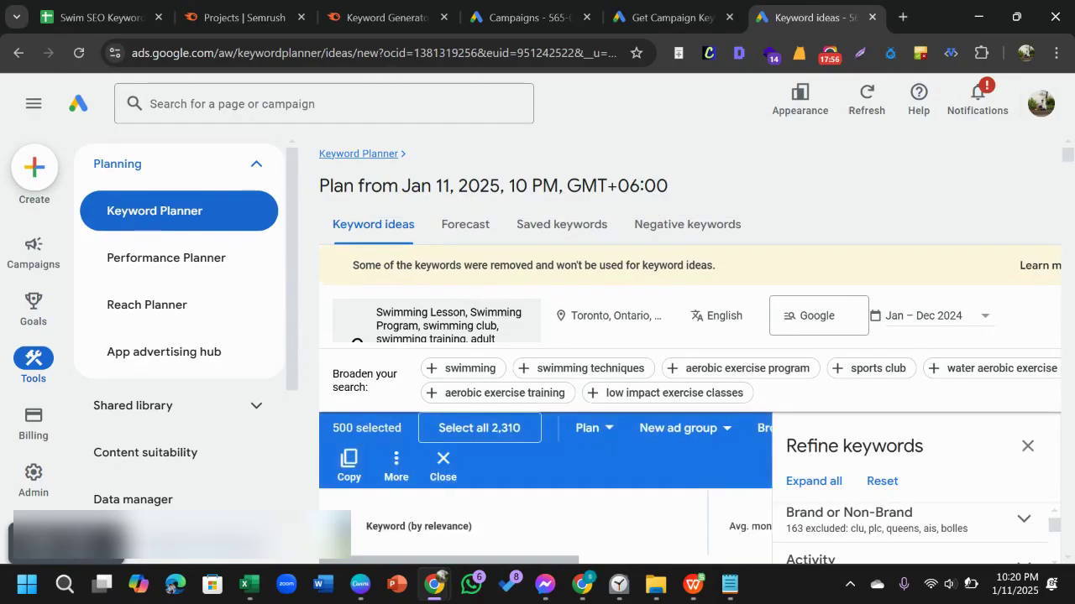
left_click(349, 463)
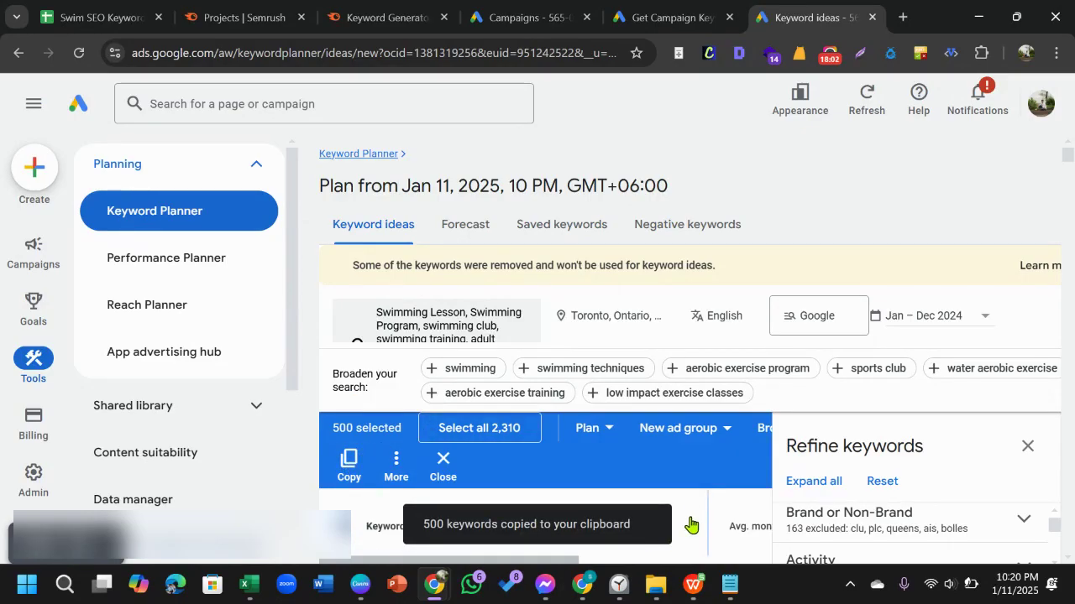
Switch to the Swim SEO Keyword Research spreadsheet and paste the copied keywords as values only into the Keyword column from A283.
scroll(688, 525, "down", 2)
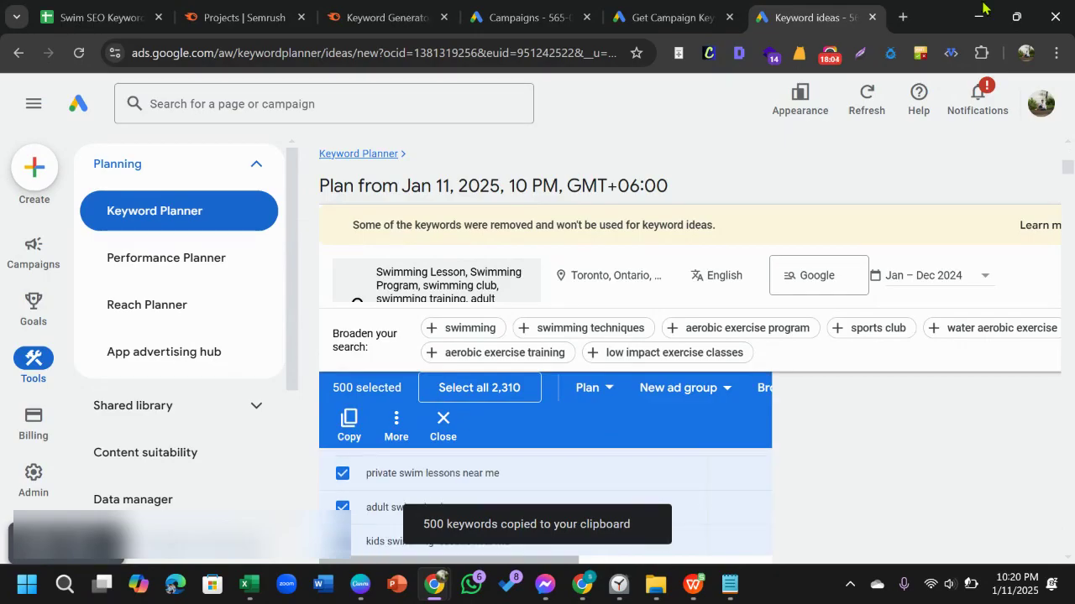
left_click(126, 16)
scroll(348, 408, "down", 8)
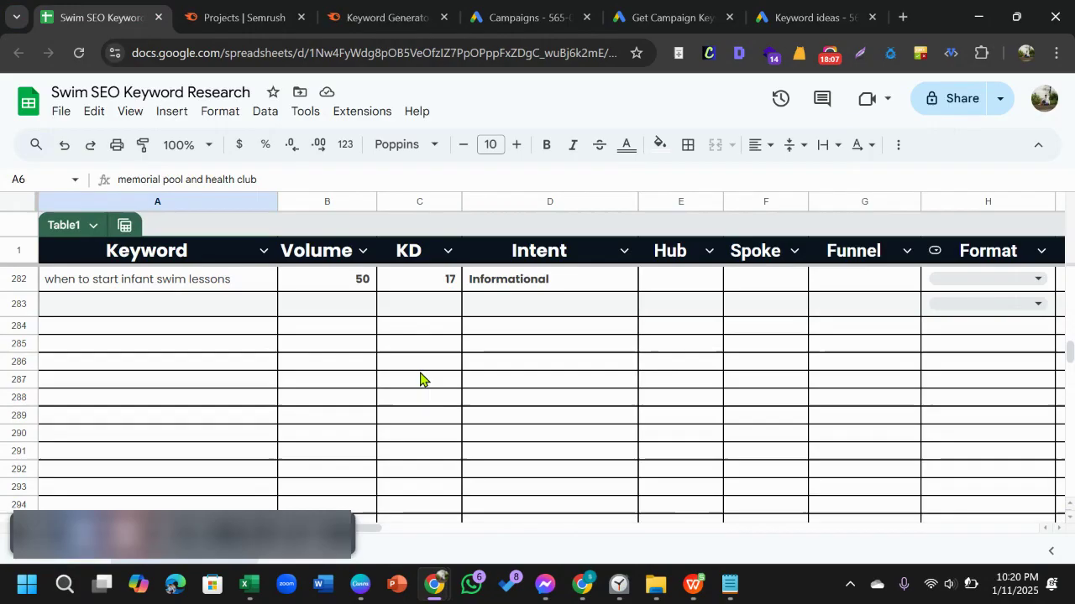
left_click(235, 310)
key("ctrl+v")
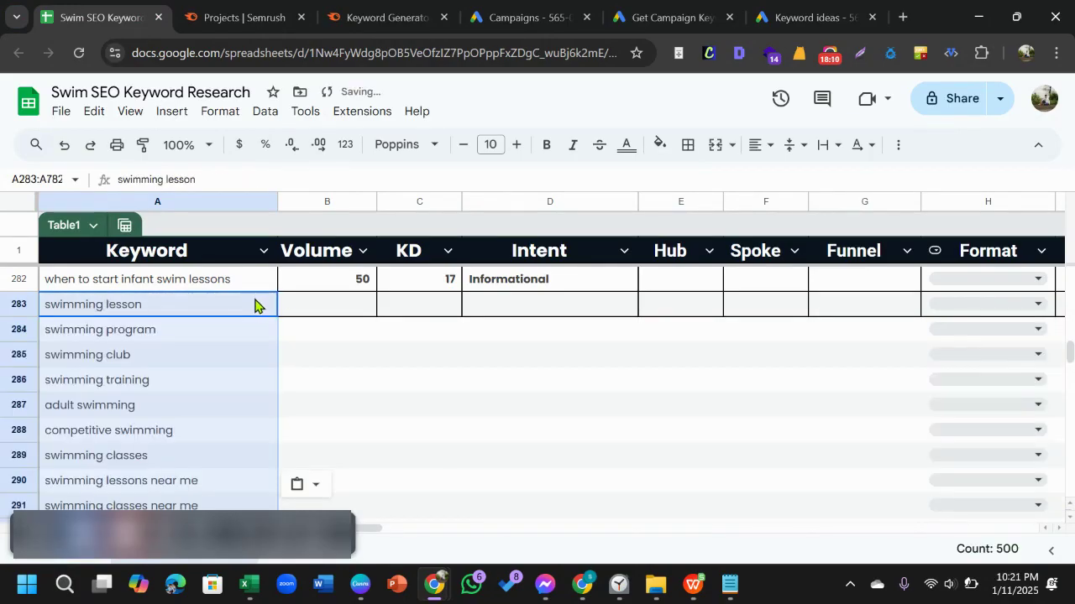
left_click(318, 488)
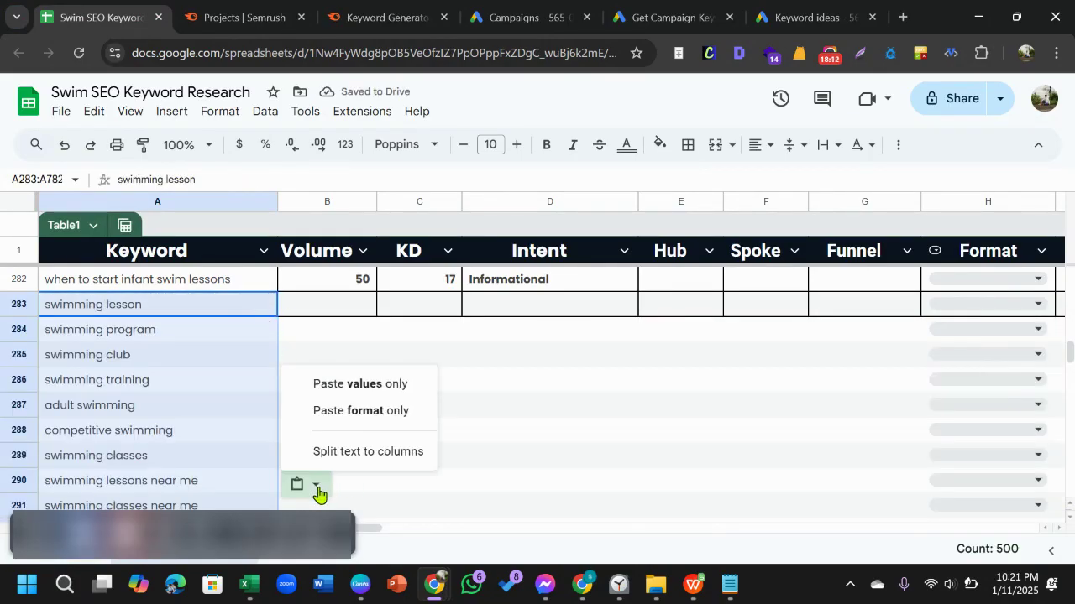
left_click(380, 391)
Apply all borders to the pasted keyword cells A284:A451.
left_click(189, 335)
left_click_drag(189, 336, 256, 578)
left_click(689, 146)
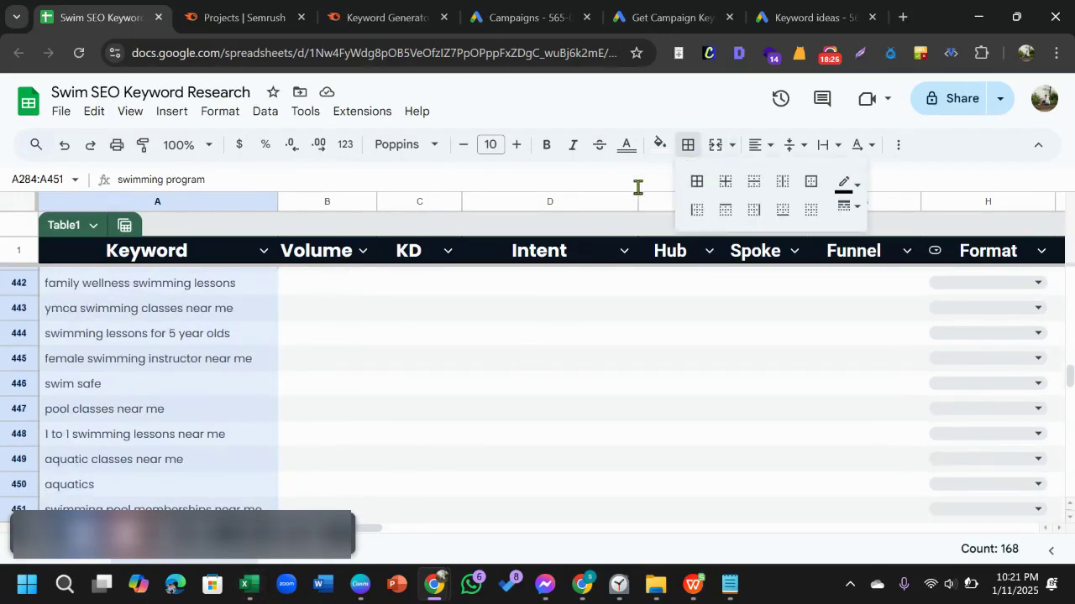
left_click(696, 182)
left_click(530, 379)
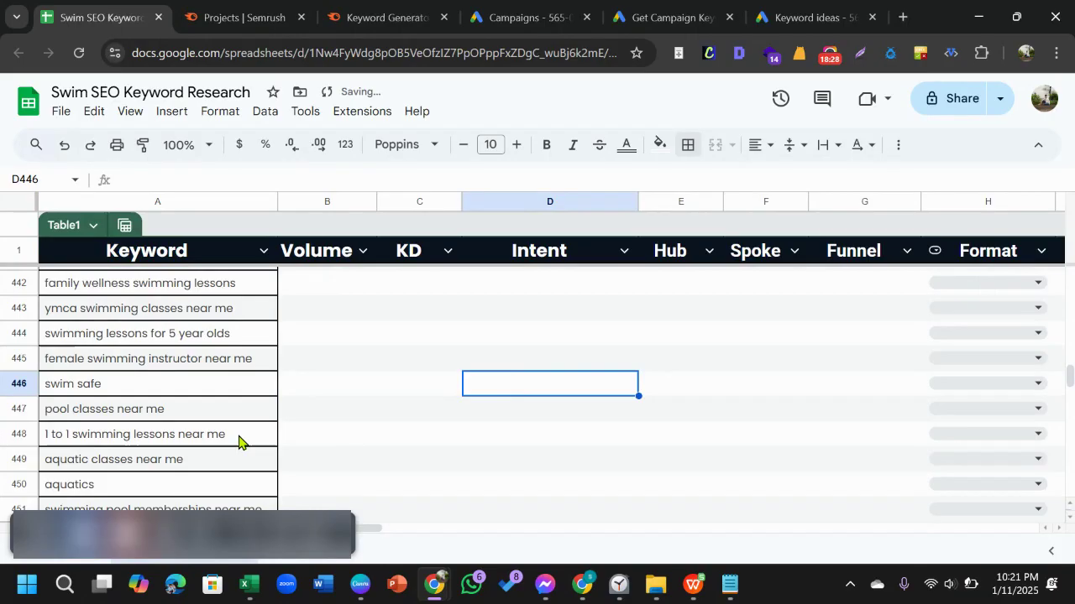
Examine the pasted keyword list through its last row and the selected keyword ideas back in Keyword Planner.
scroll(238, 443, "up", 20)
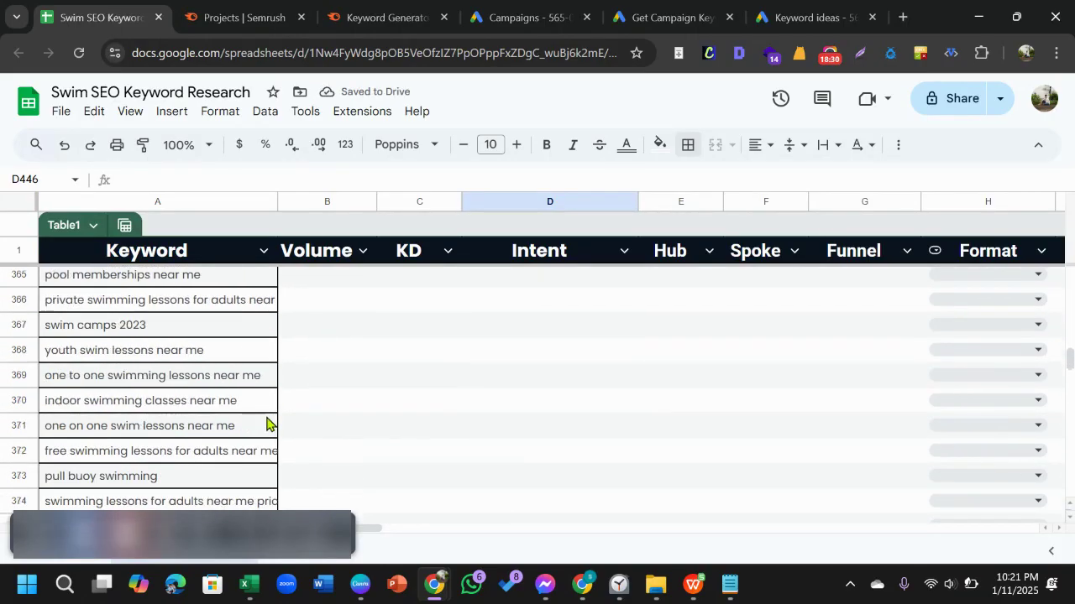
left_click_drag(1071, 362, 1021, 446)
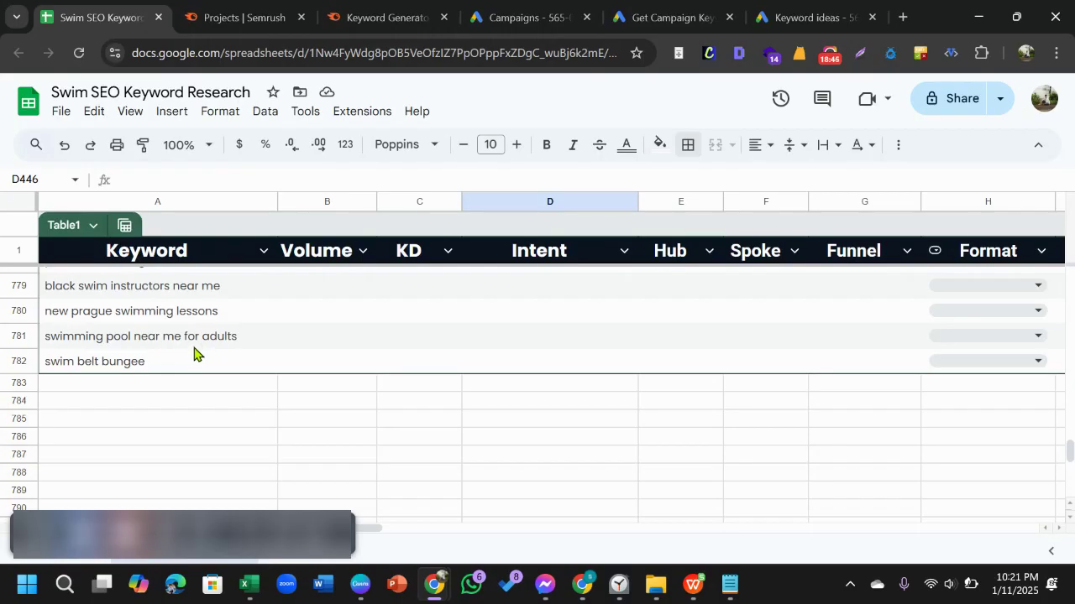
scroll(191, 352, "up", 20)
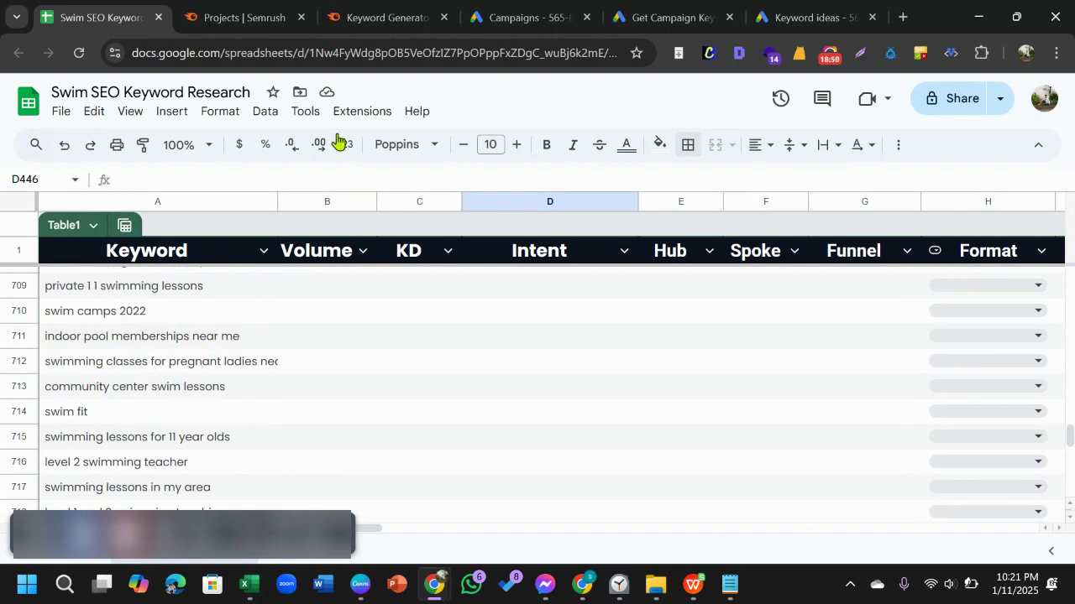
left_click(672, 17)
left_click(814, 24)
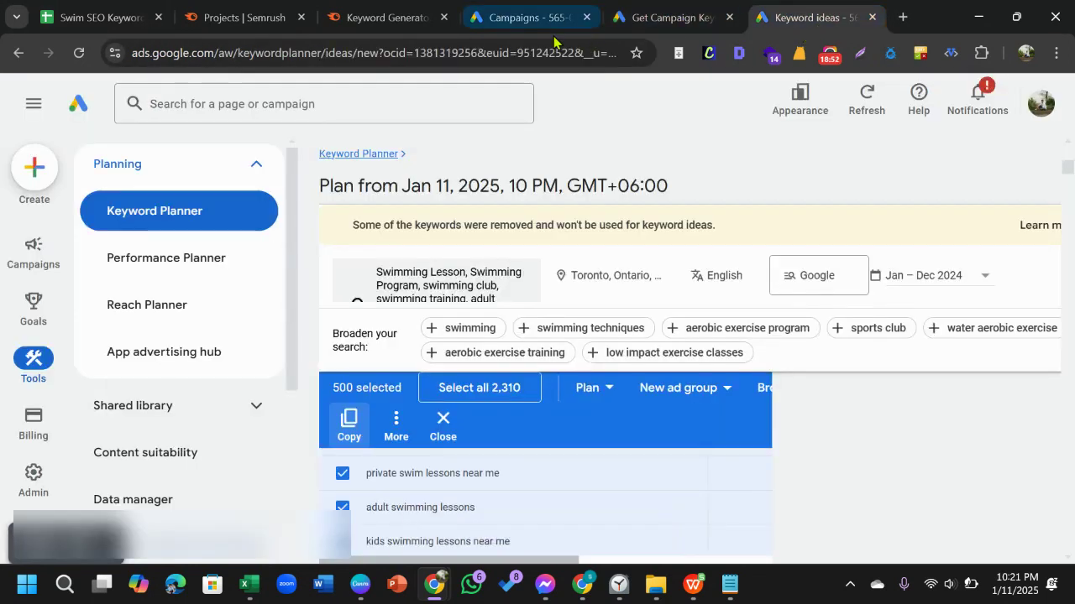
scroll(581, 495, "down", 6)
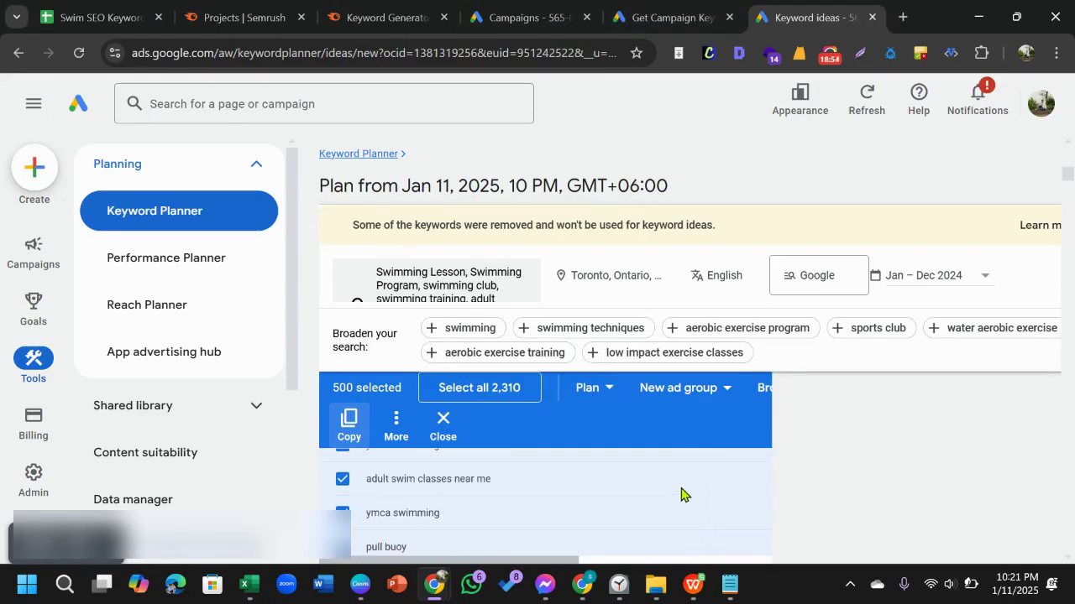
scroll(568, 501, "down", 5)
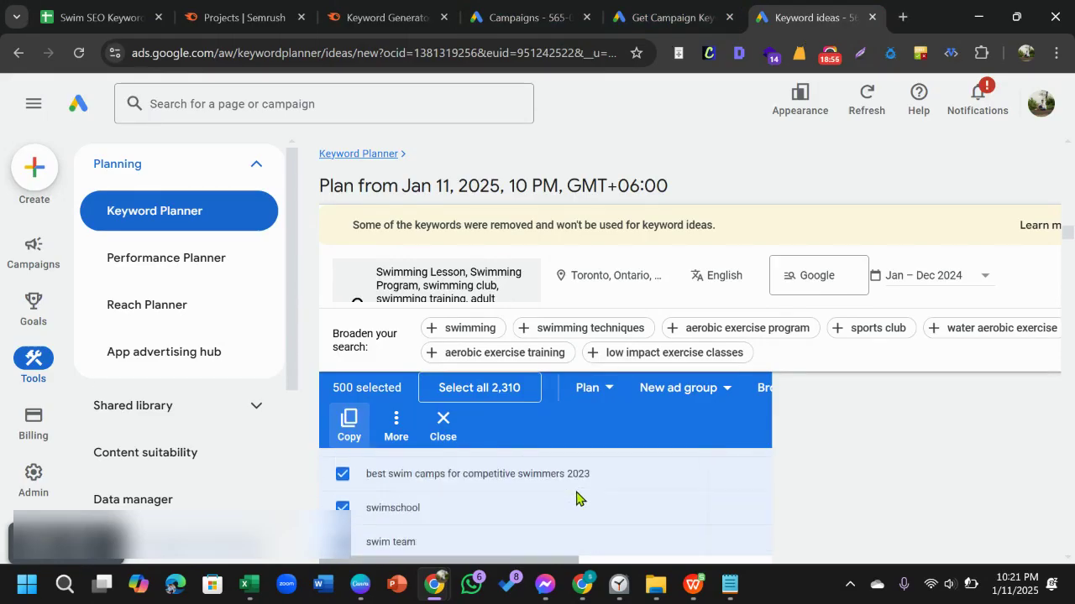
scroll(583, 497, "down", 5)
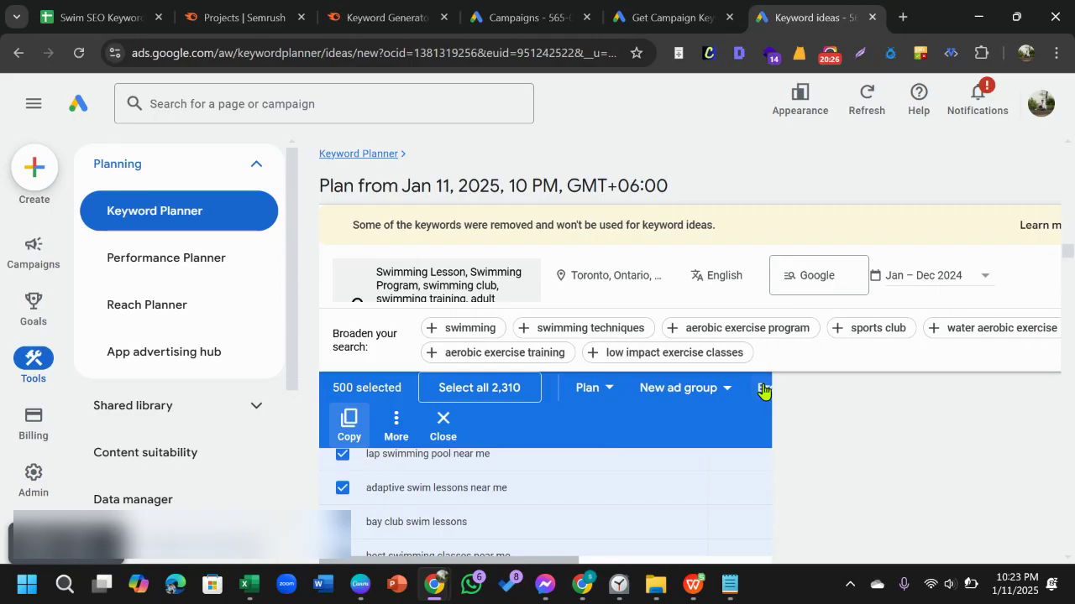
scroll(808, 492, "down", 10)
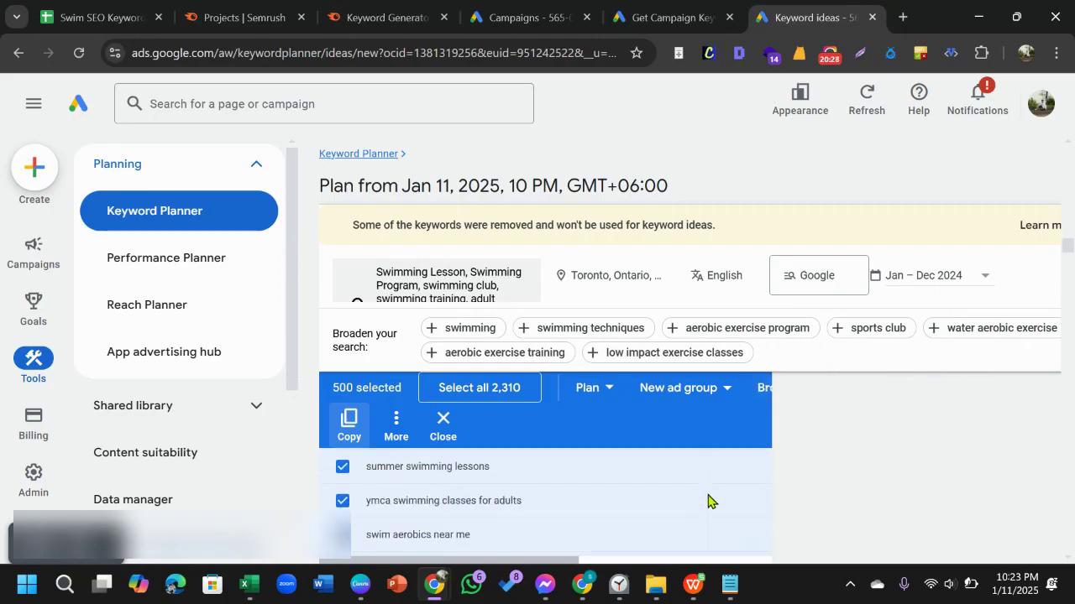
scroll(801, 502, "down", 3)
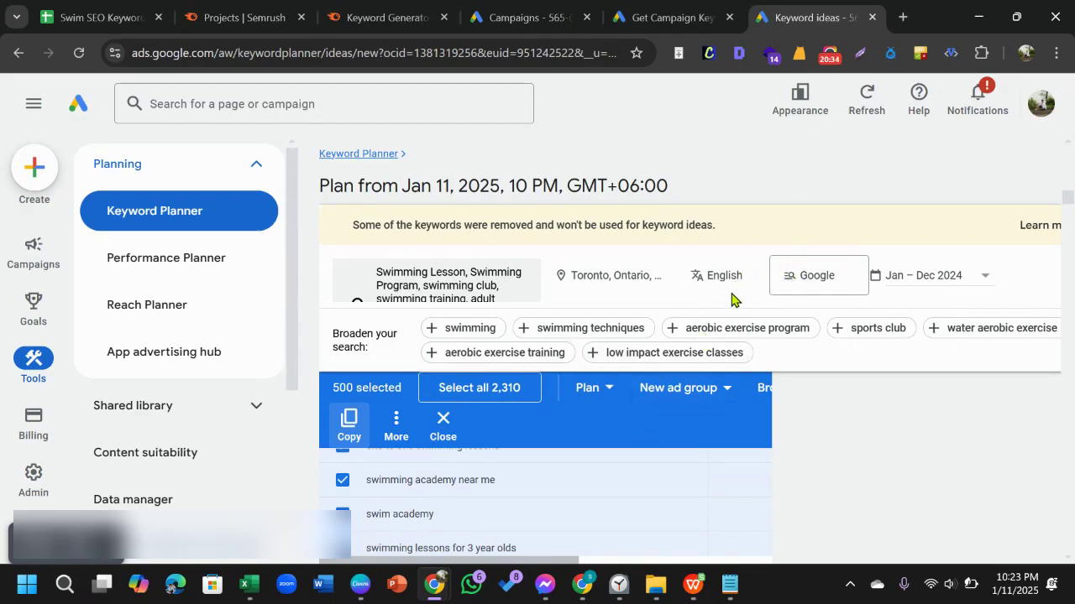
scroll(719, 317, "up", 3)
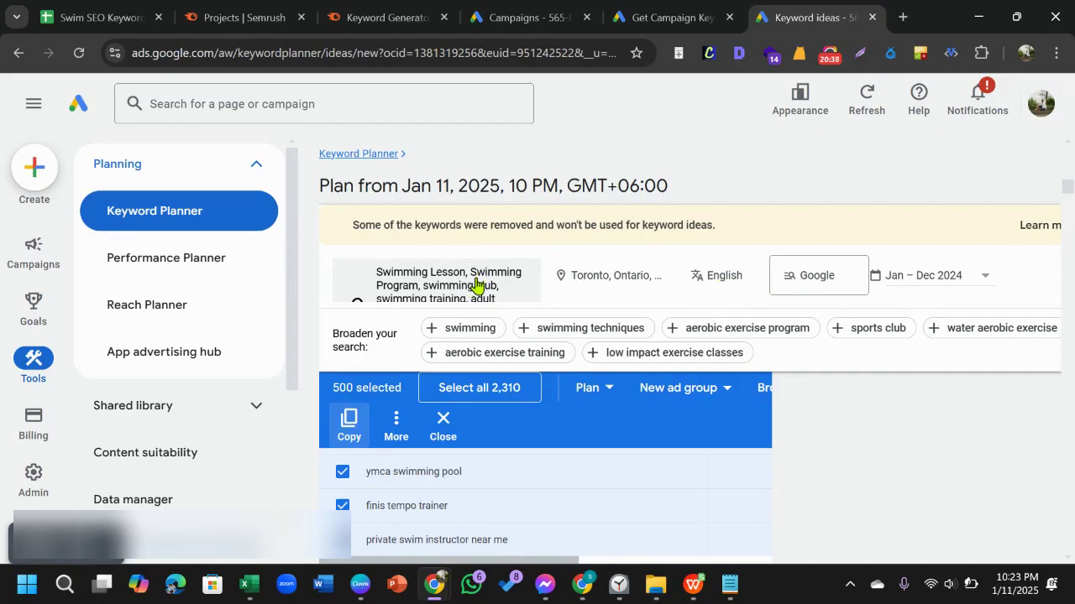
Edit the seed keywords, keeping only Swimming Program, adult swimming and competitive swimming.
left_click(476, 286)
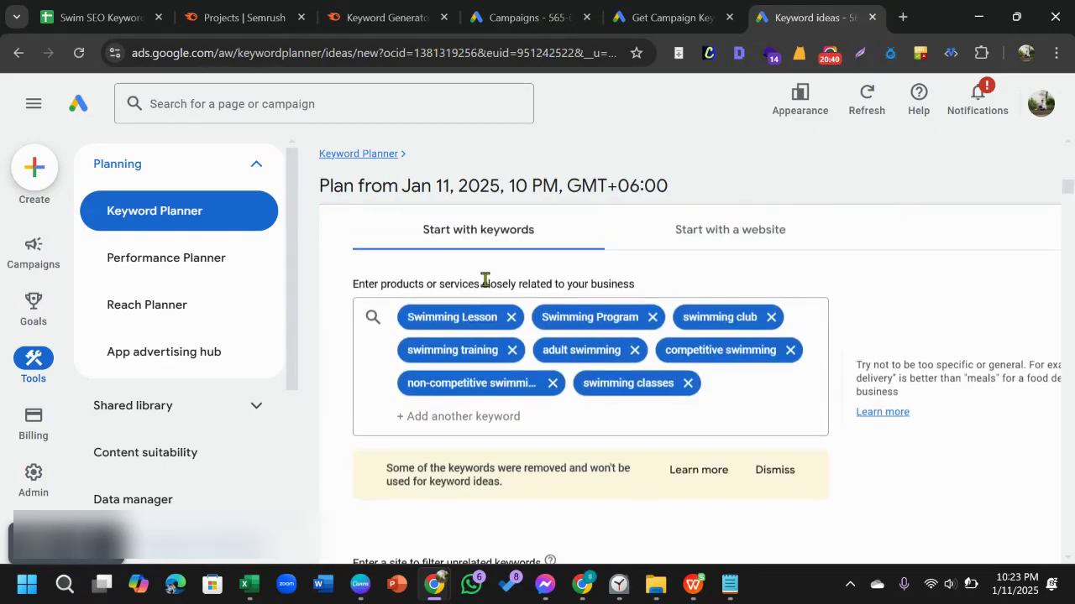
scroll(546, 344, "down", 3)
scroll(762, 334, "up", 8)
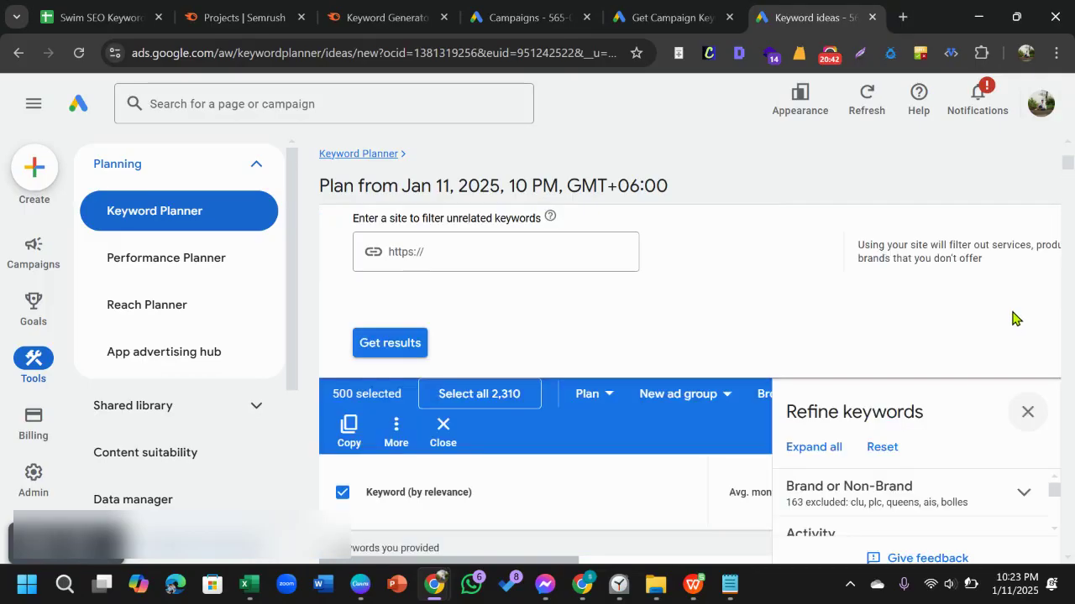
scroll(675, 334, "up", 3)
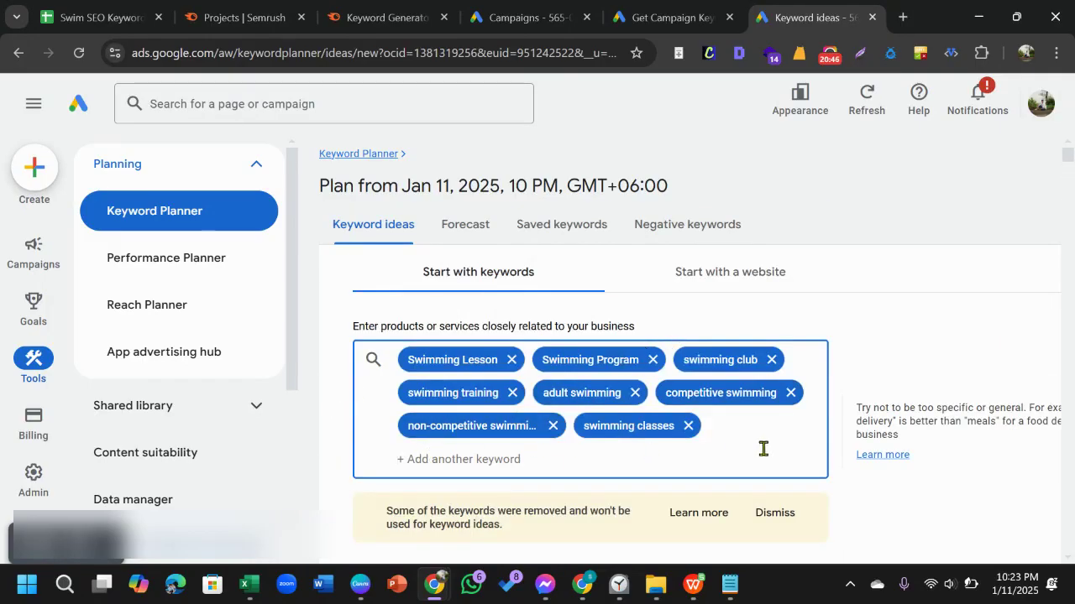
left_click(687, 426)
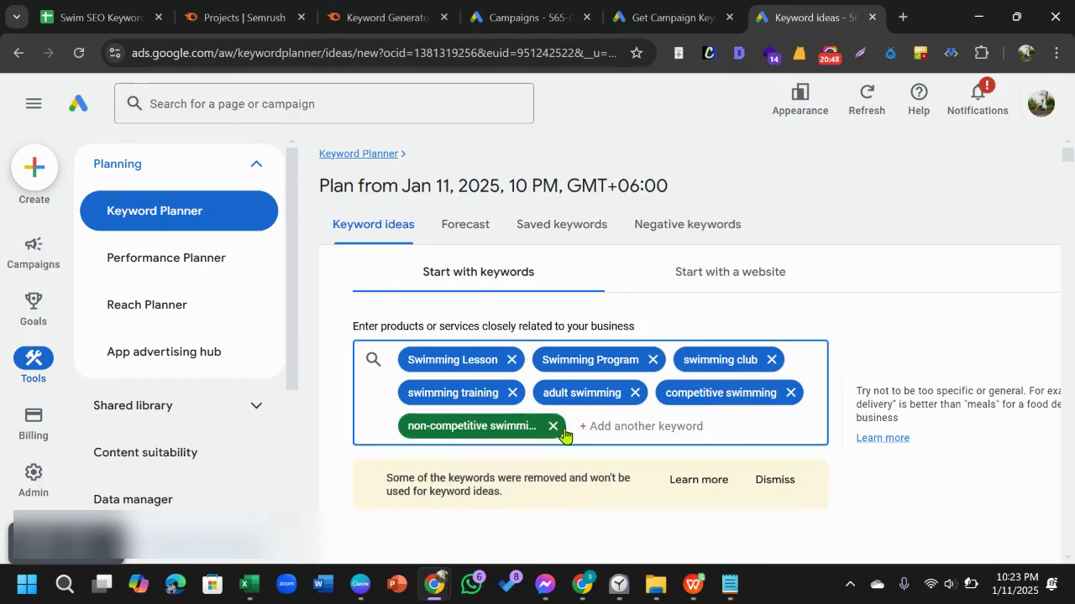
left_click(554, 427)
left_click(511, 392)
left_click(512, 359)
left_click(637, 362)
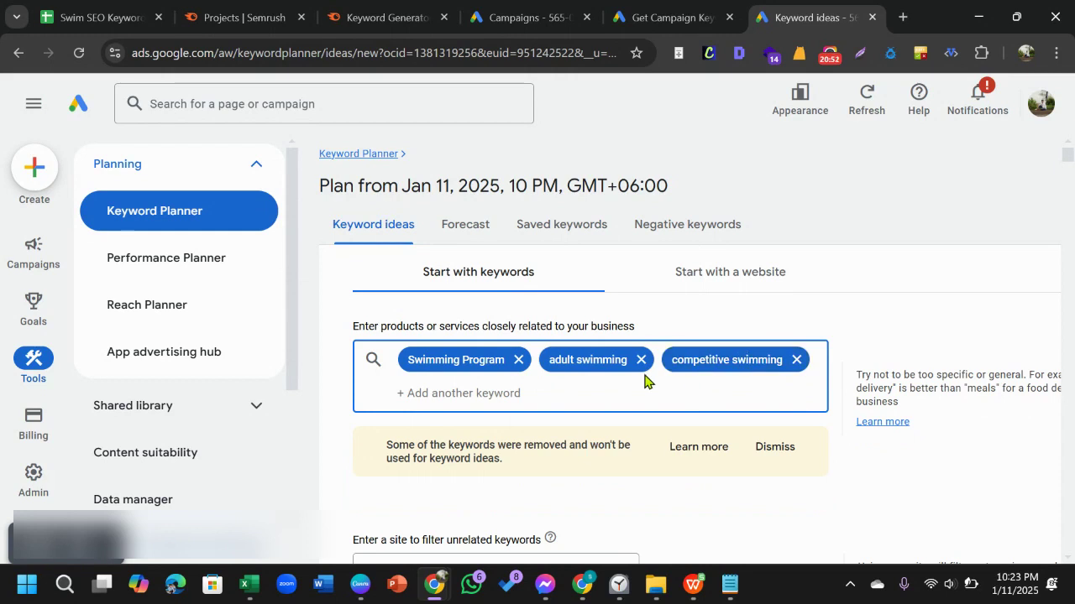
Leave the site filter empty and dismiss the notice about removed keywords.
scroll(643, 384, "down", 3)
scroll(643, 384, "up", 2)
left_click(473, 496)
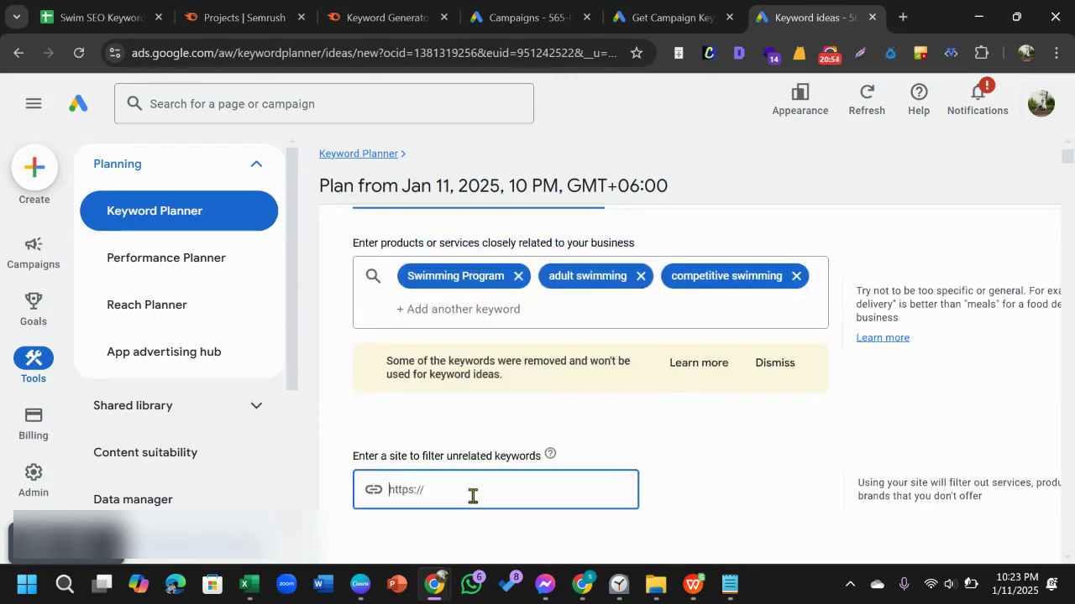
scroll(678, 434, "up", 1)
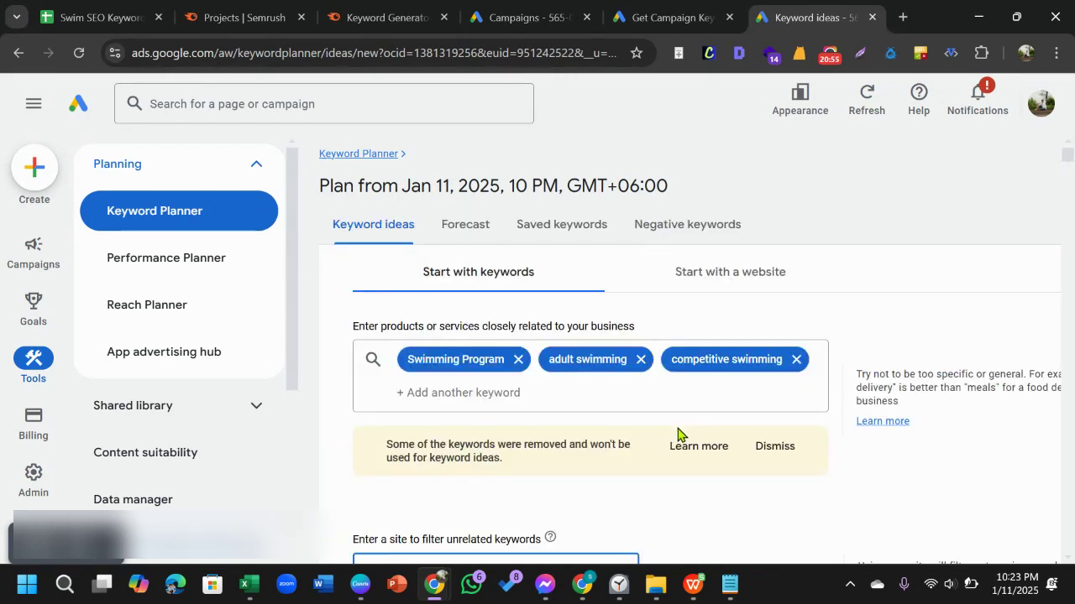
left_click(775, 446)
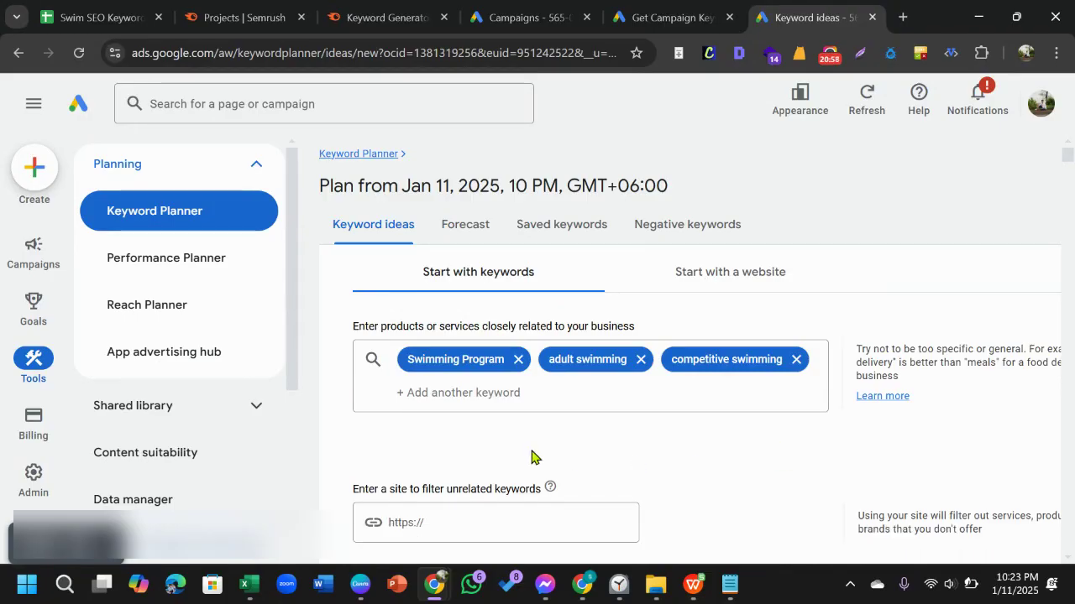
scroll(593, 456, "down", 5)
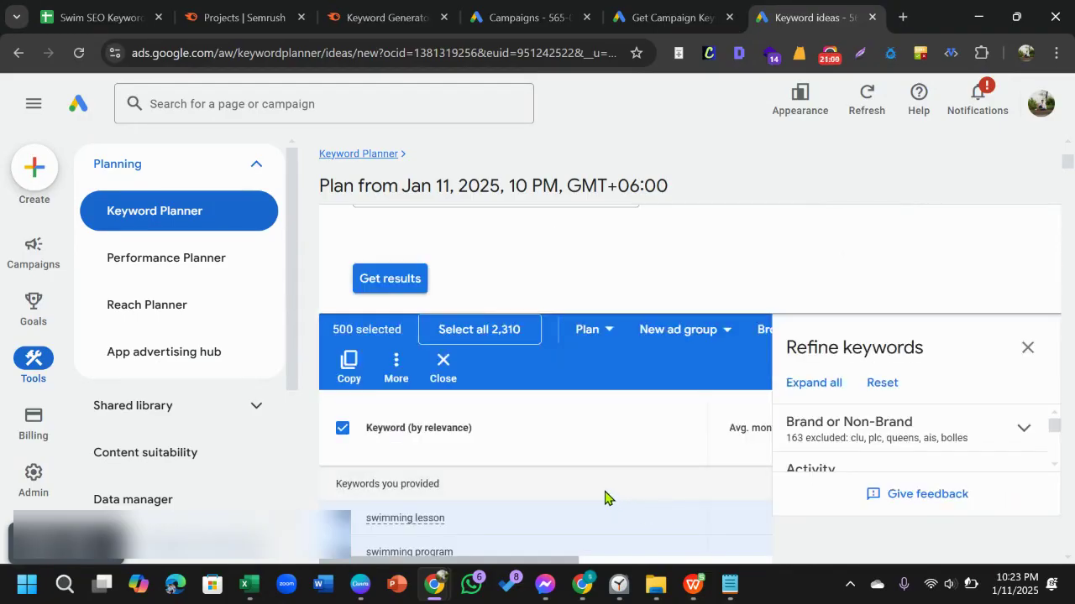
scroll(523, 451, "up", 5)
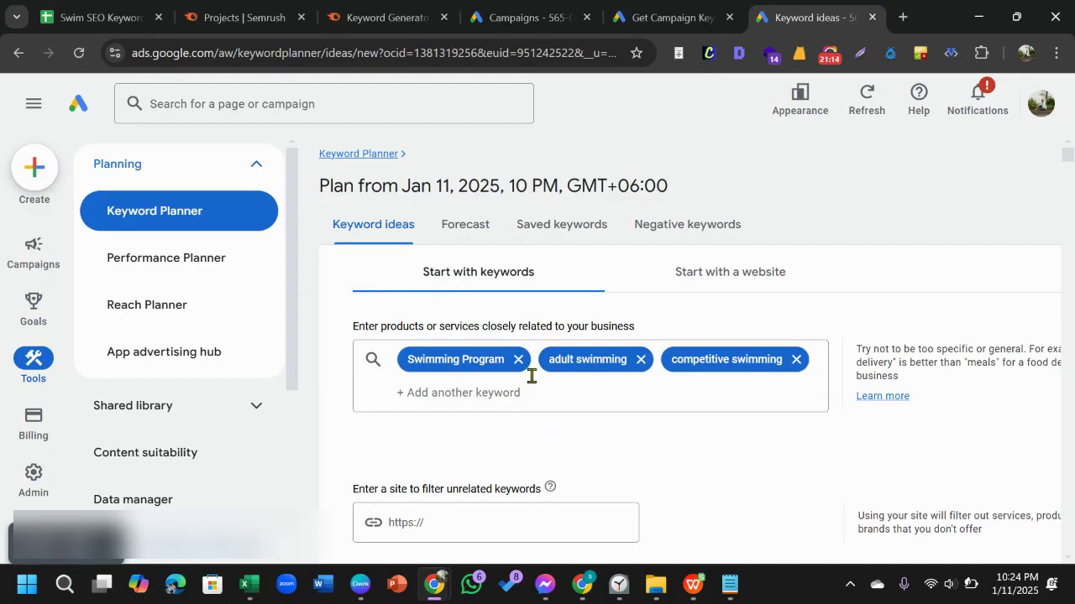
scroll(613, 430, "down", 4)
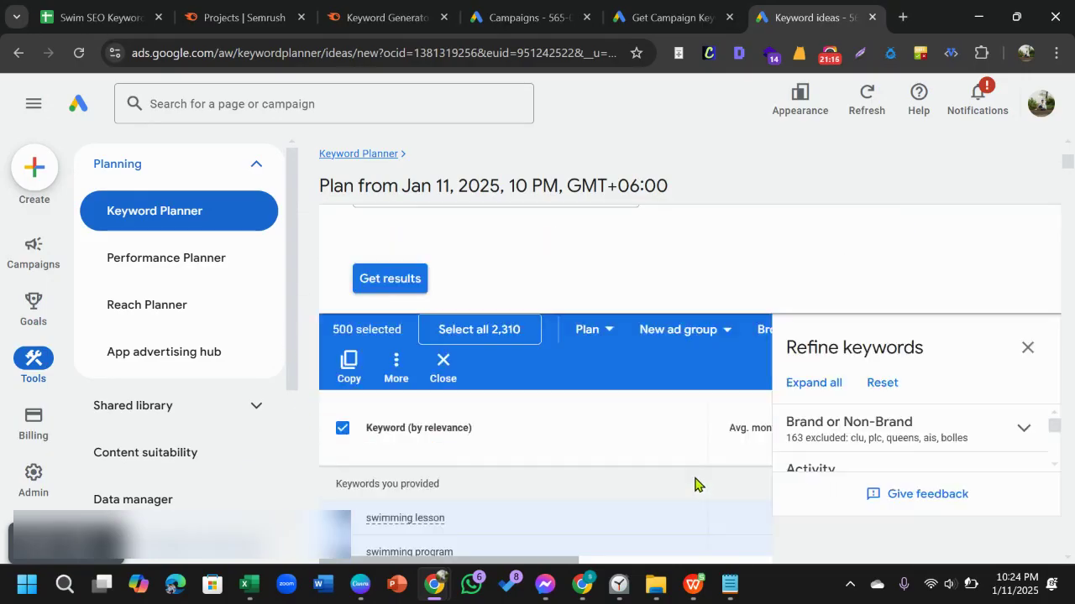